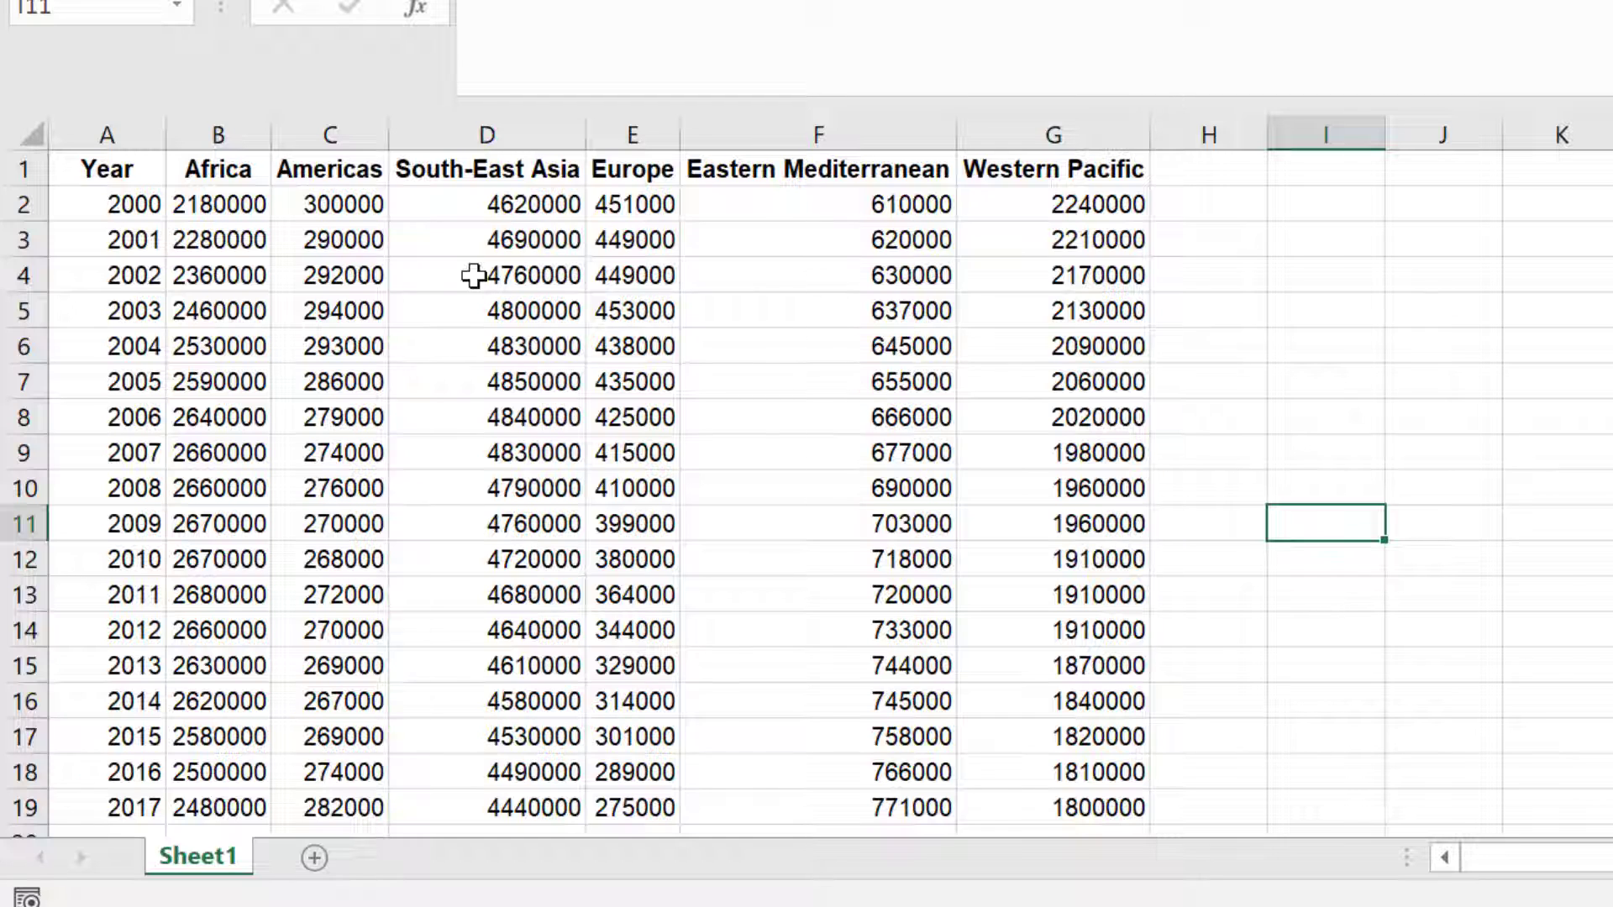
Insert a 2-D line chart of the Africa figures in B2:B19 and nudge it right.
drag(230, 207, 210, 834)
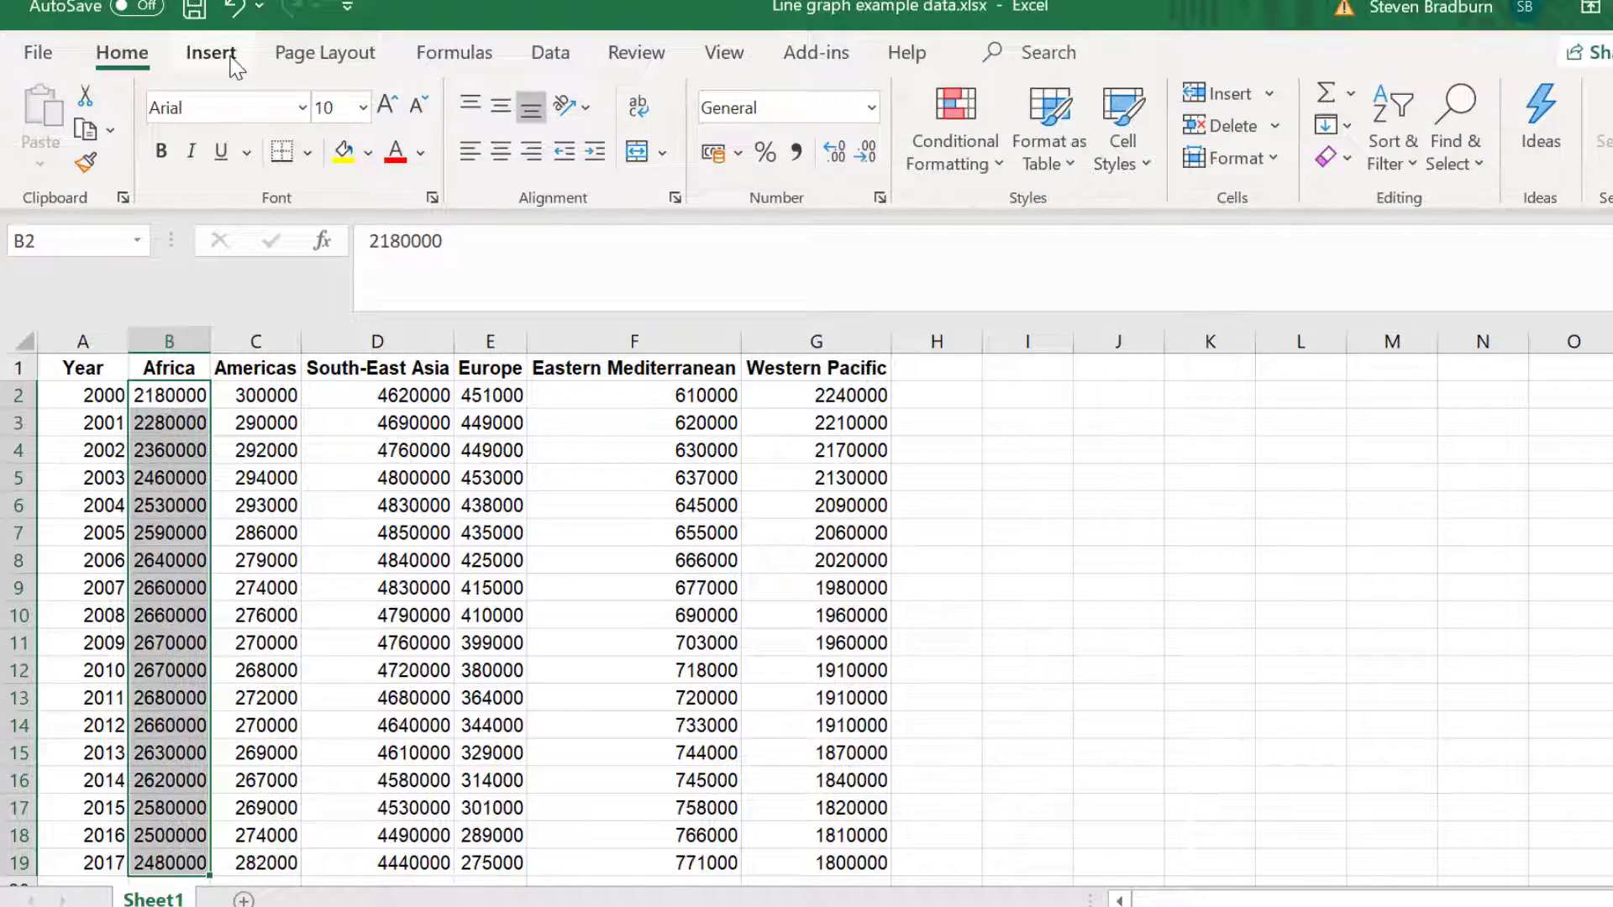
click(210, 53)
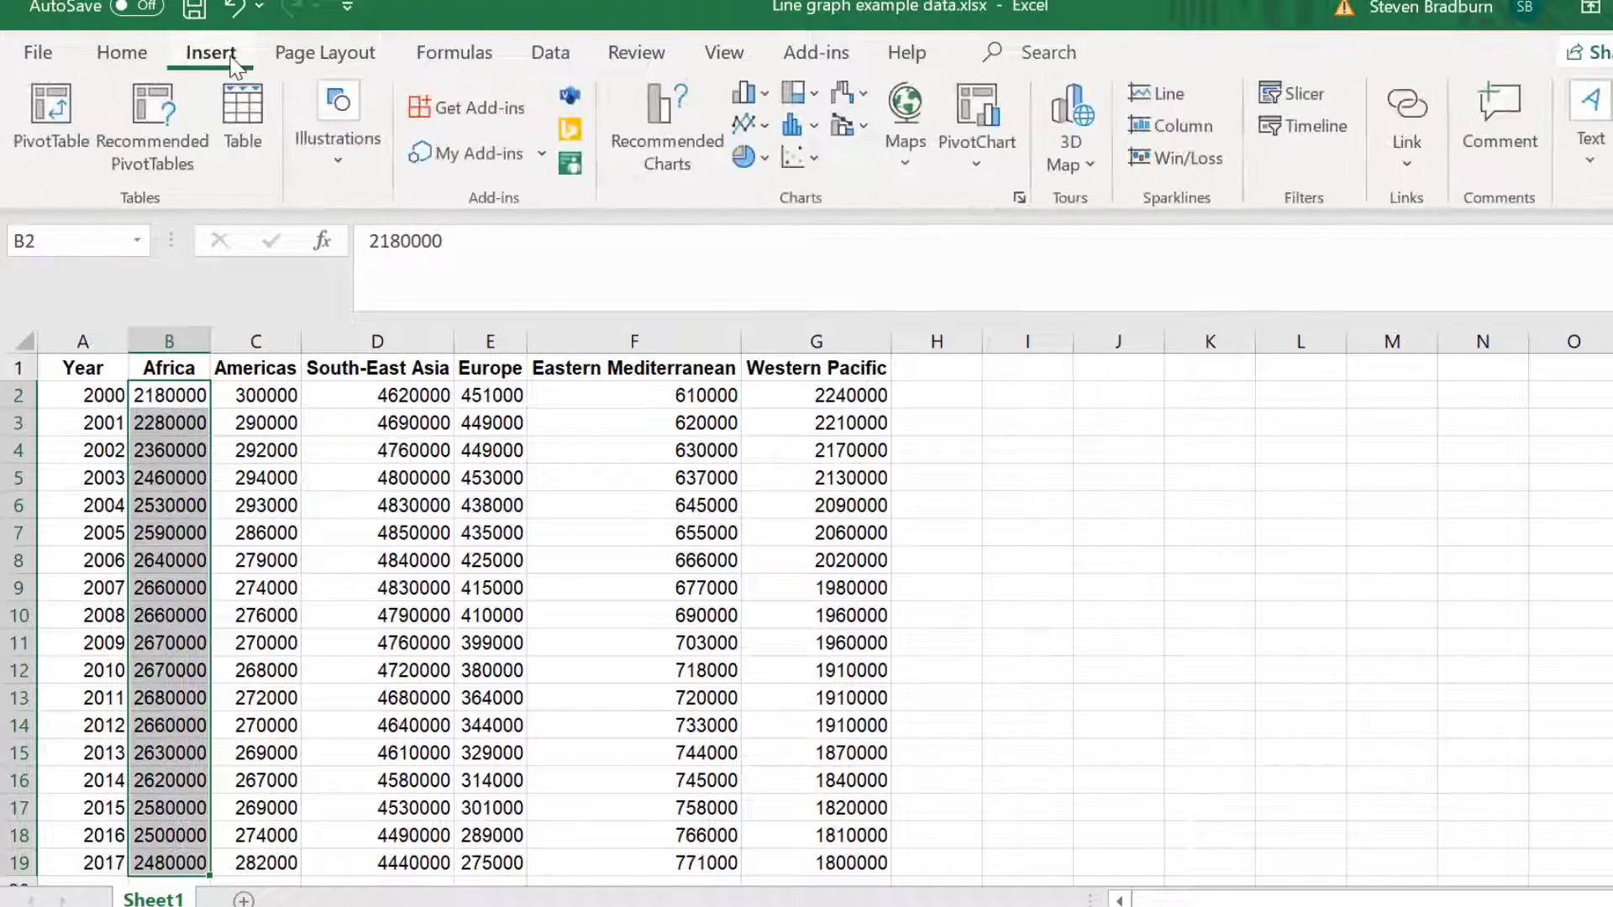
click(766, 126)
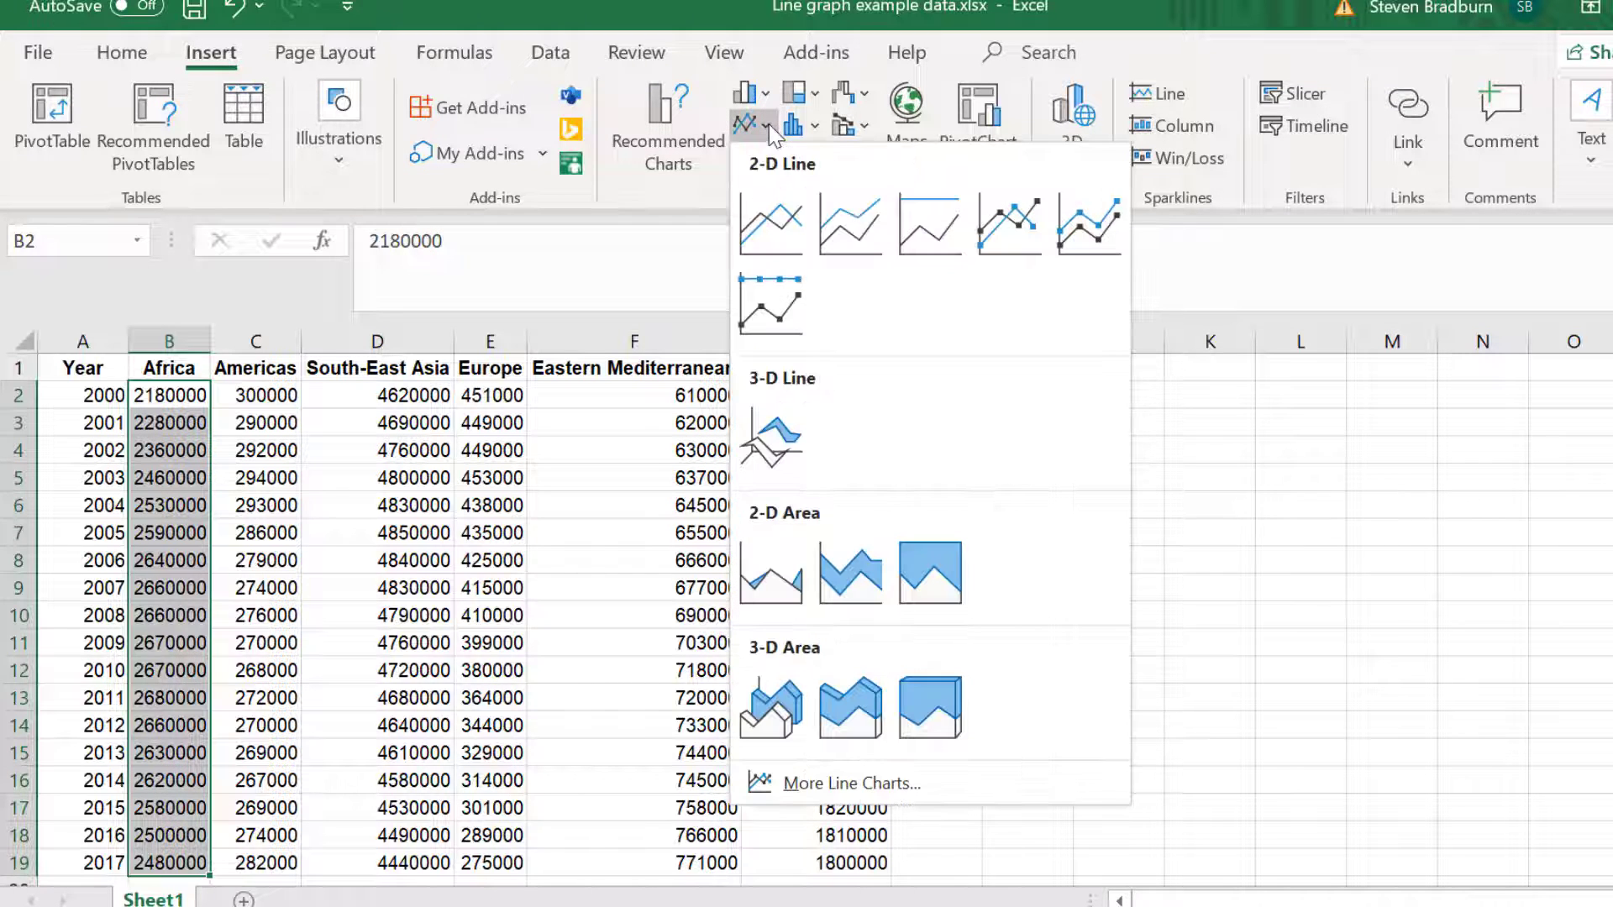
click(771, 223)
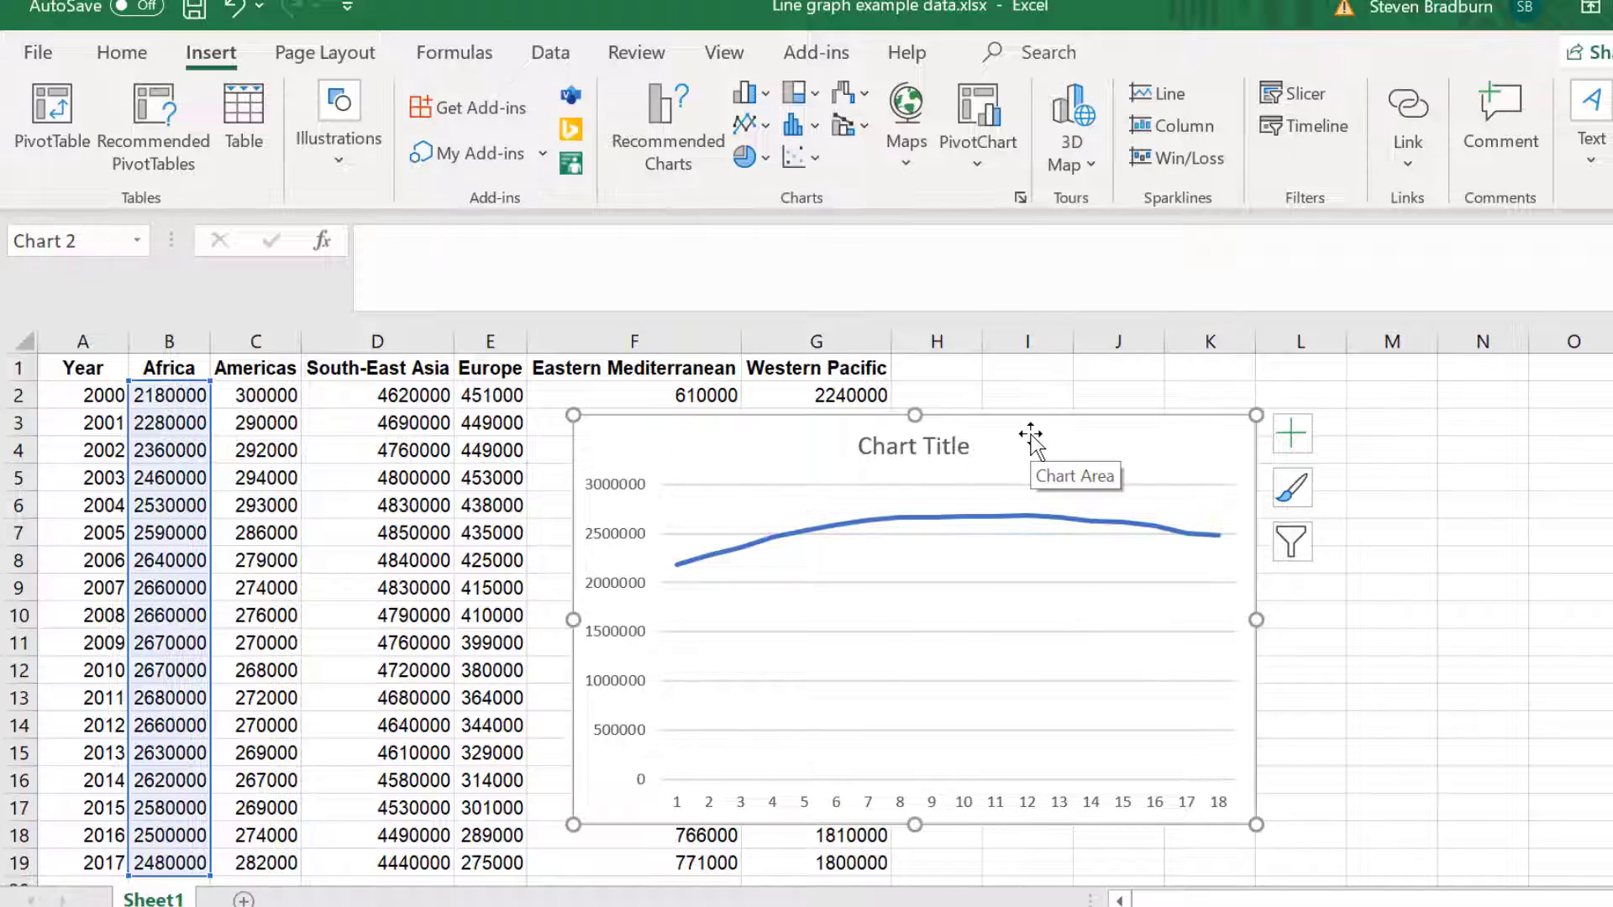
drag(1033, 432, 1049, 430)
click(1447, 540)
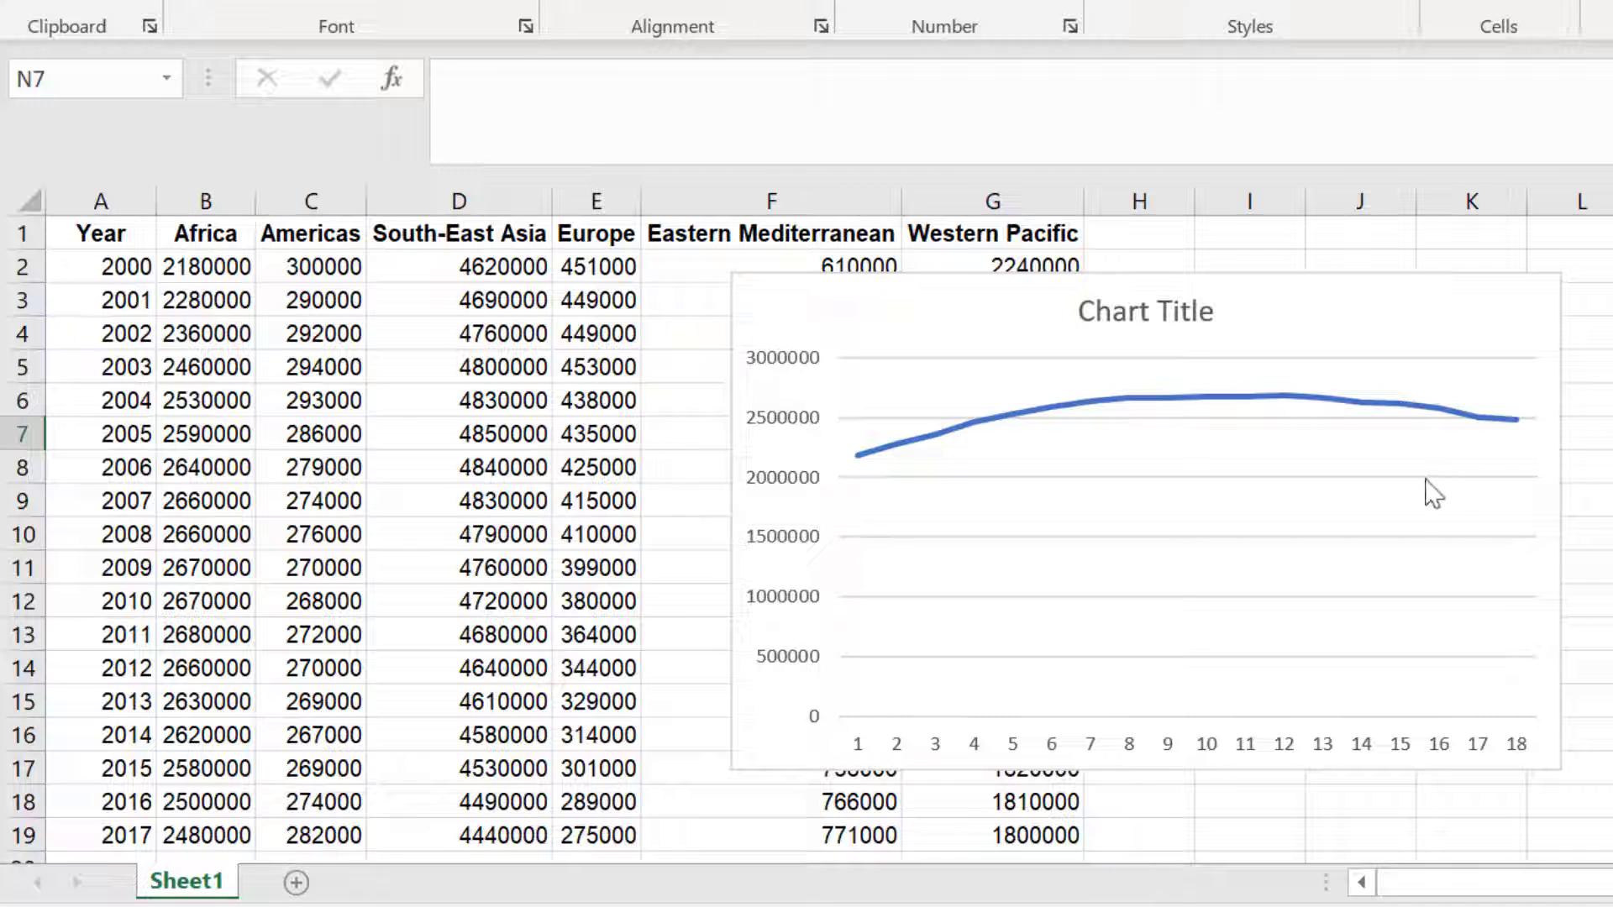
Use the years in A2:A19 (2000–2017) as the horizontal axis labels.
right_click(1399, 501)
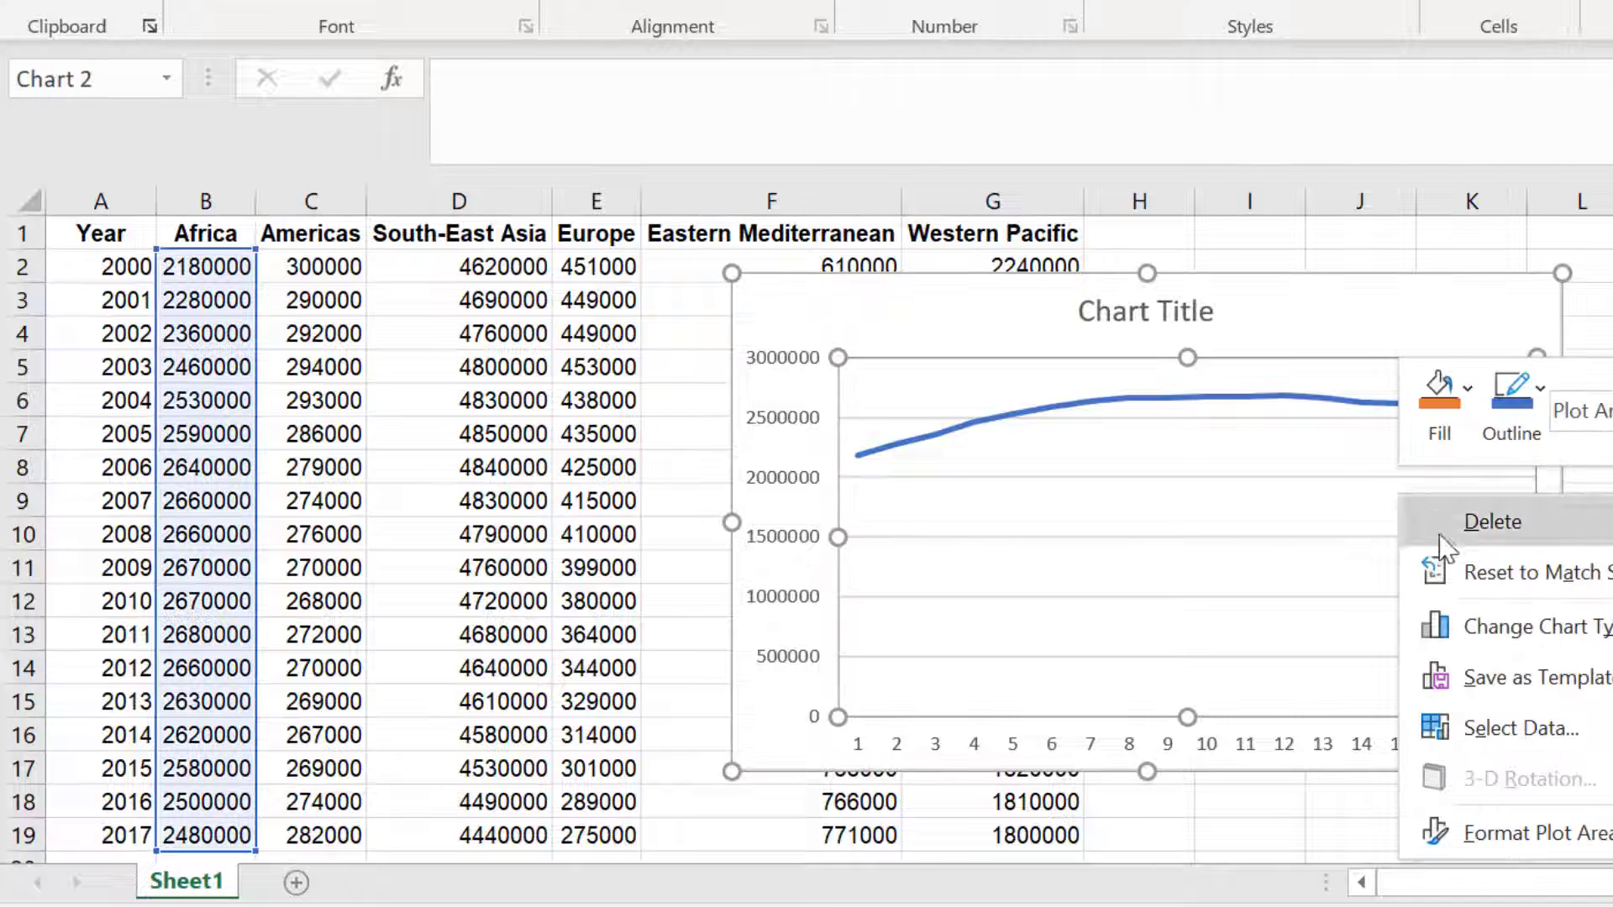
click(1497, 744)
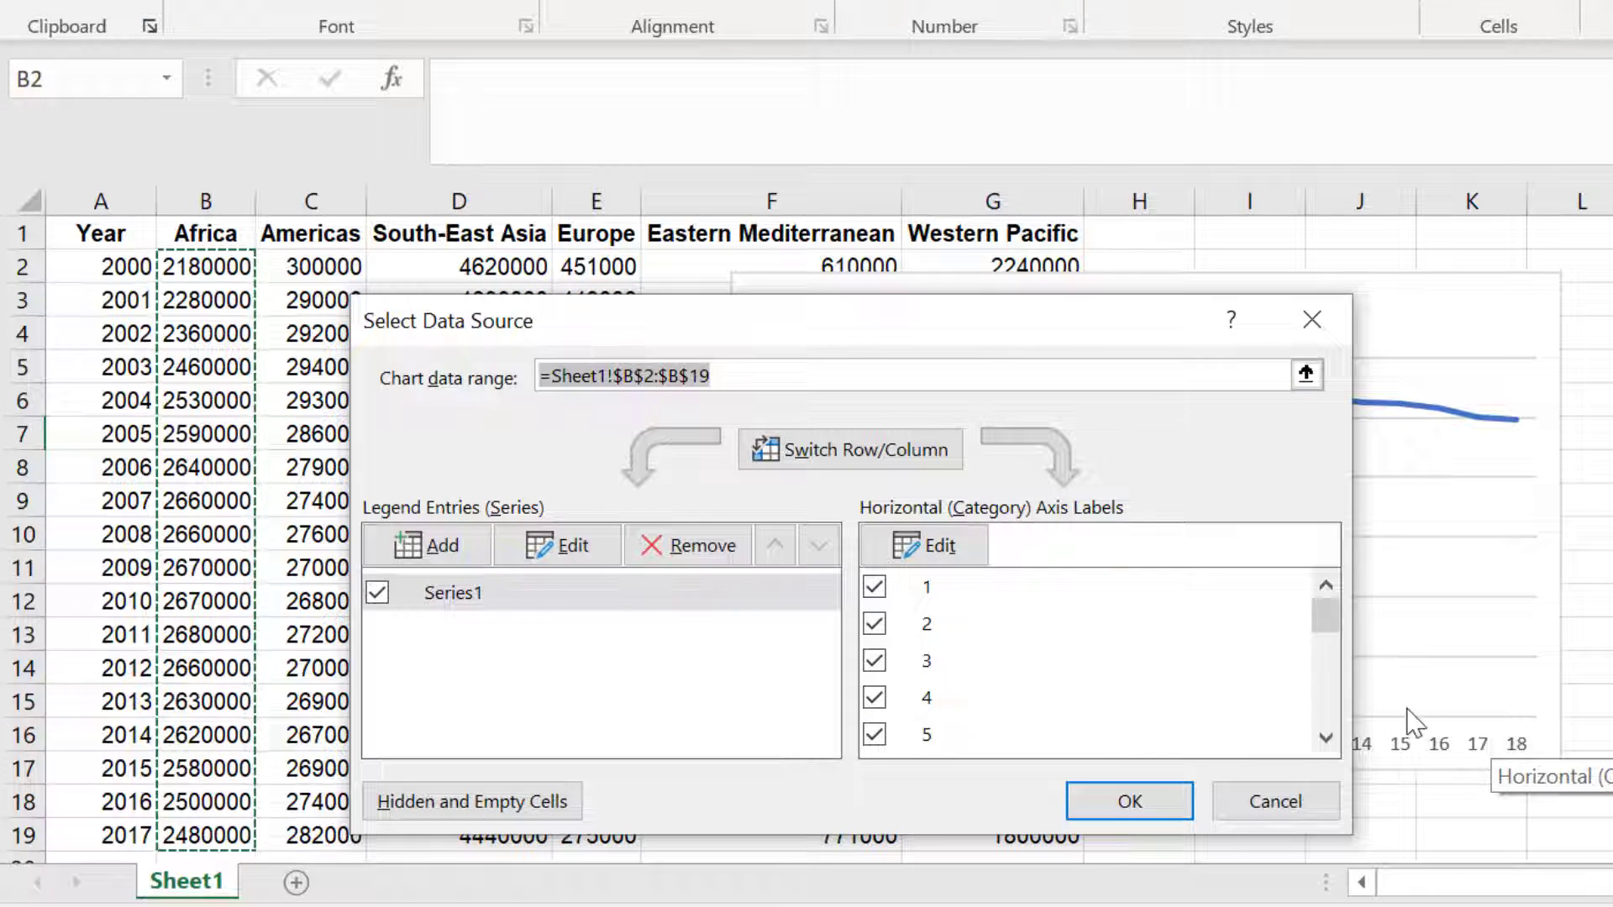
click(958, 555)
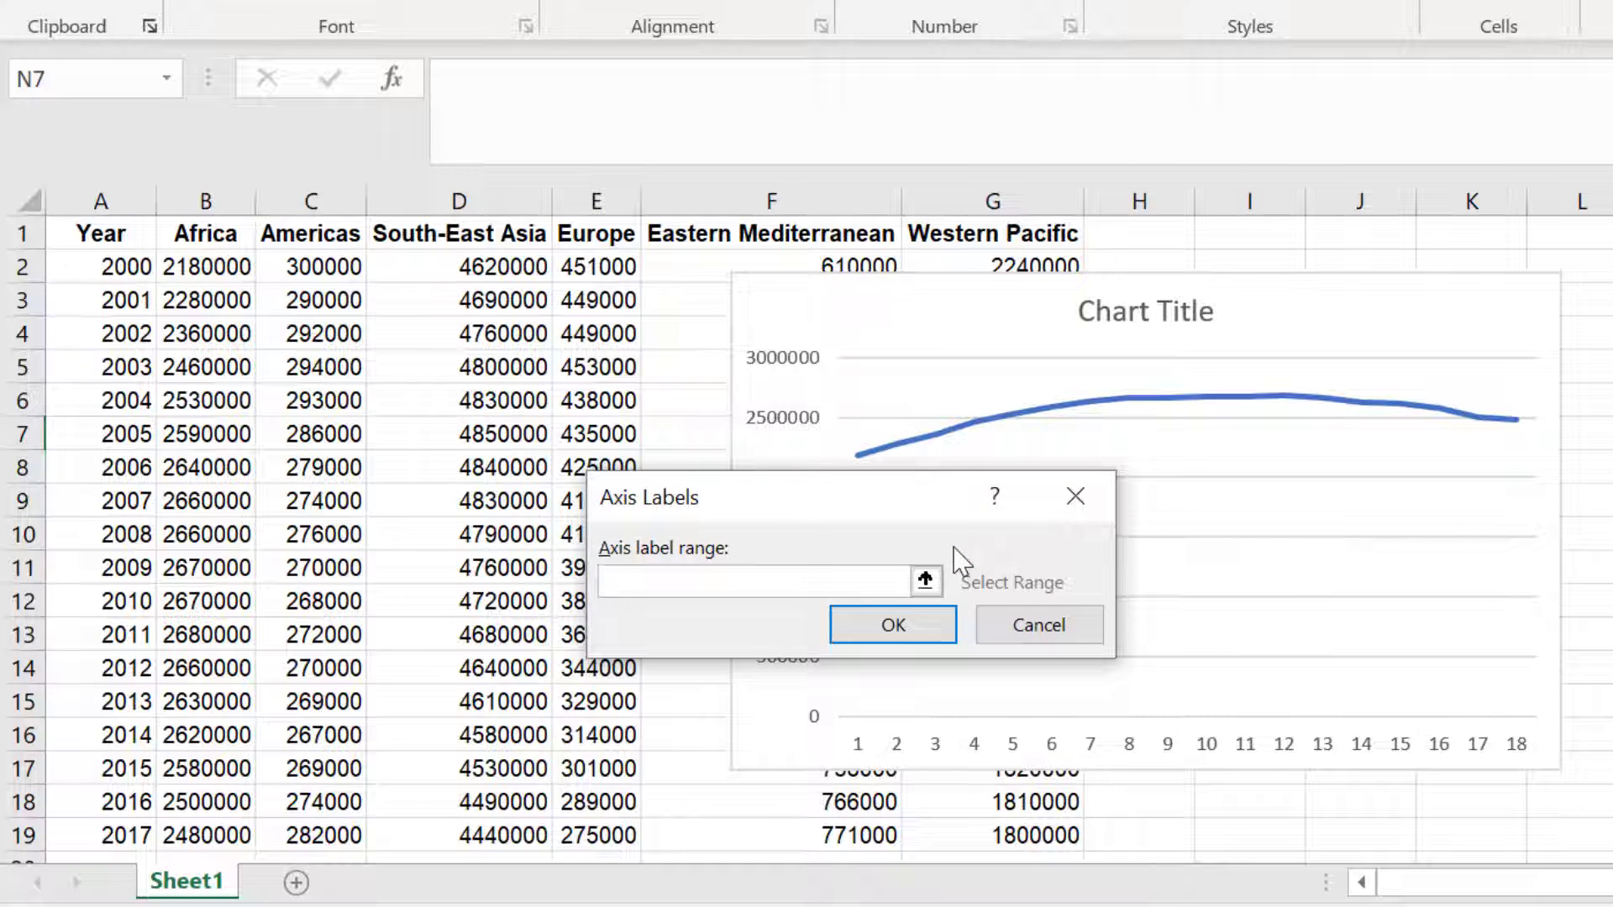
click(925, 580)
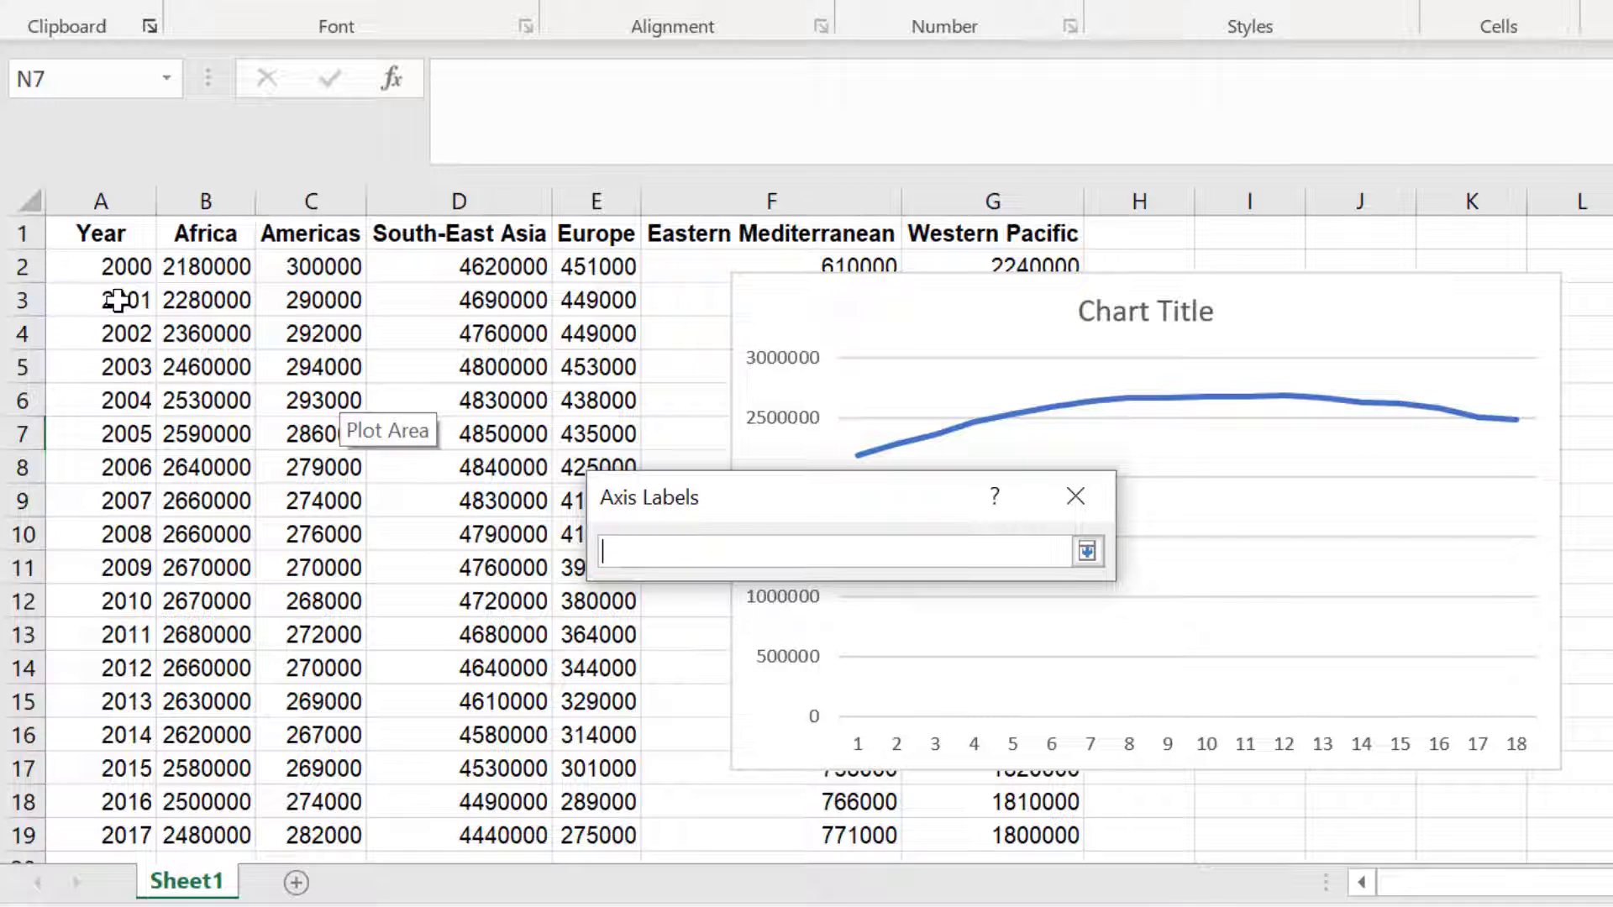
drag(111, 269, 73, 831)
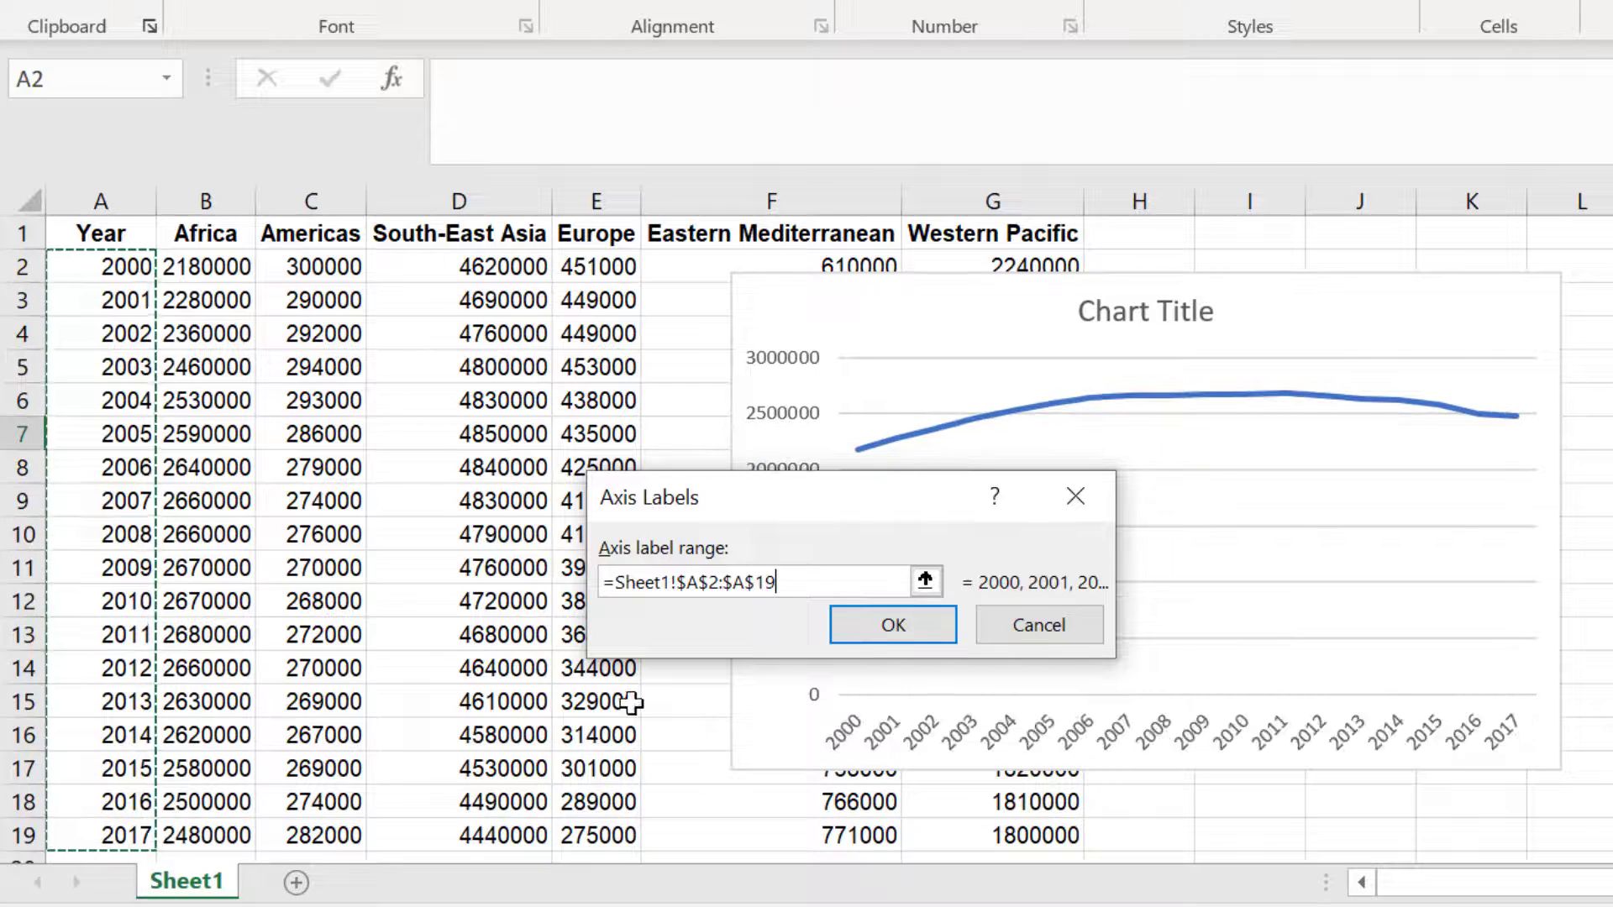
click(889, 635)
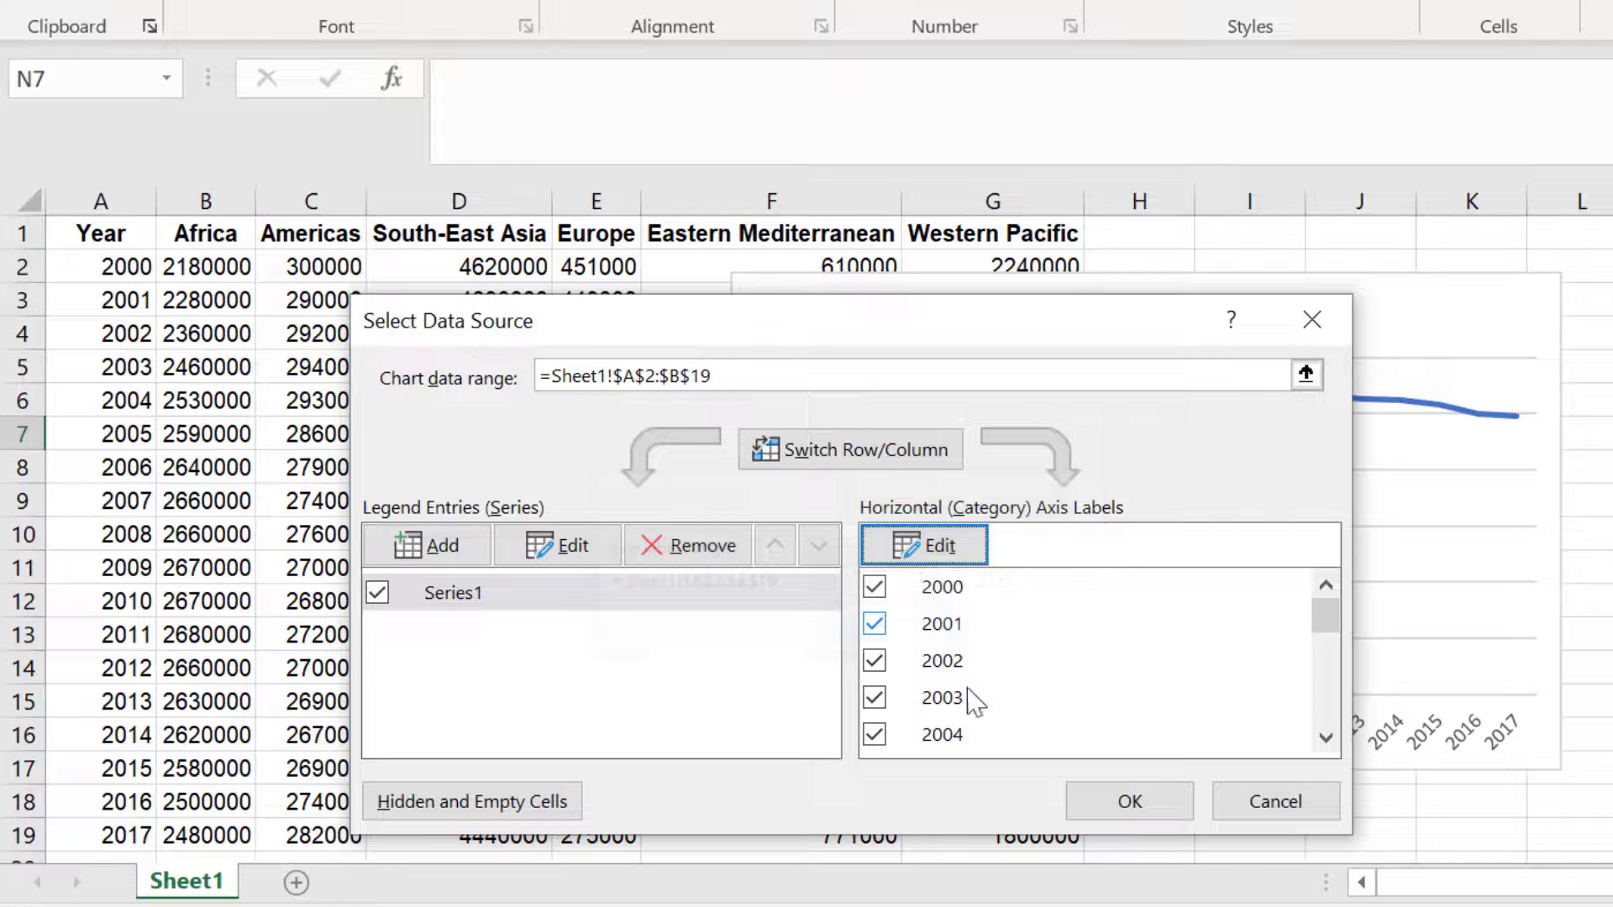
click(1107, 798)
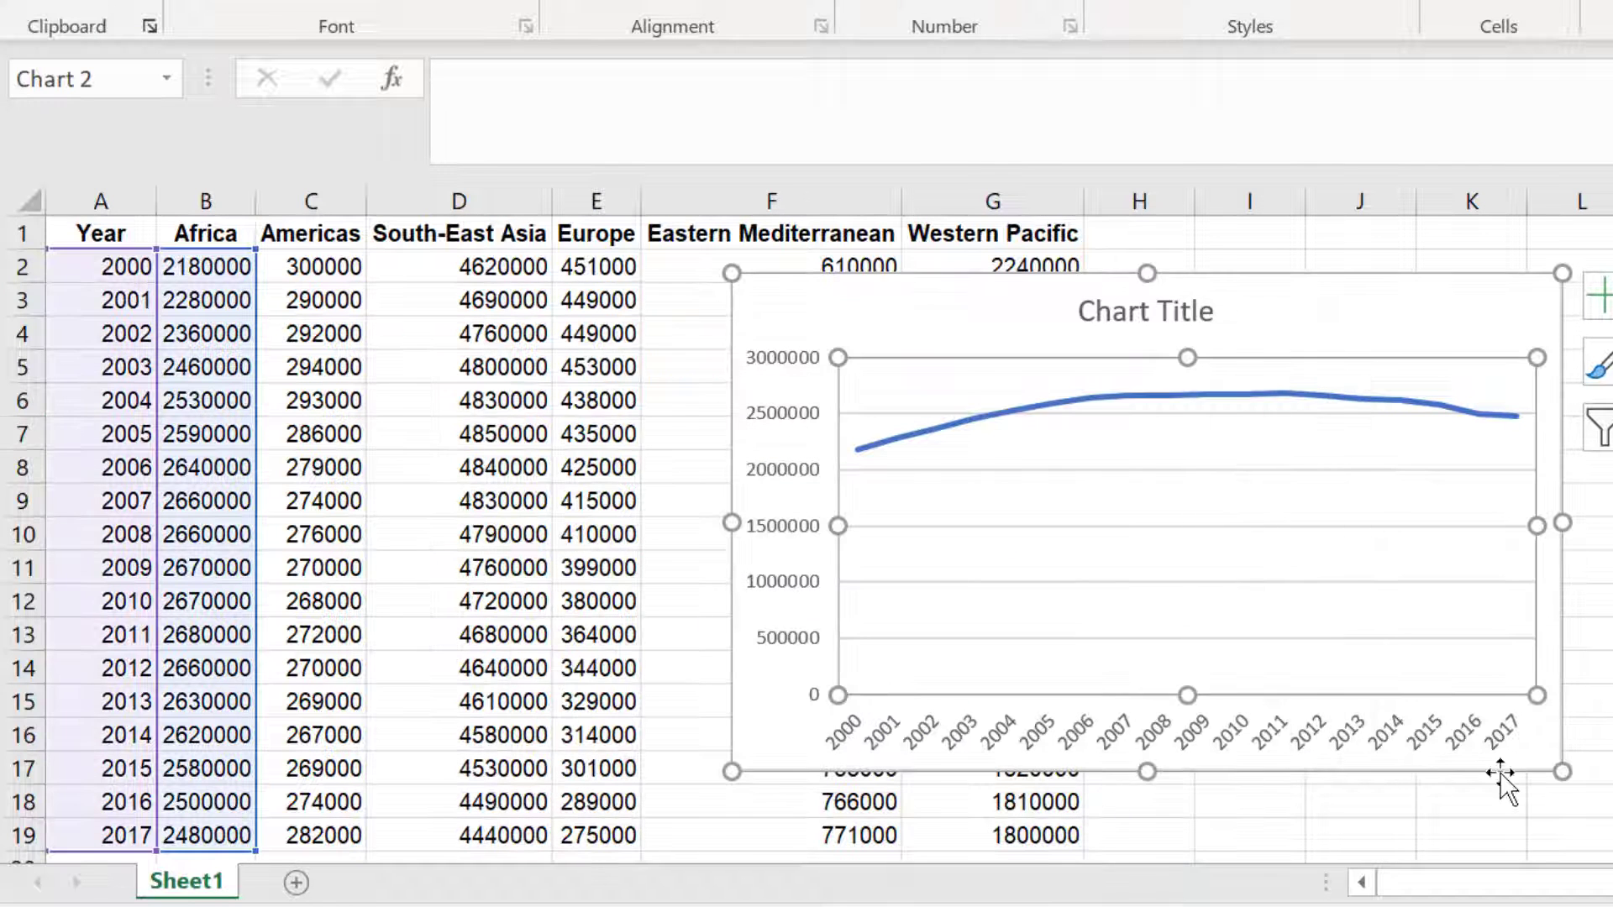
click(1579, 702)
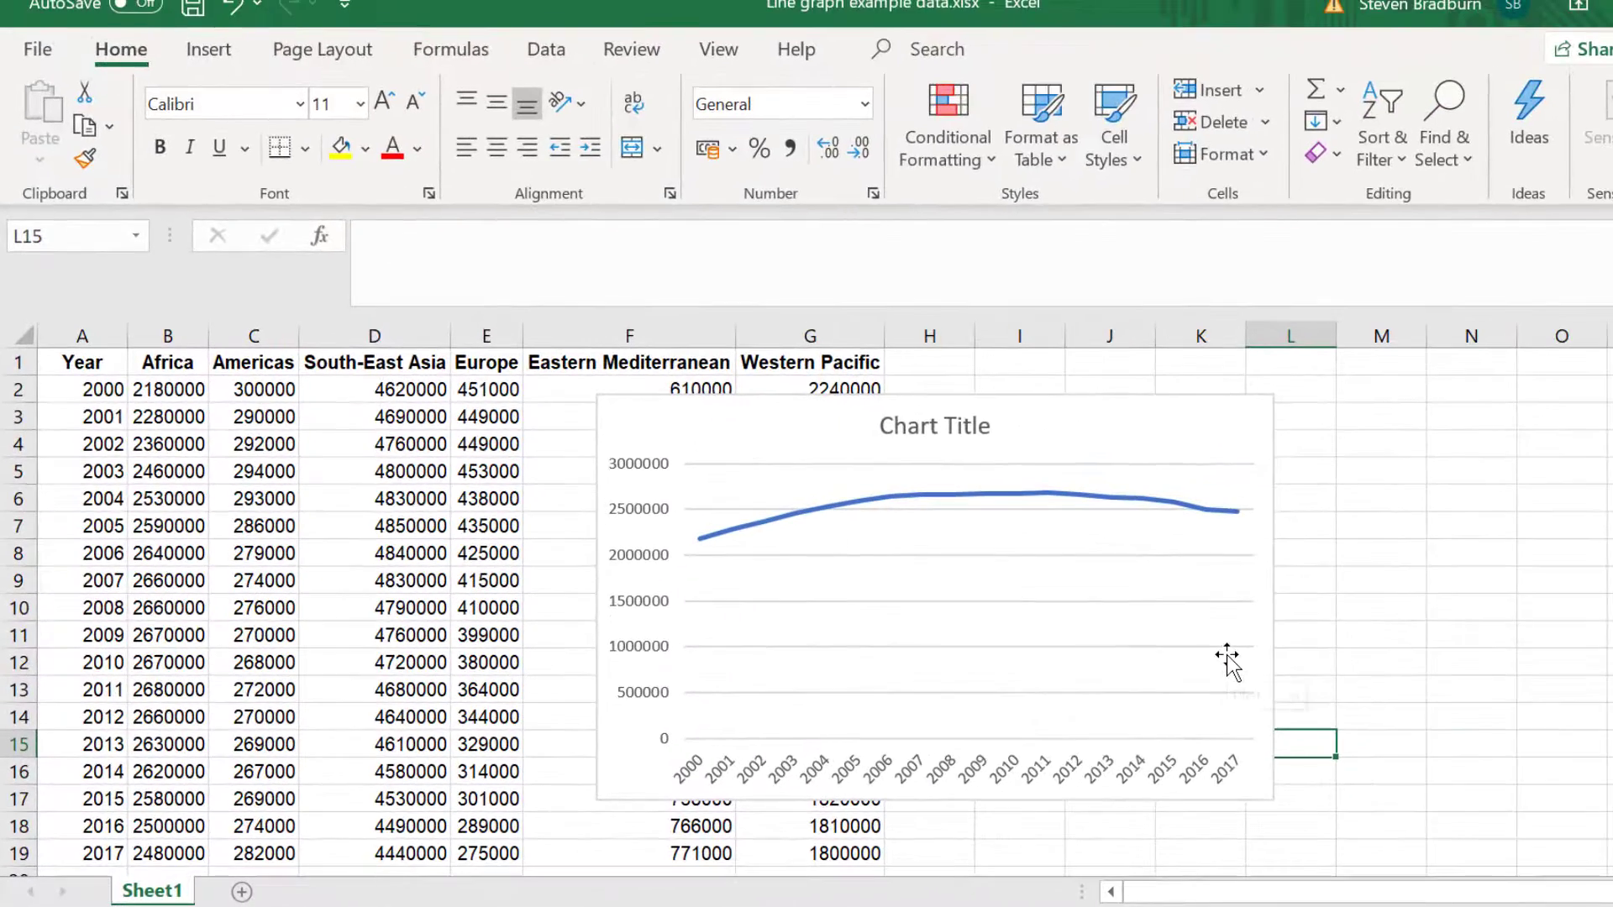
Add titles to both chart axes.
click(1504, 602)
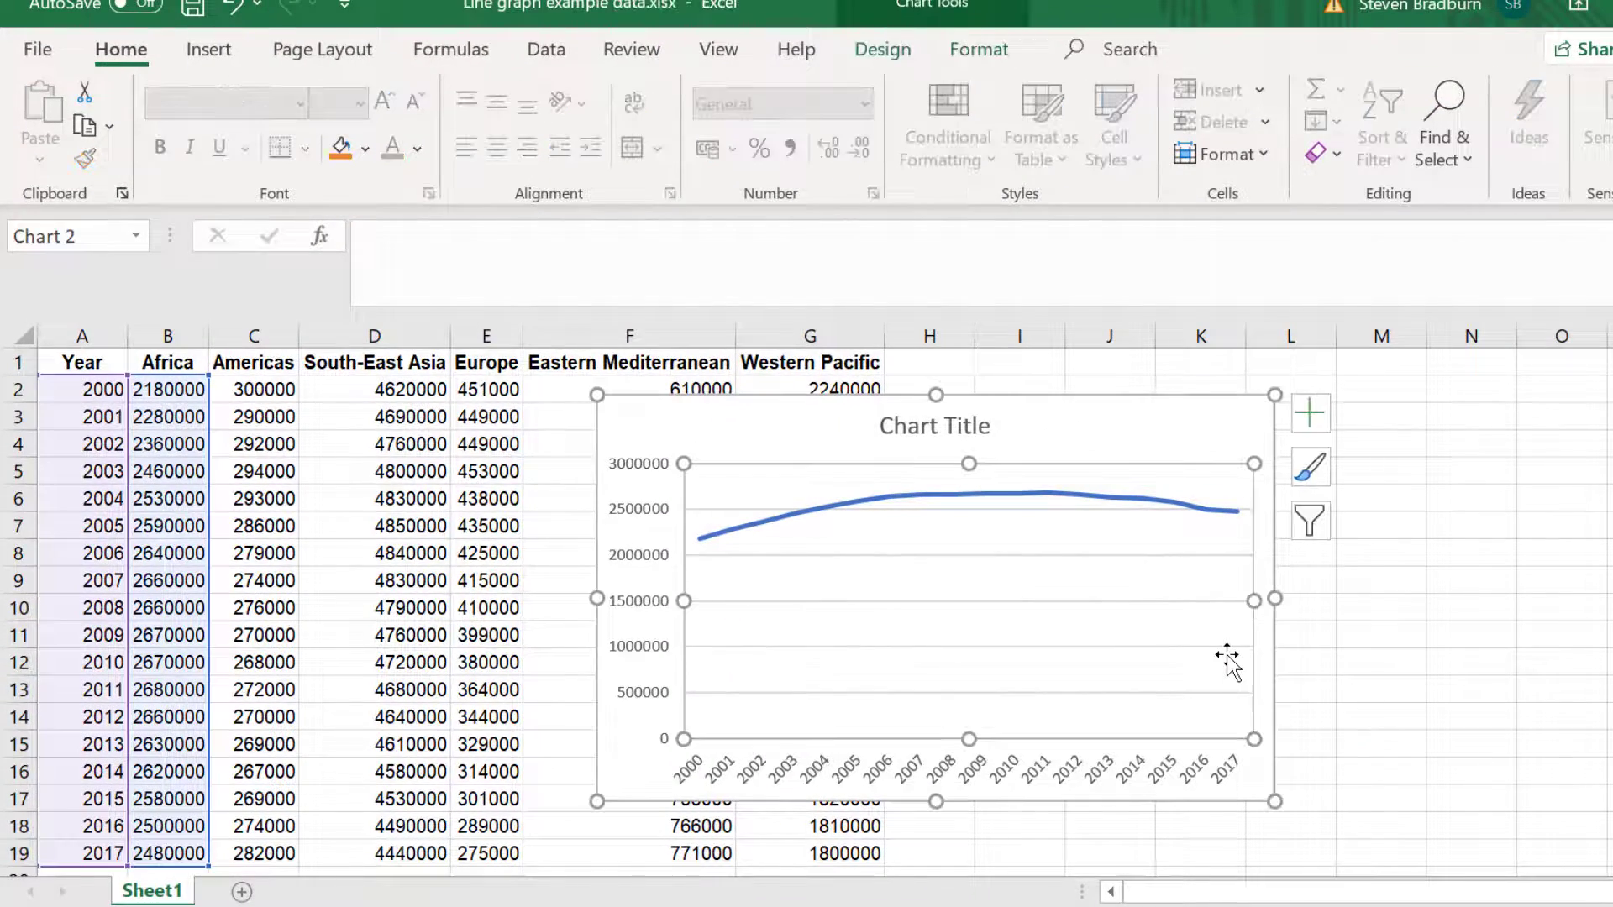
click(1318, 420)
click(1371, 486)
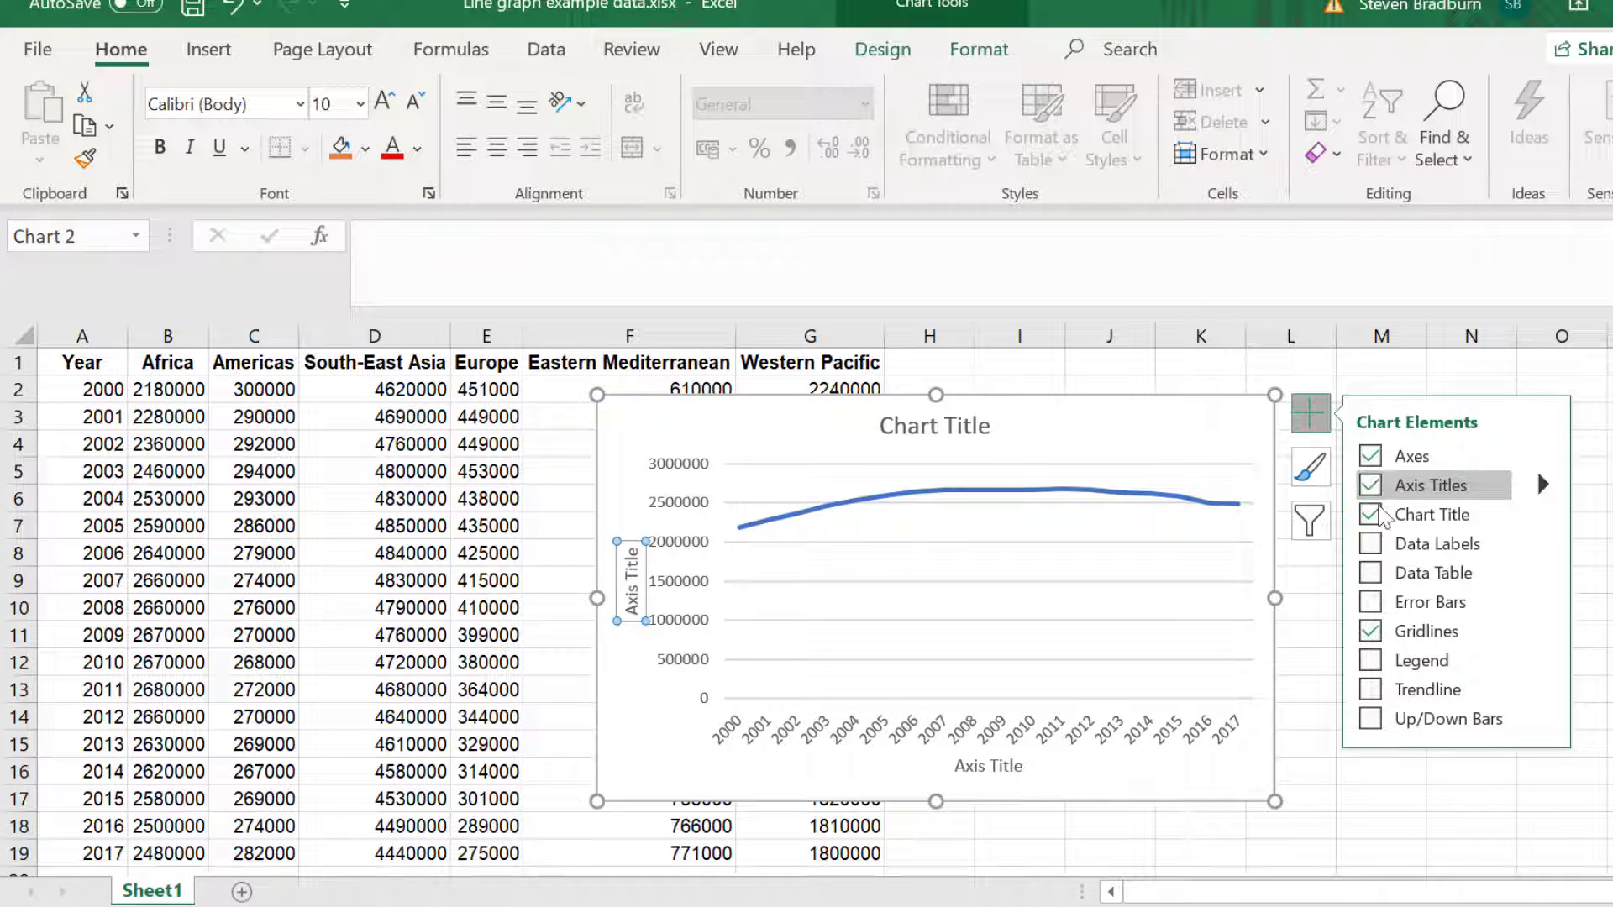
click(1008, 672)
click(893, 54)
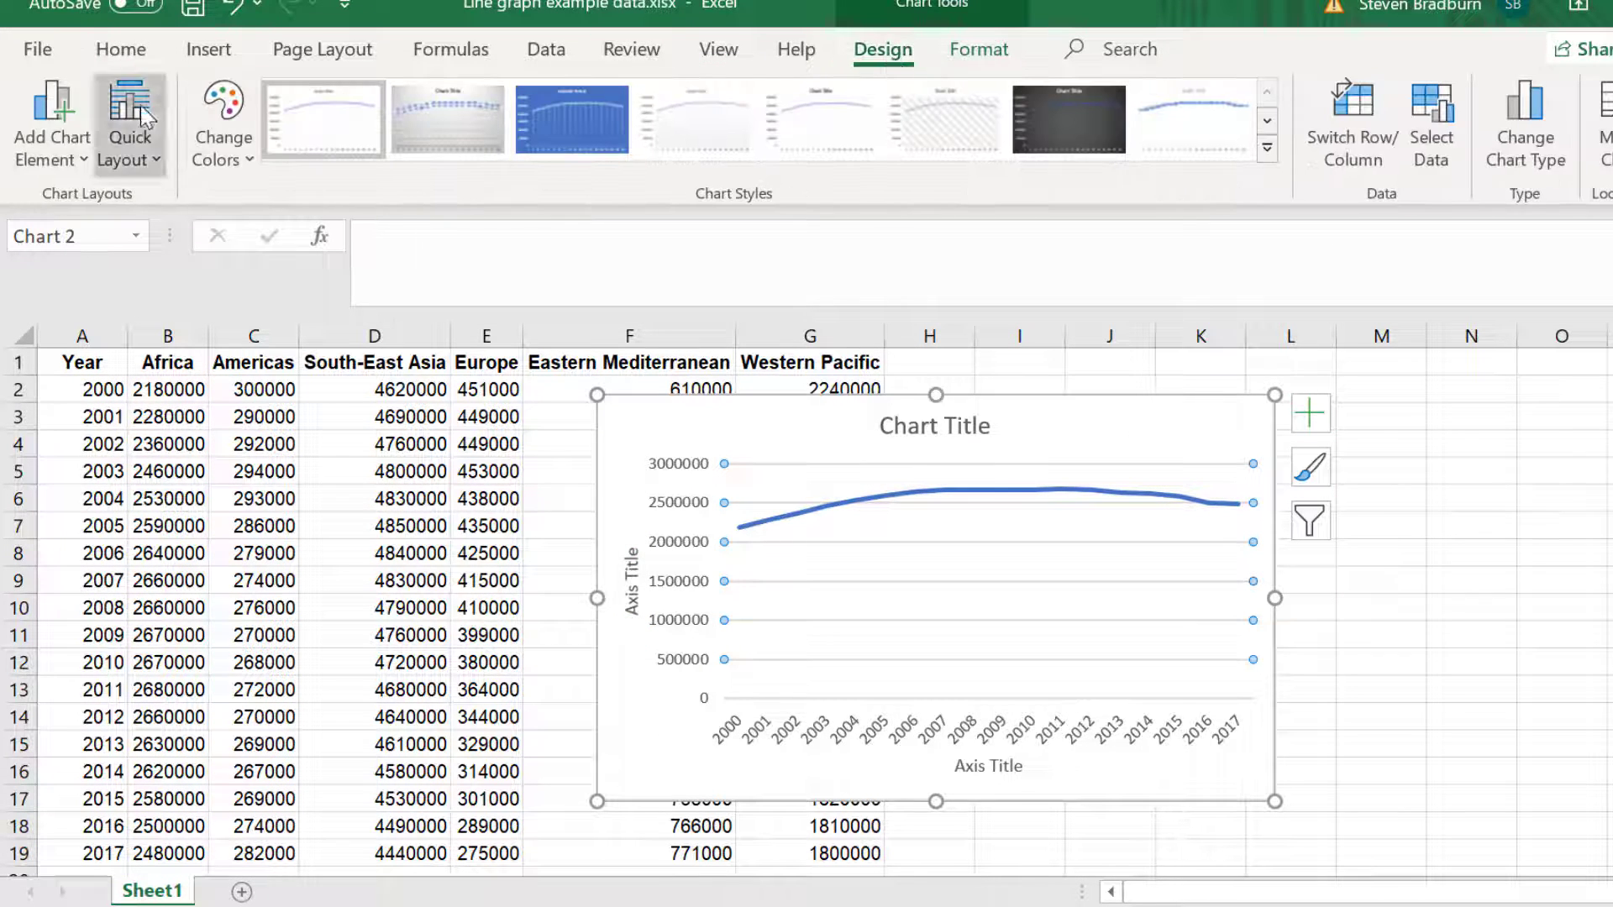
click(73, 114)
mouse_move(109, 252)
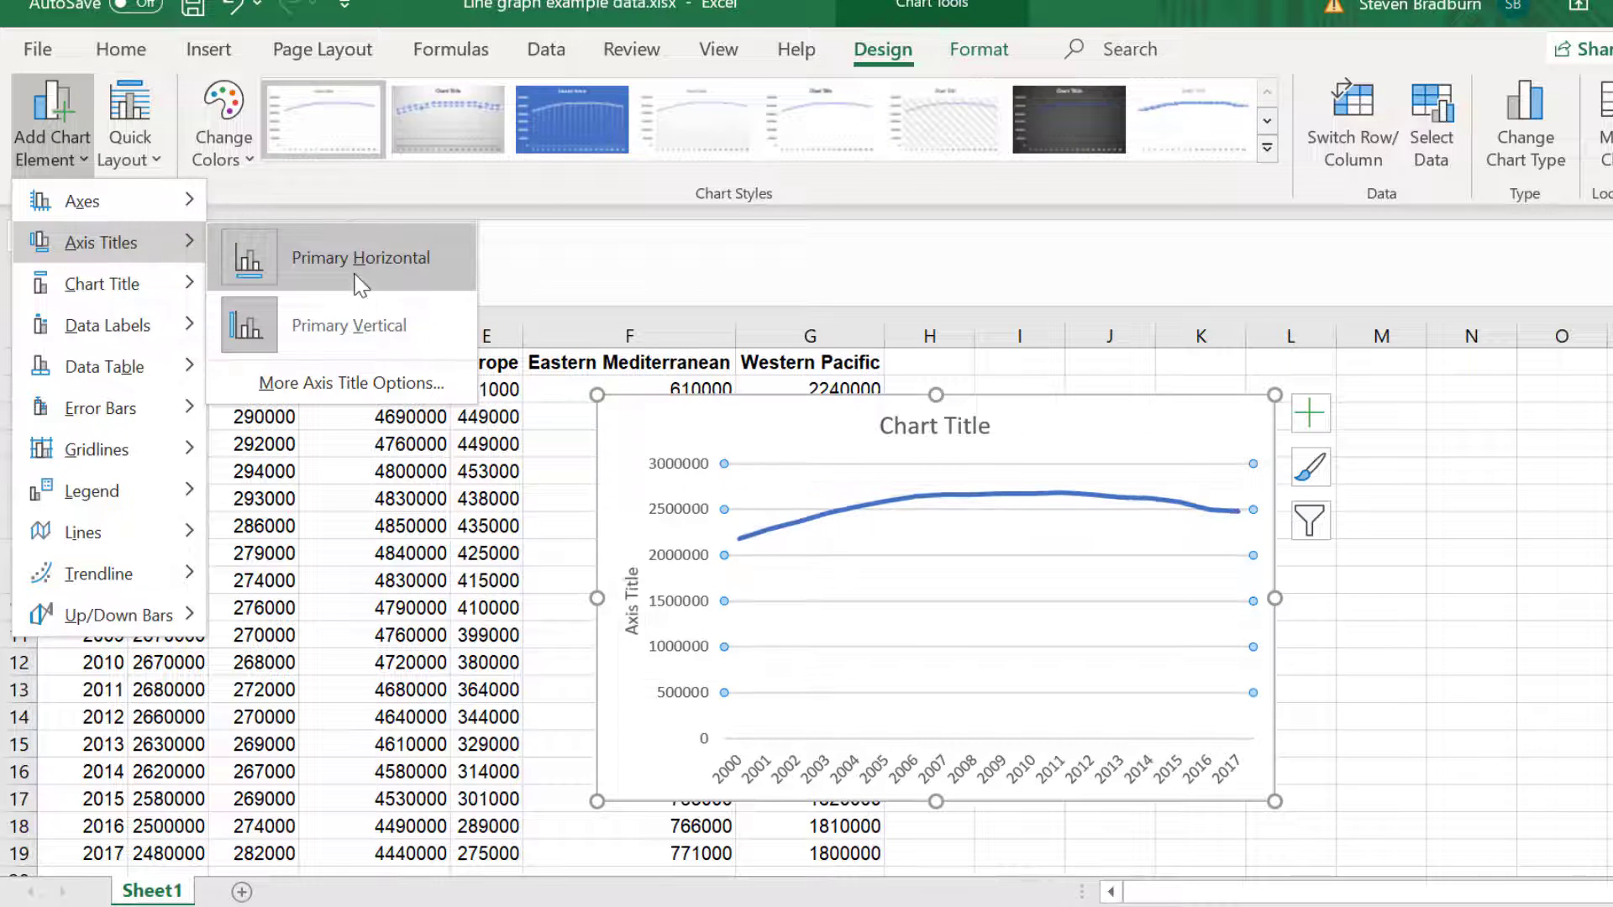
click(340, 327)
Label the horizontal axis 'Year' and the vertical axis 'Tuberculosis cases'.
click(989, 766)
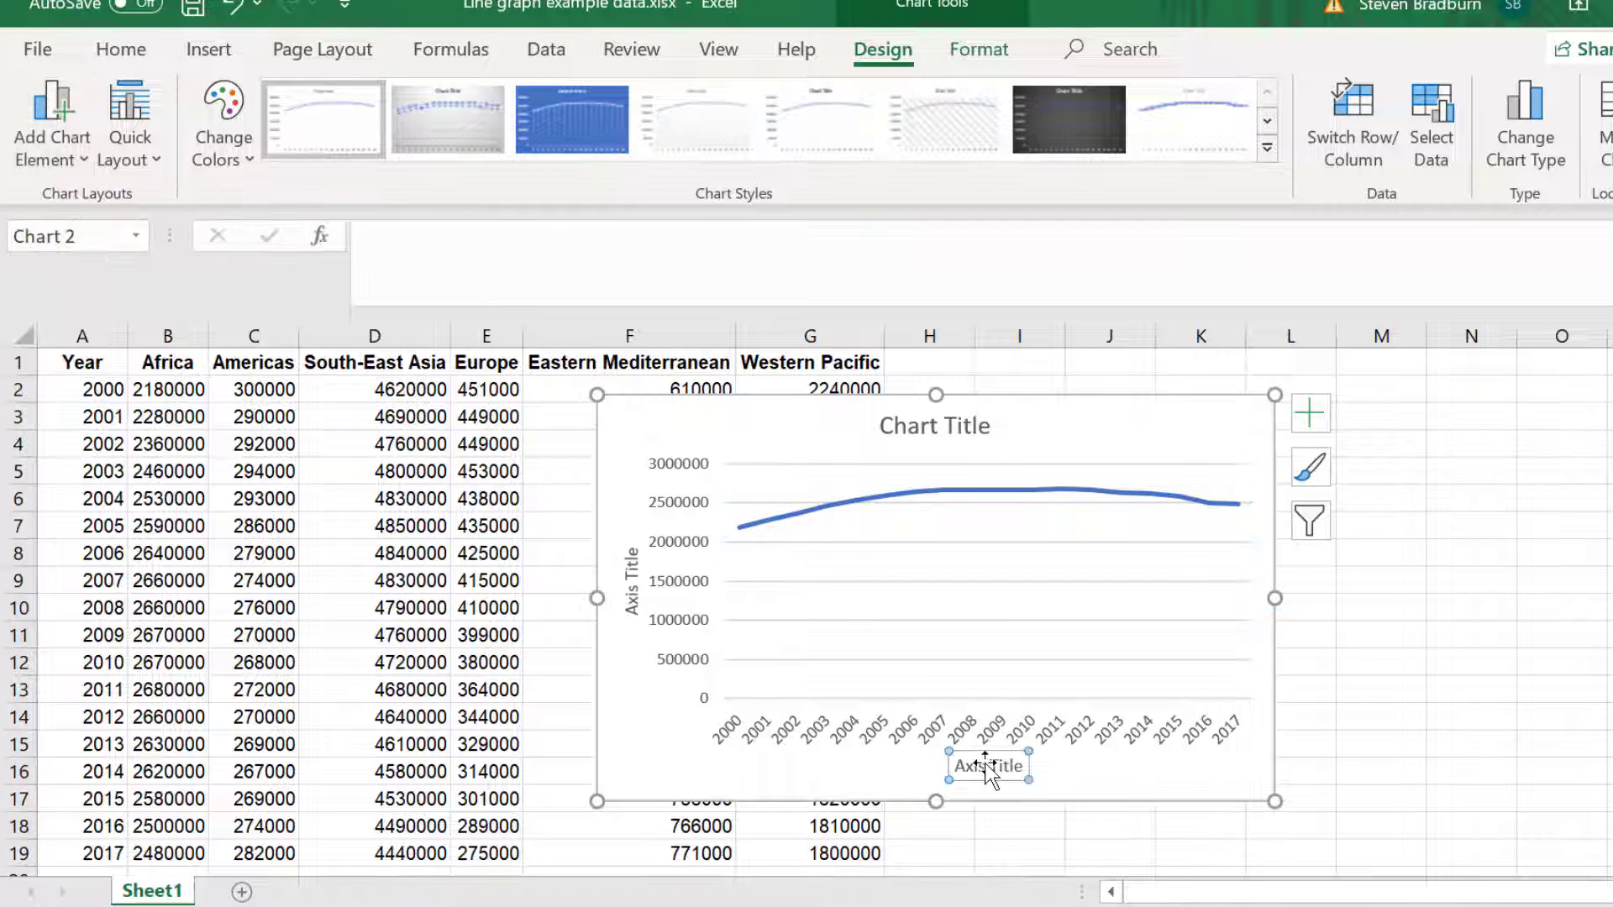
triple_click(989, 767)
text(Year)
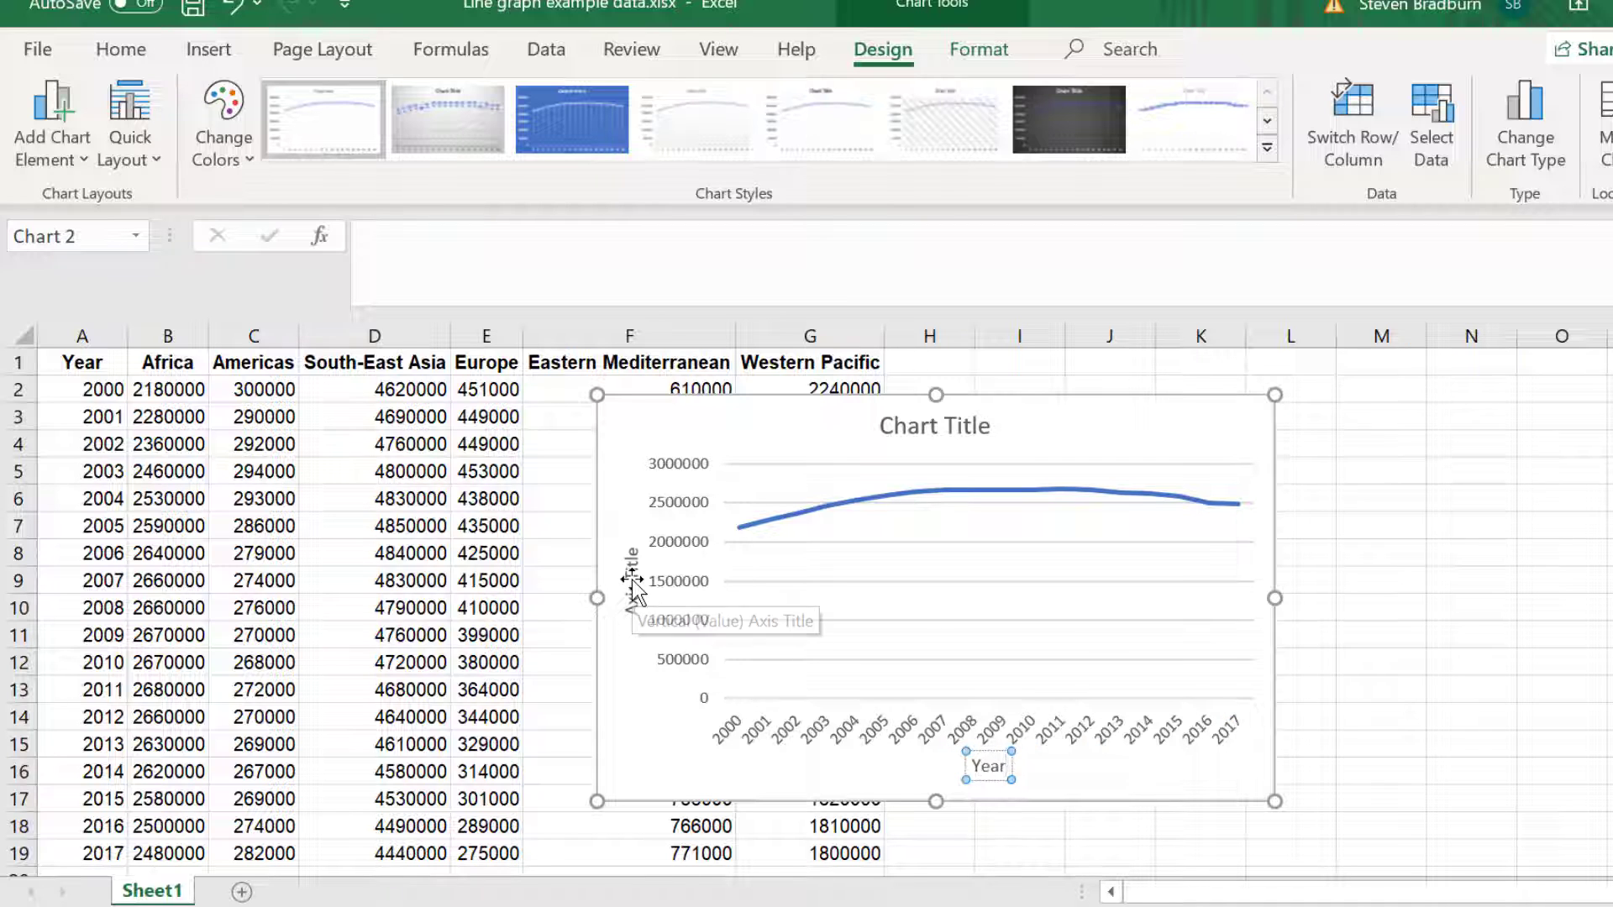
triple_click(634, 580)
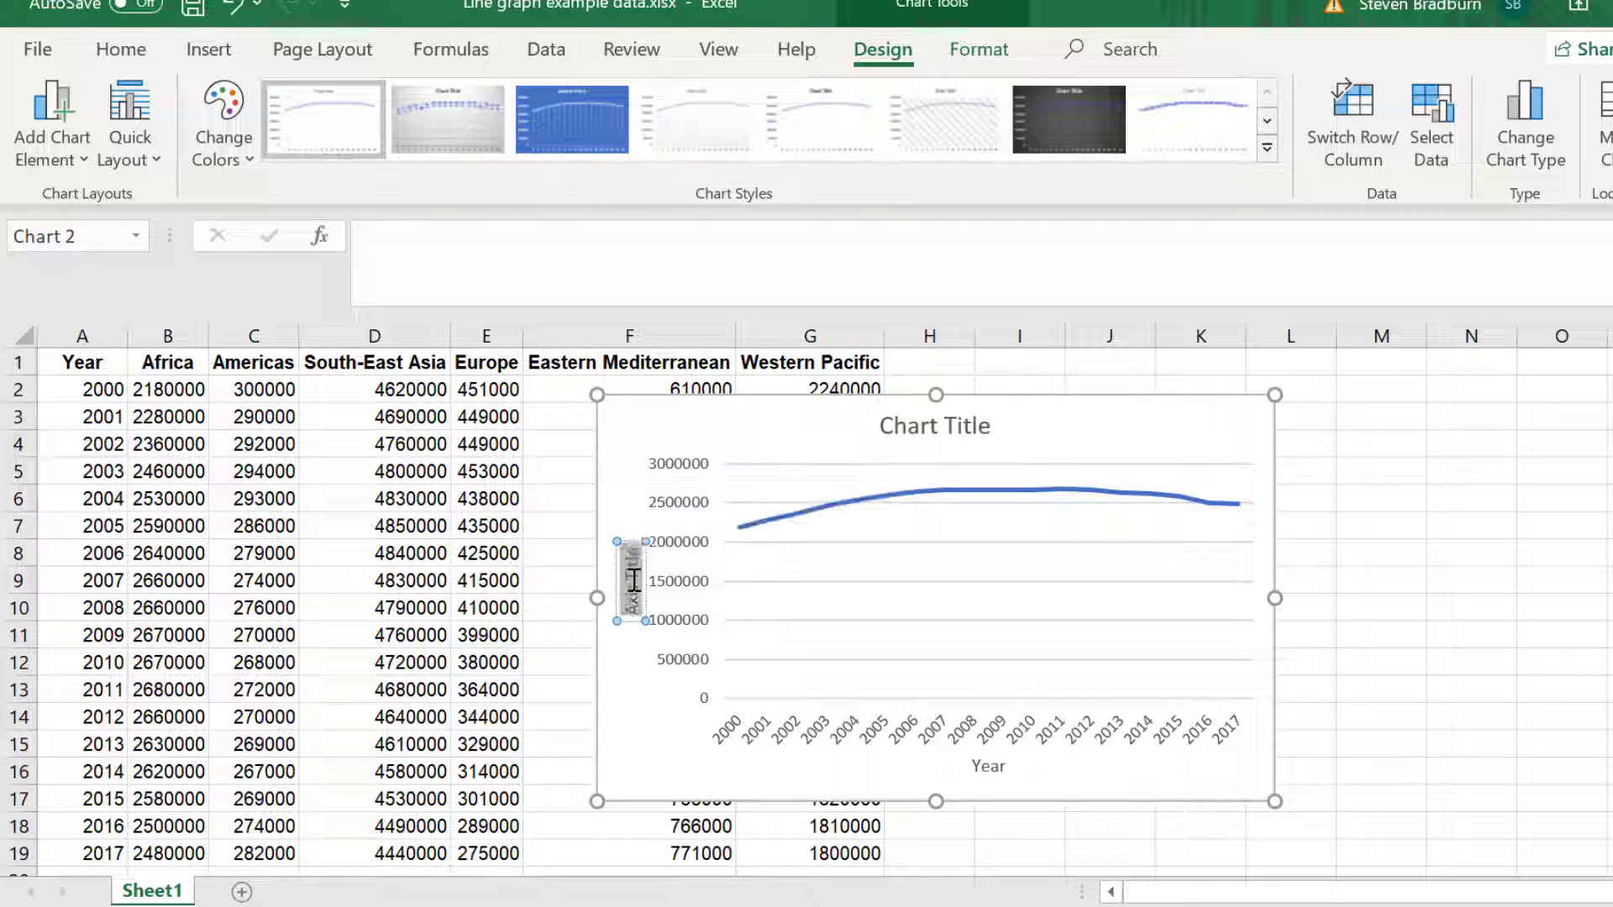
text(Tuberculosis cases)
key(Escape)
key(Escape)
Change the chart title to 'Worldwide tuberculosis incidence'.
click(931, 427)
triple_click(931, 427)
text(Worldwid)
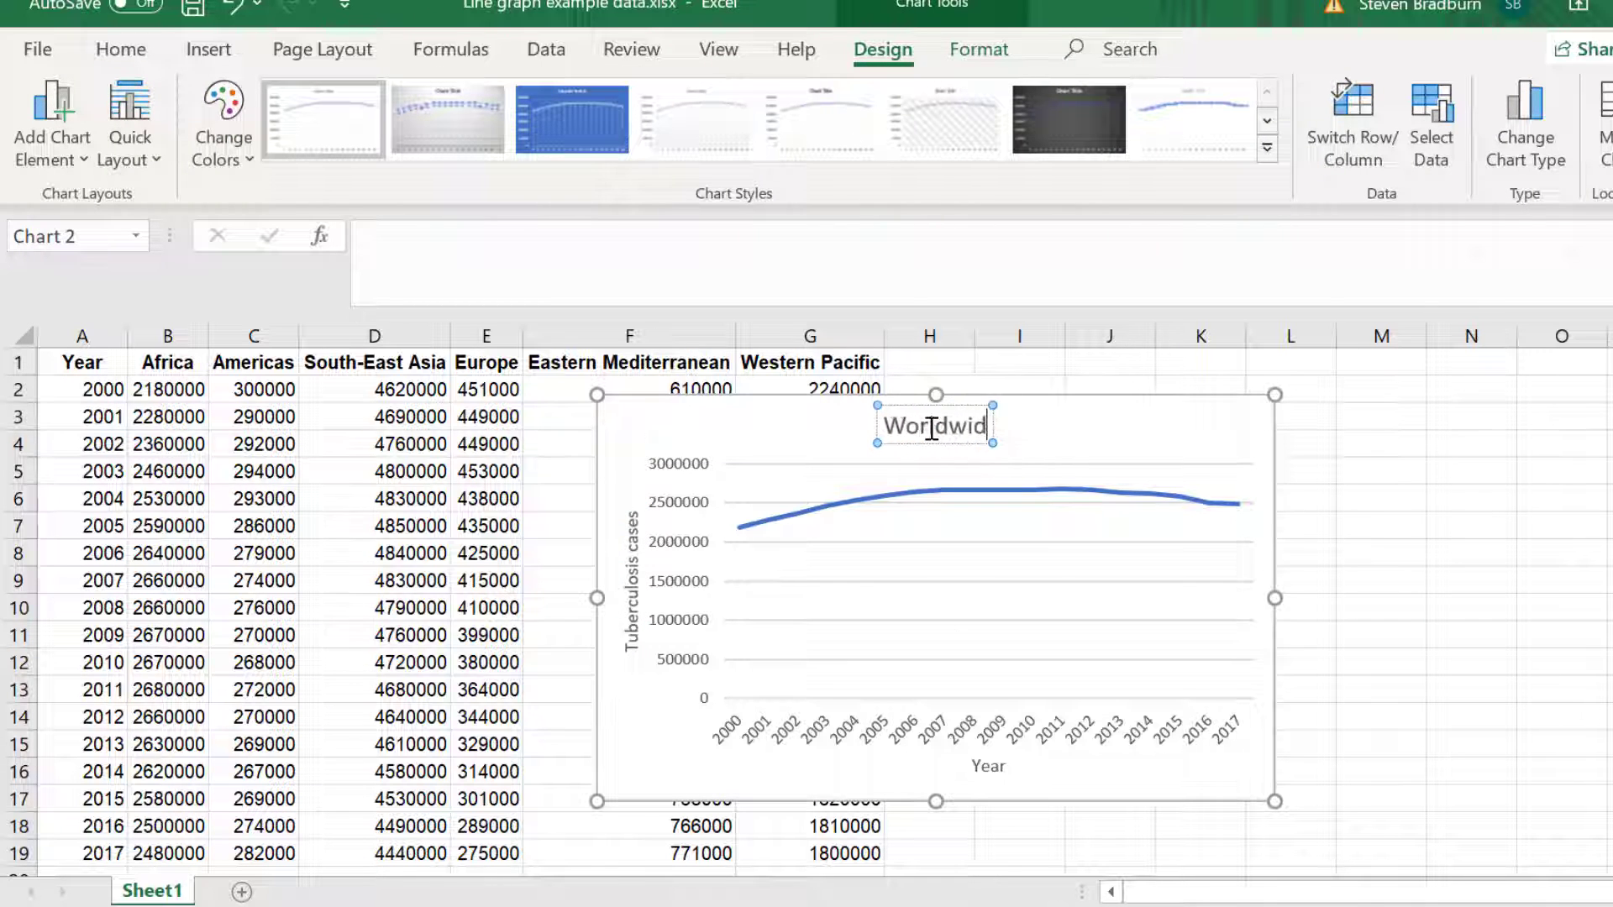
text(e tuberculosis incidence)
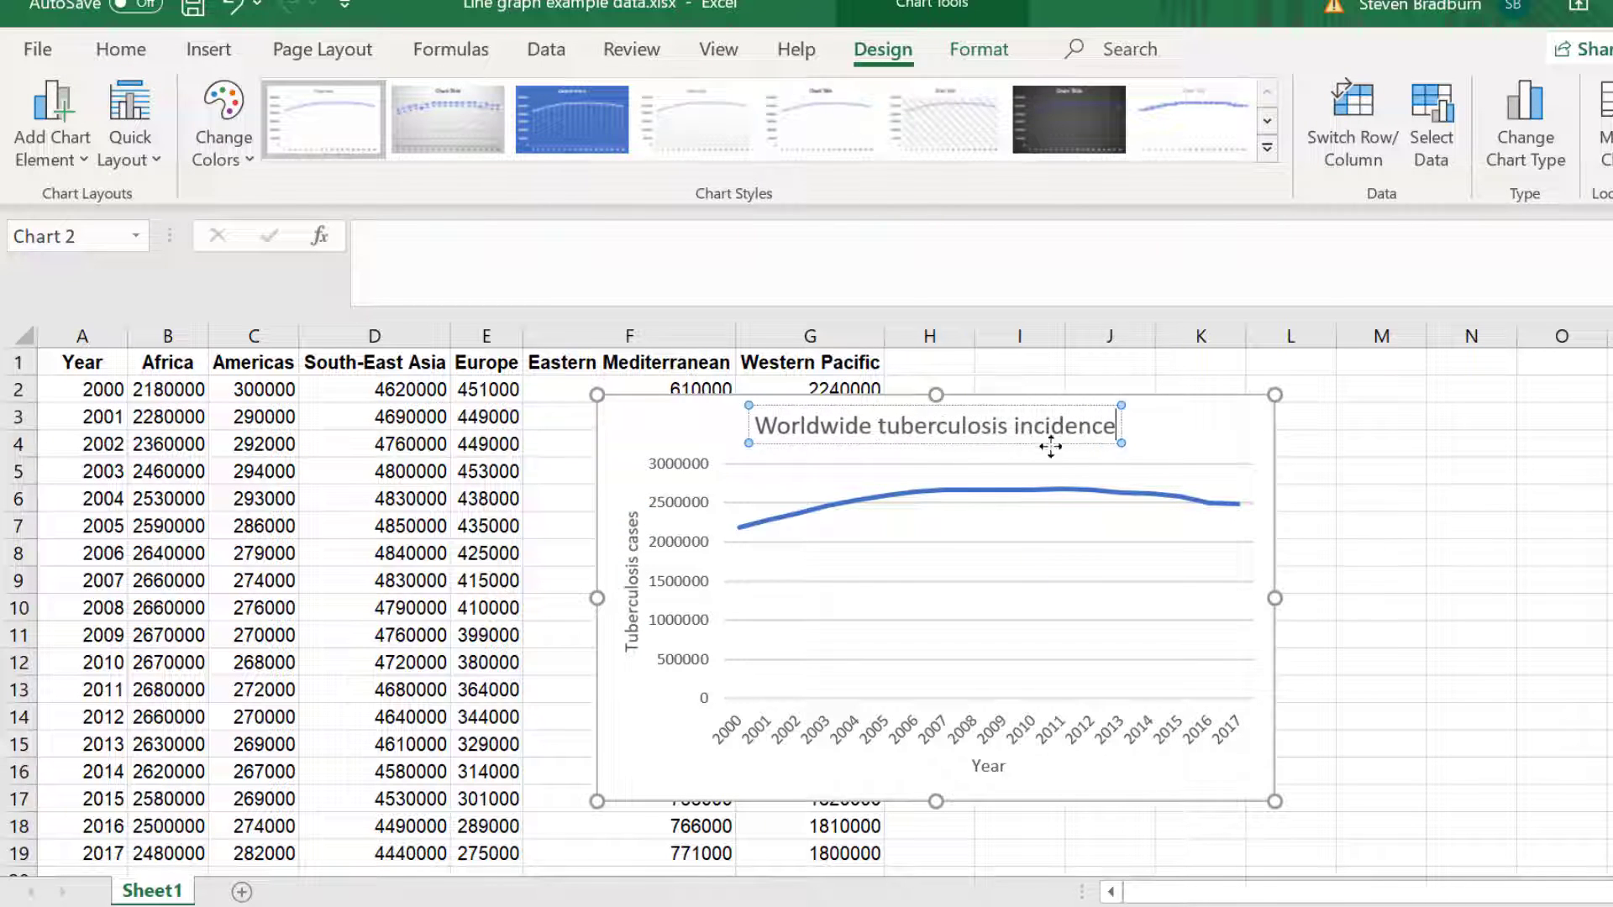
click(1329, 501)
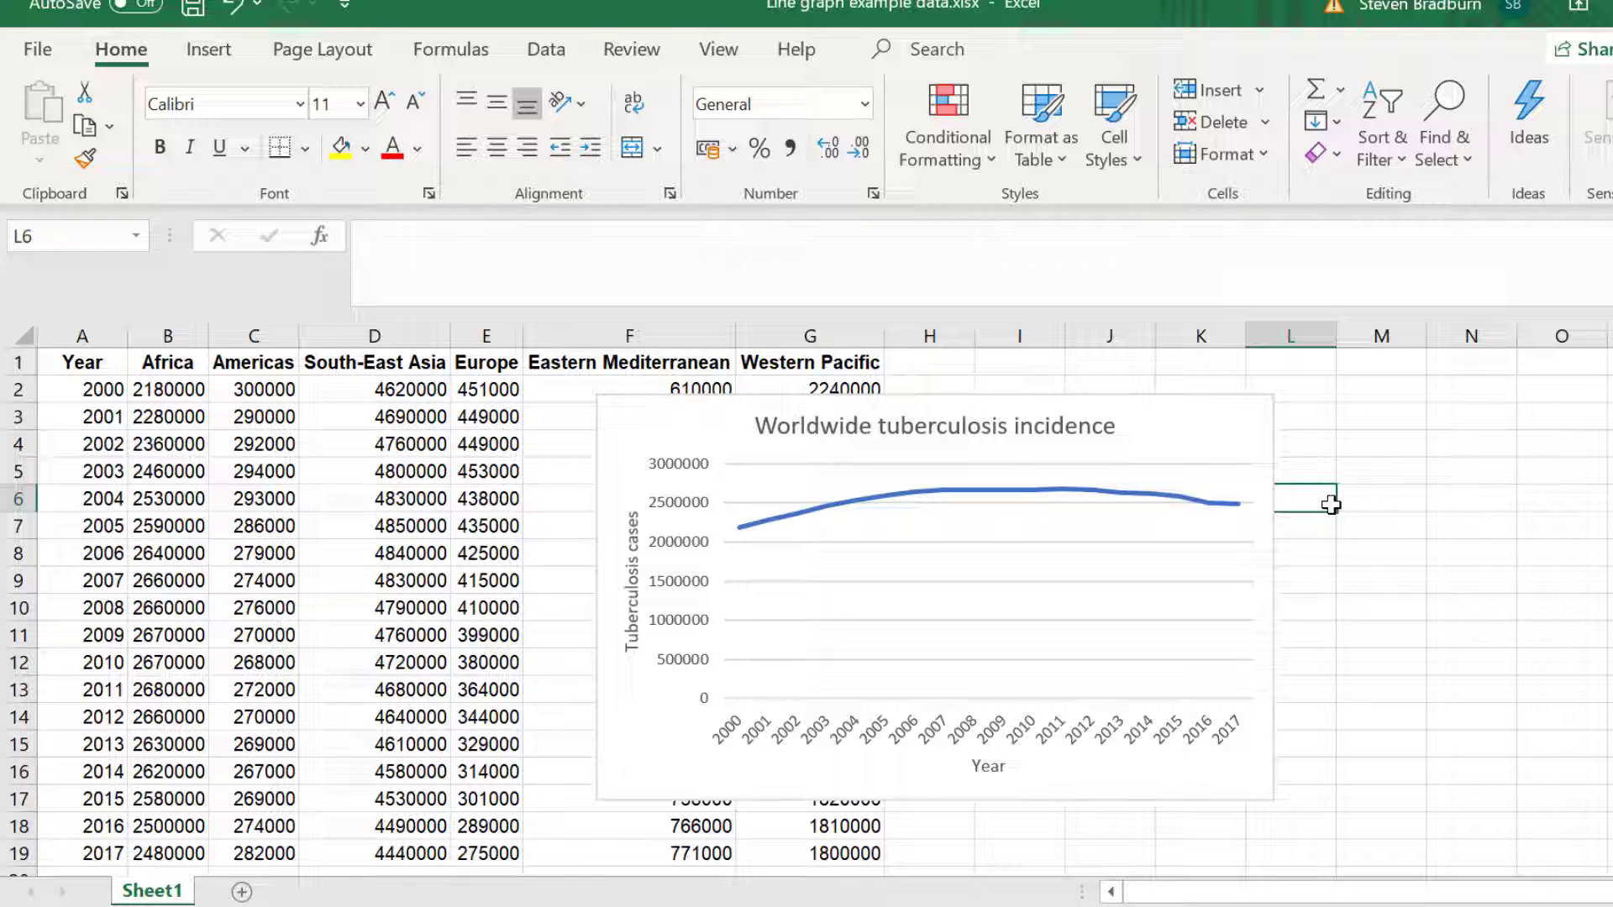
Add a new chart series using the Americas values in C2:C19.
click(1100, 538)
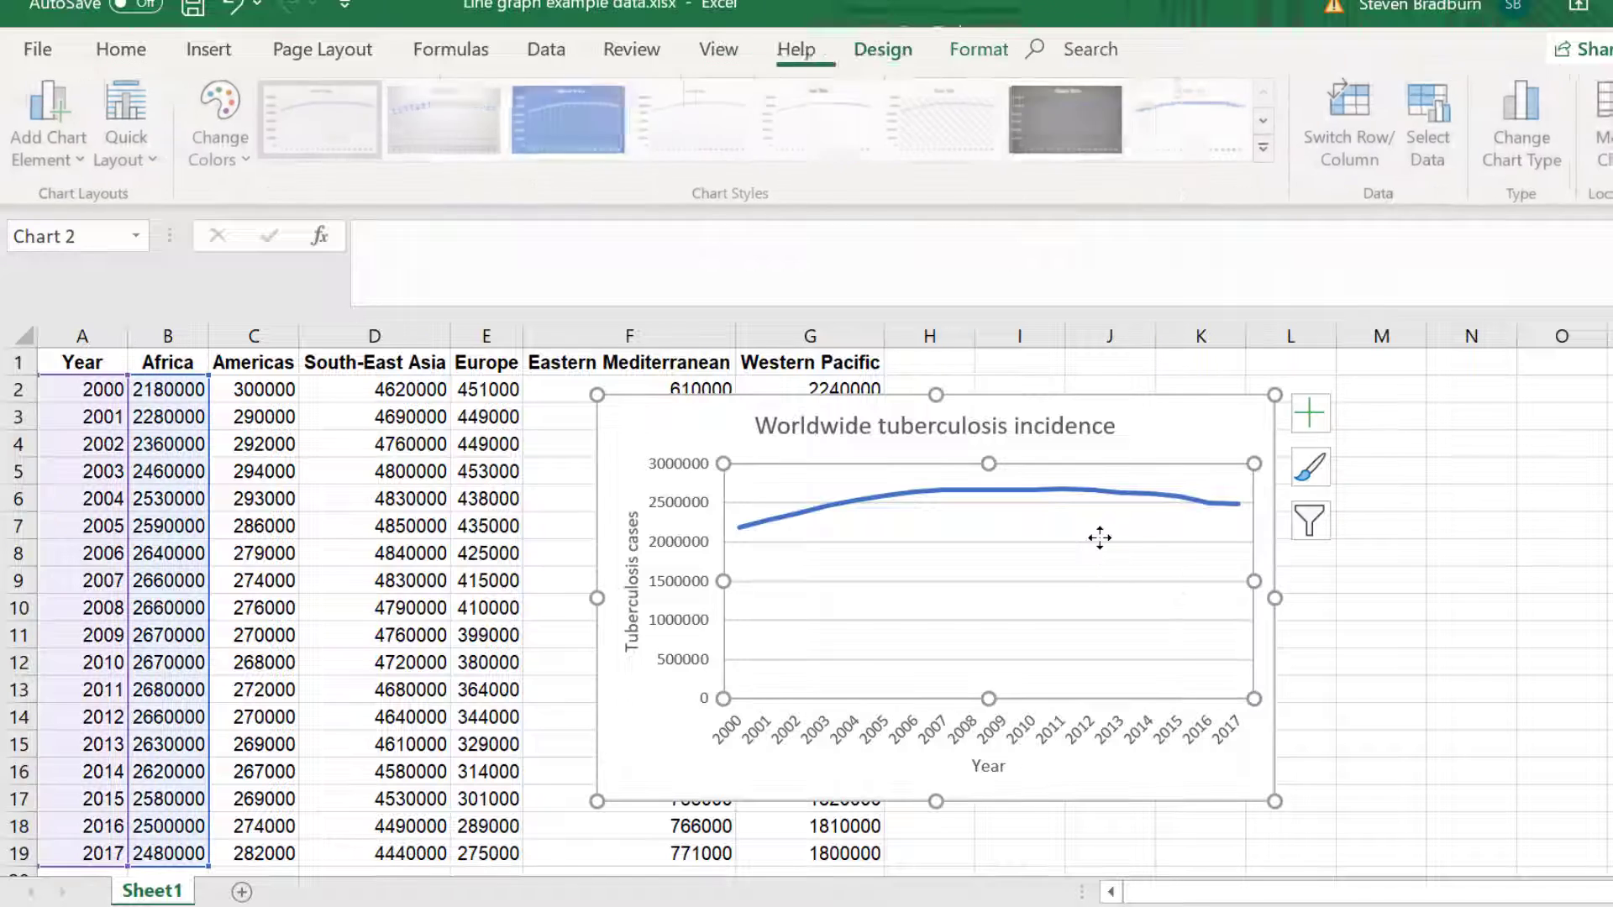
right_click(1100, 537)
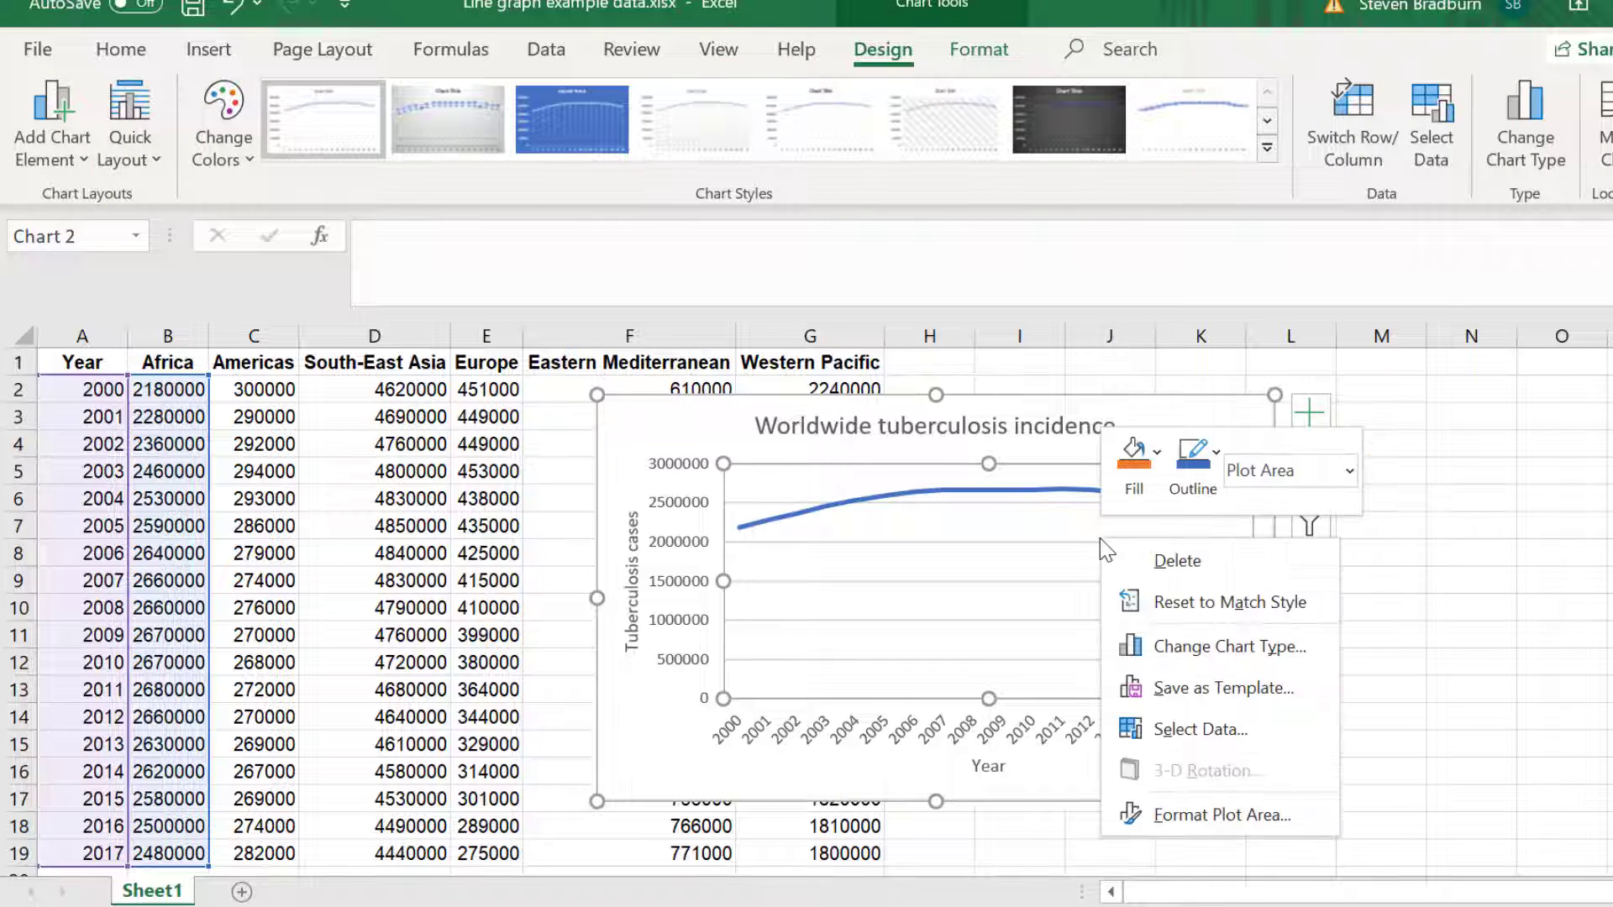
click(1196, 729)
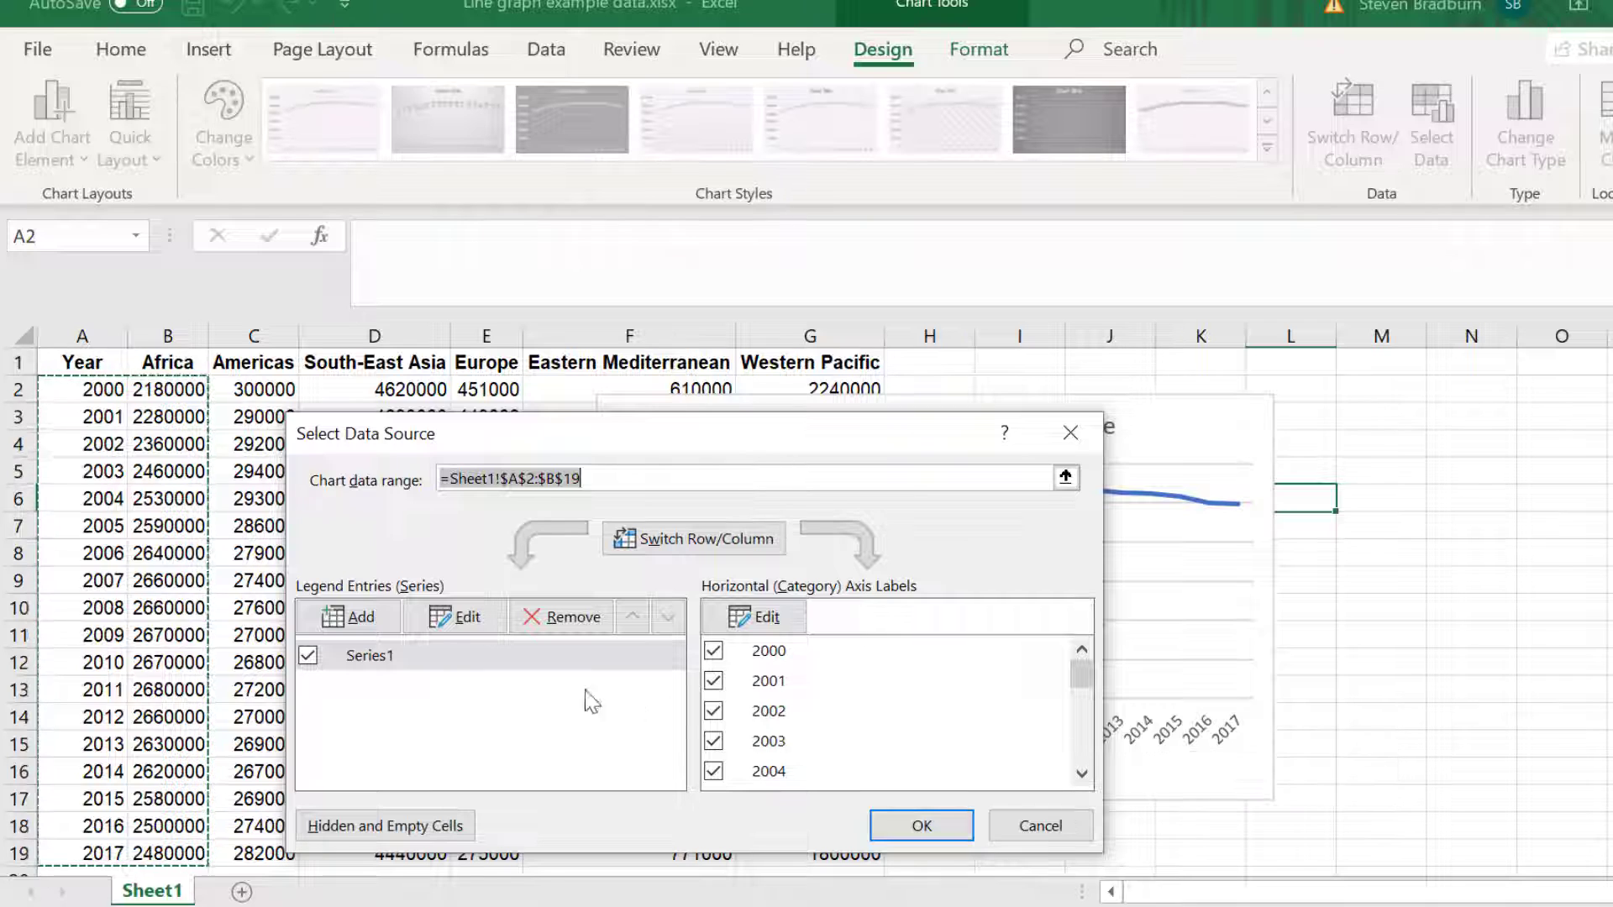
click(386, 622)
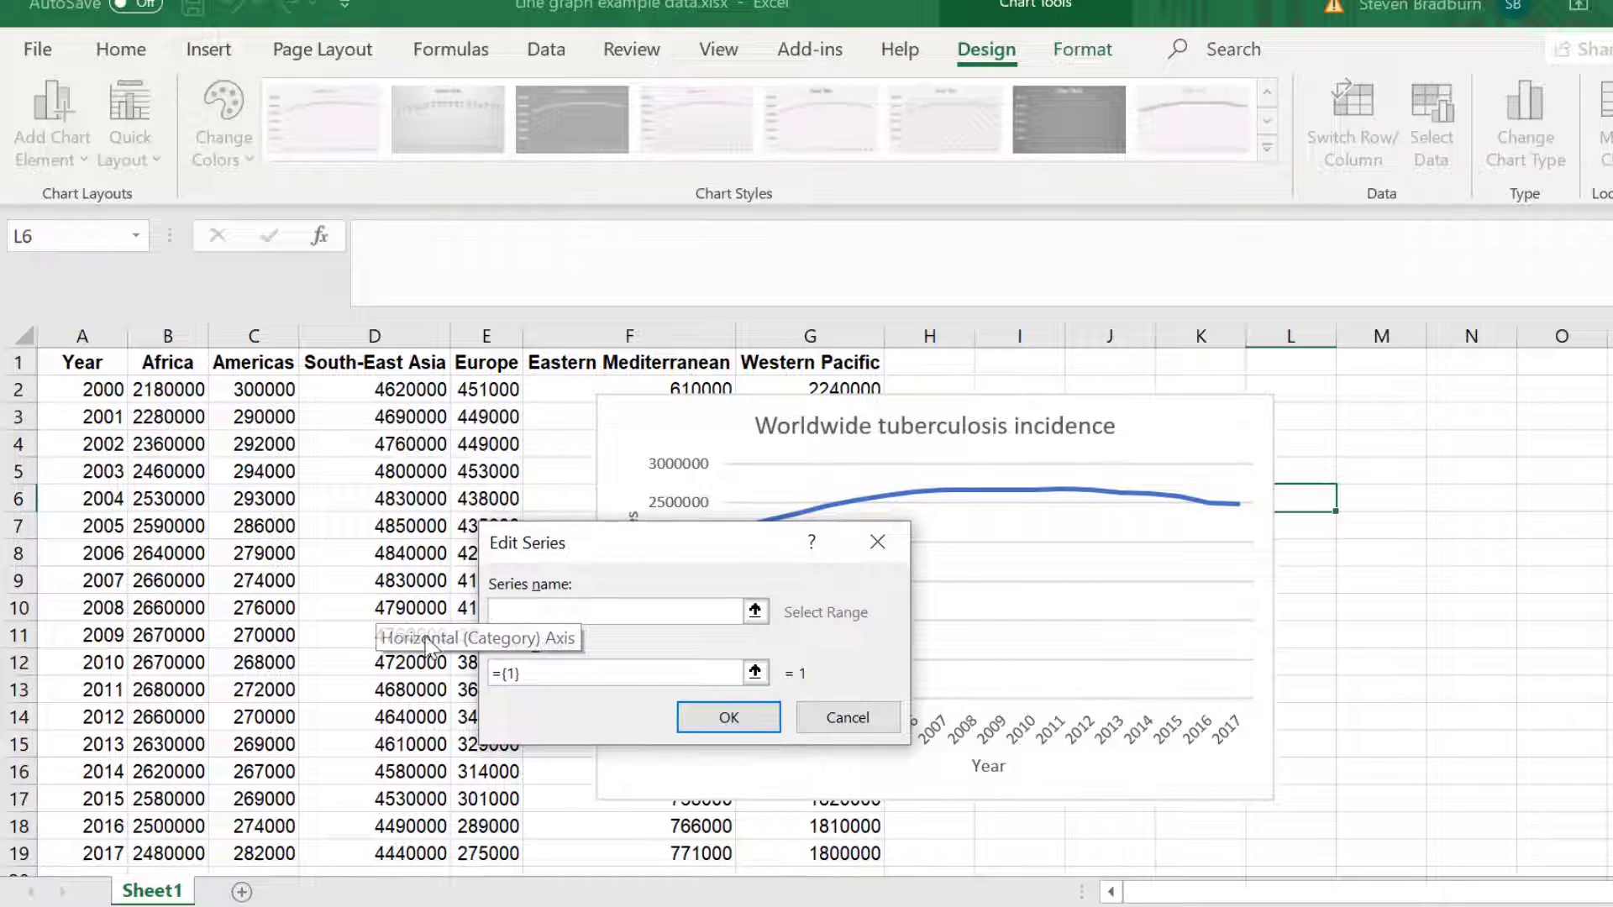
click(756, 673)
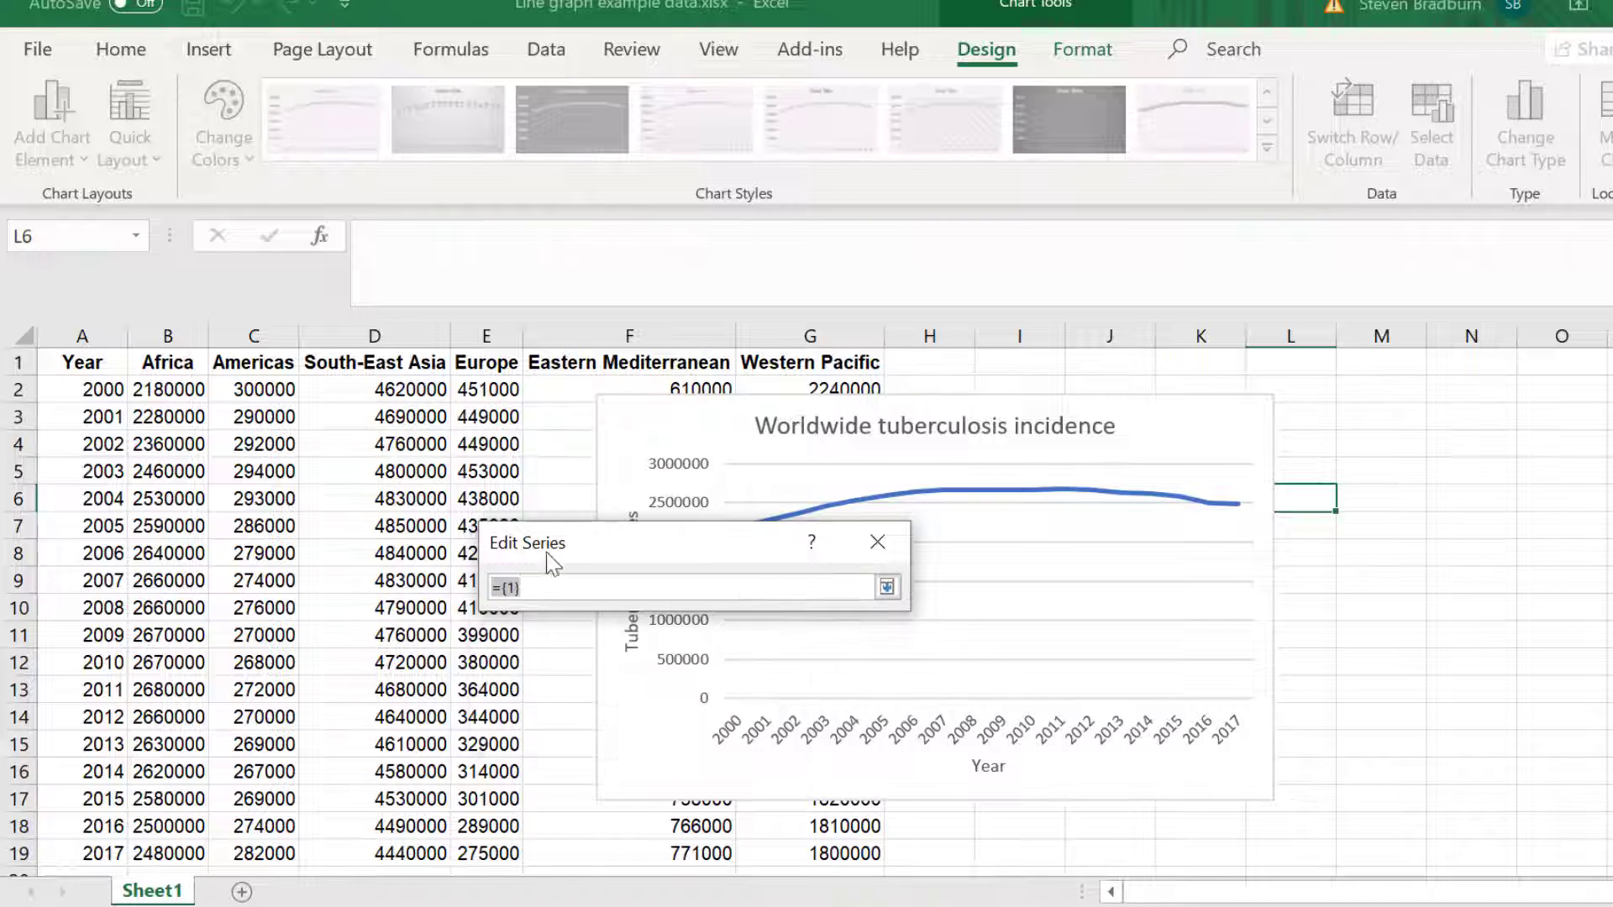
drag(276, 391, 277, 845)
key(Return)
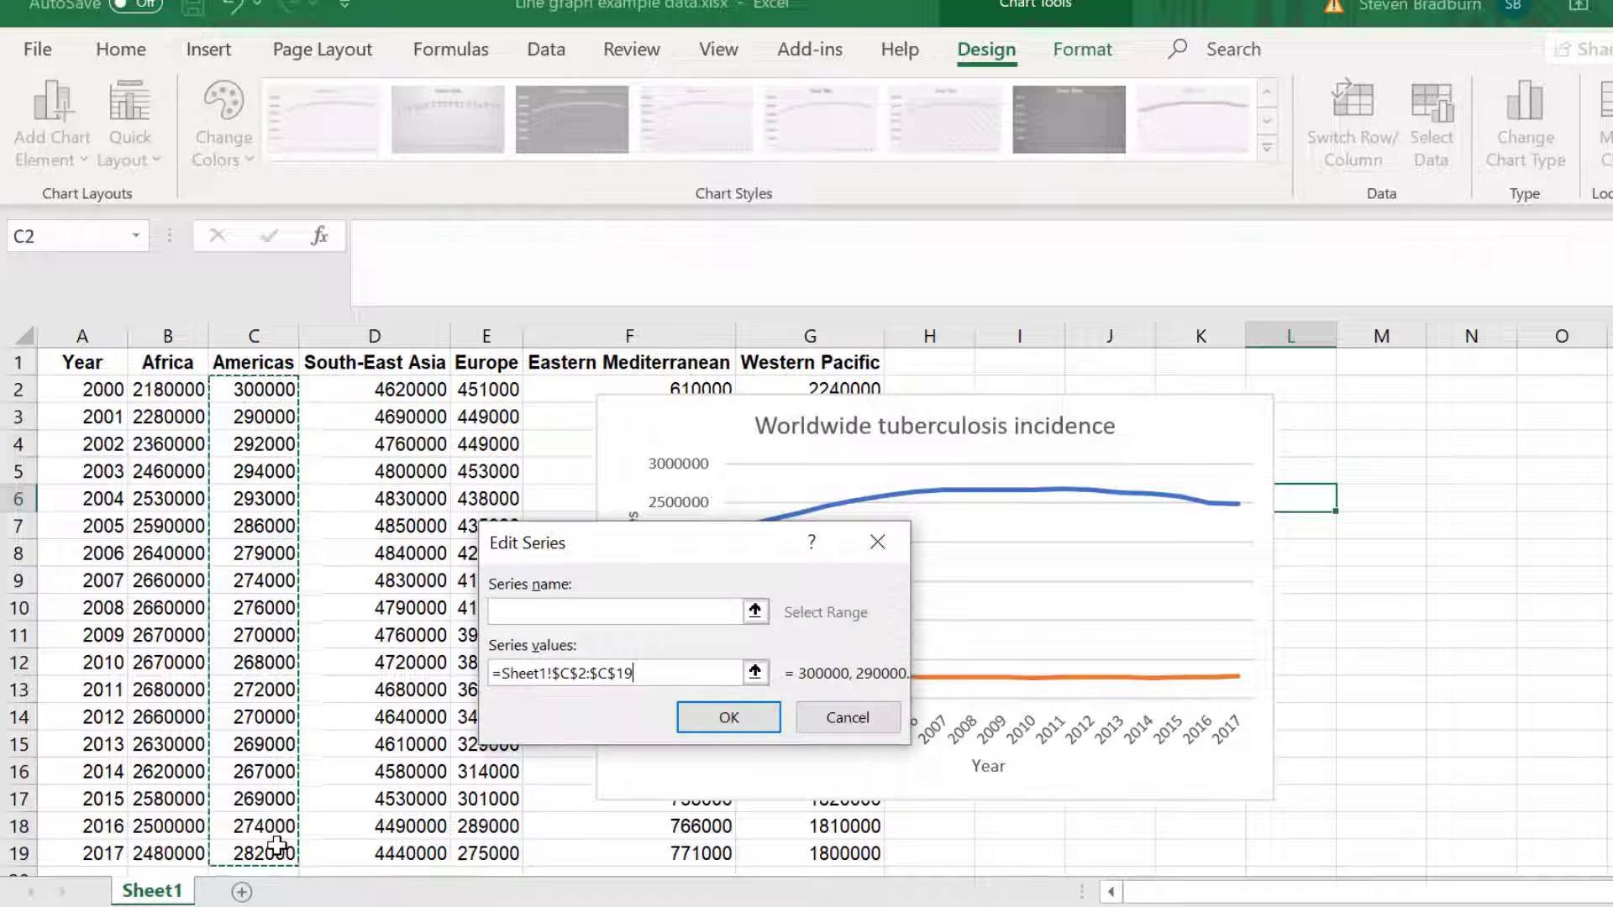
click(725, 727)
click(884, 825)
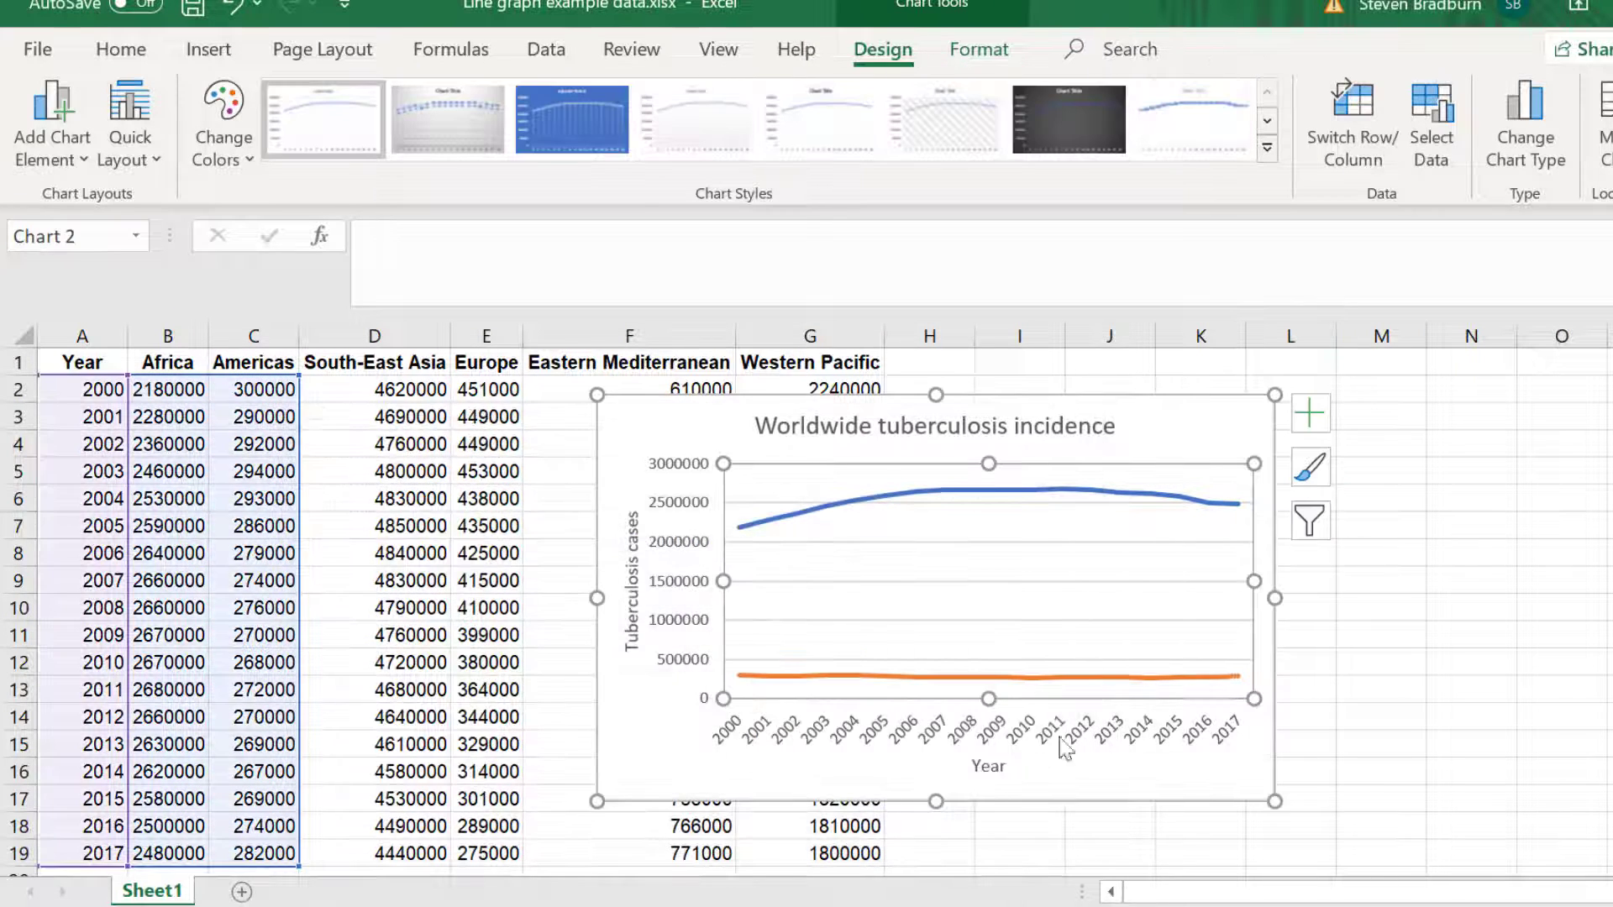
click(1327, 687)
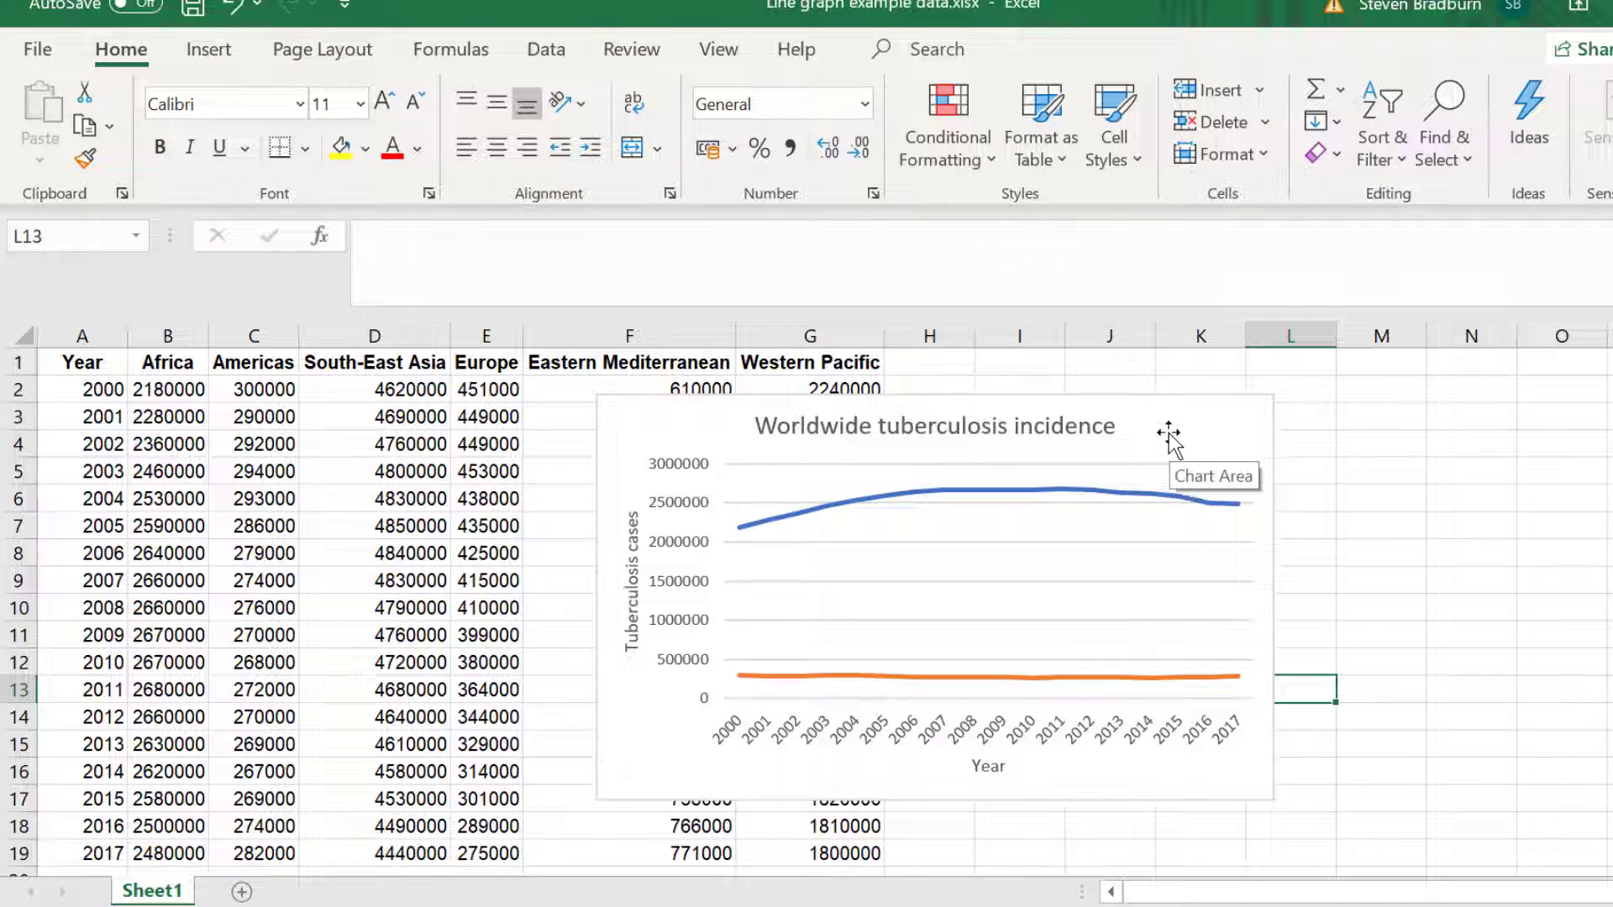
Move the chart right of the table and stretch its data range out to column G.
drag(1170, 435, 1502, 443)
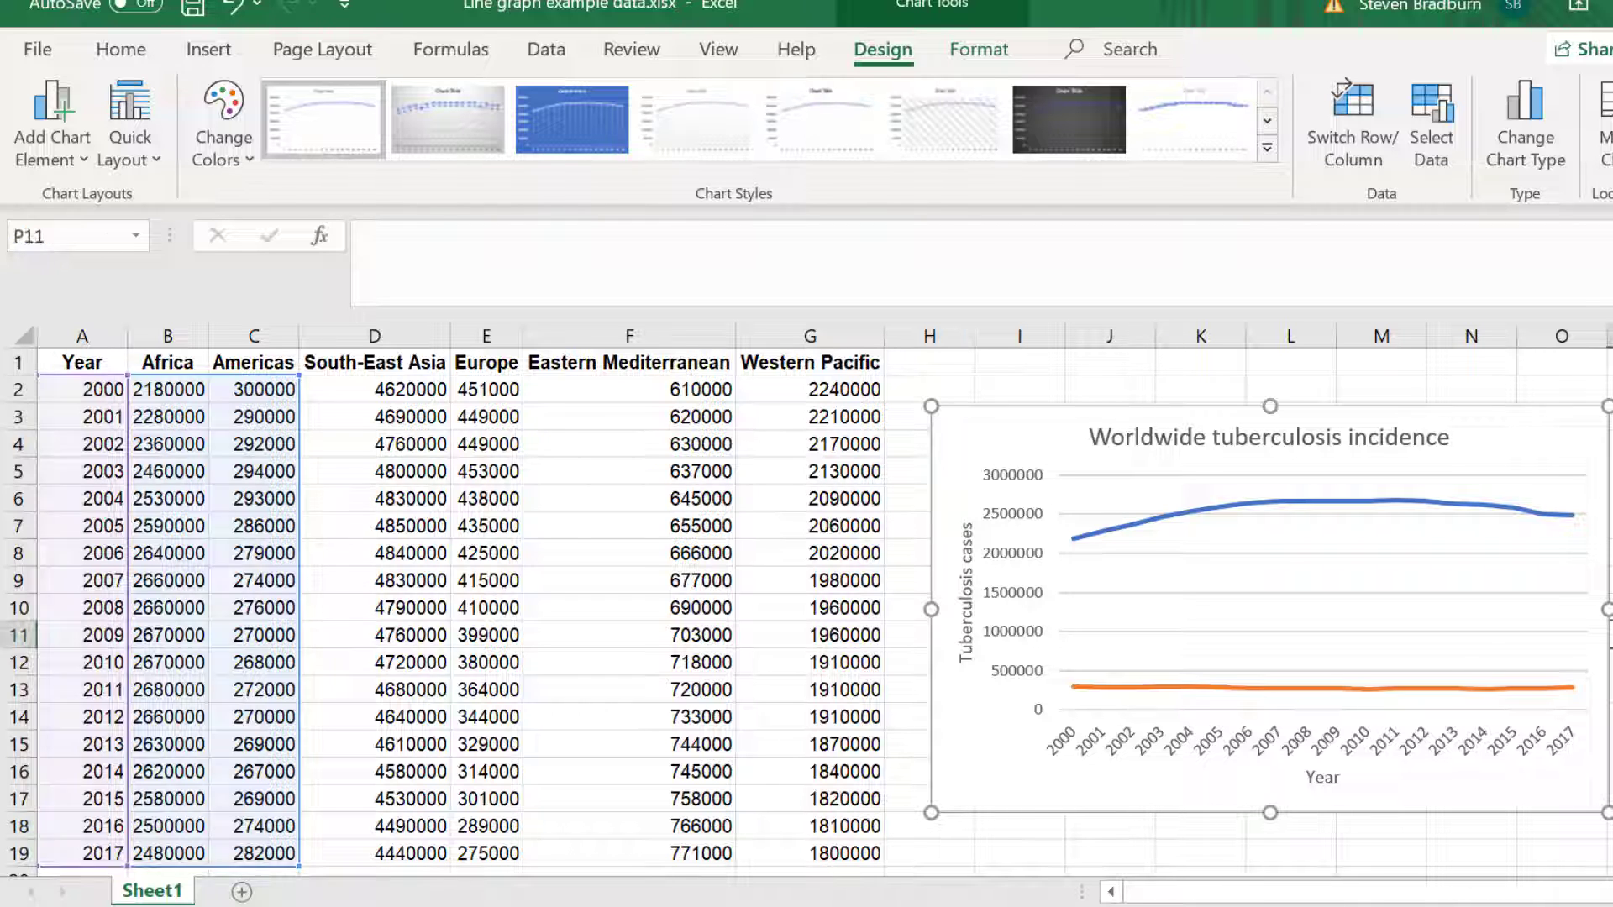
key(Escape)
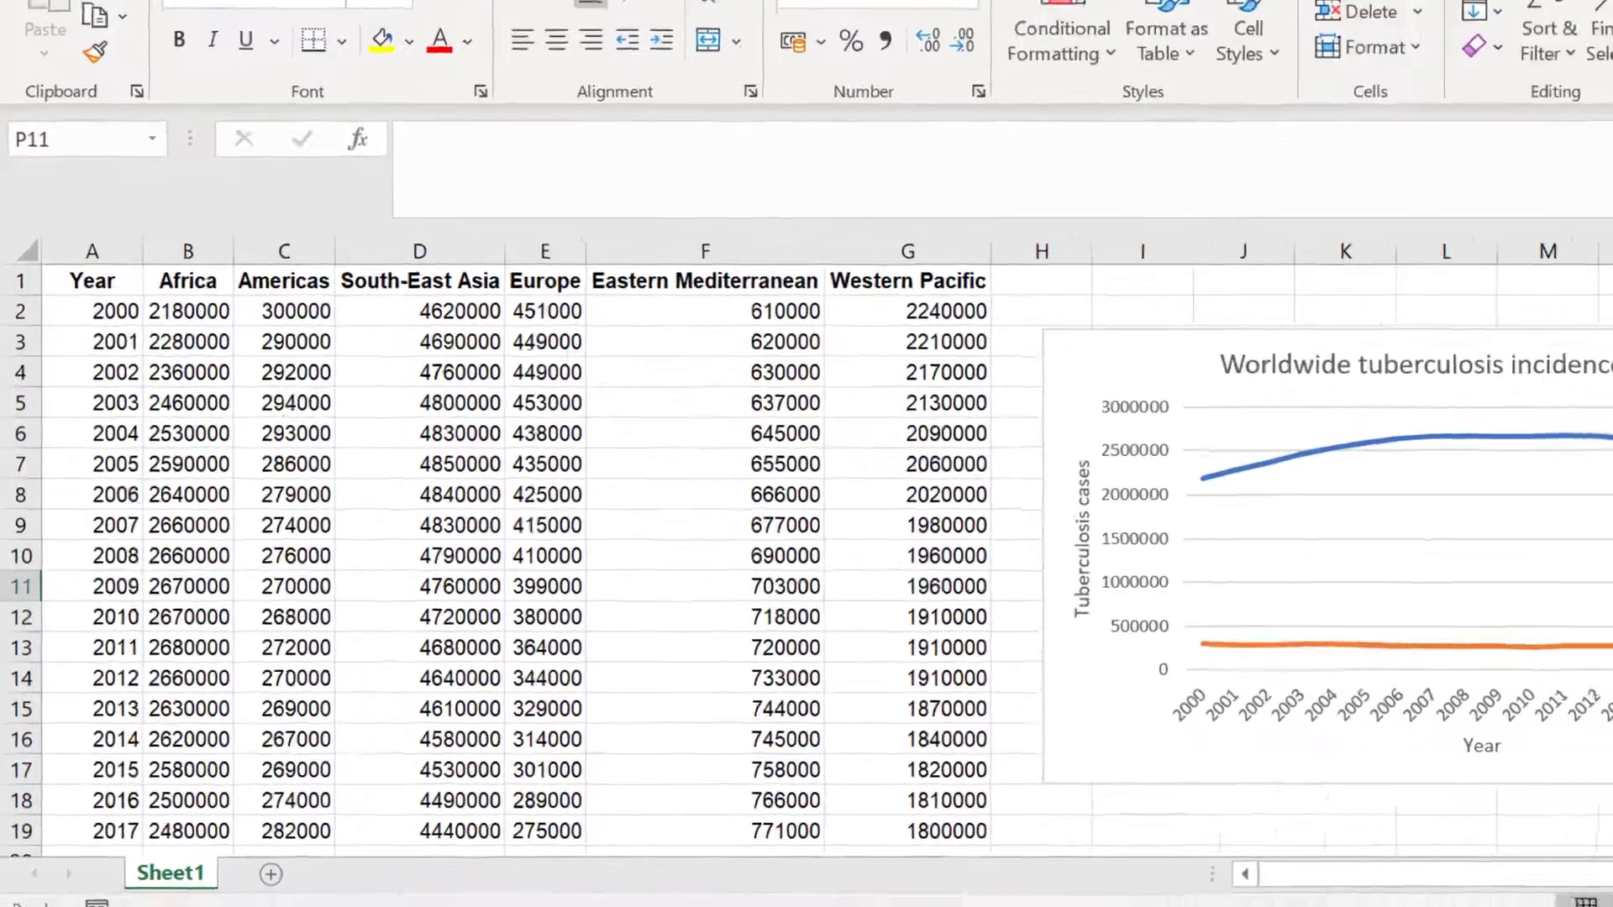
click(1556, 808)
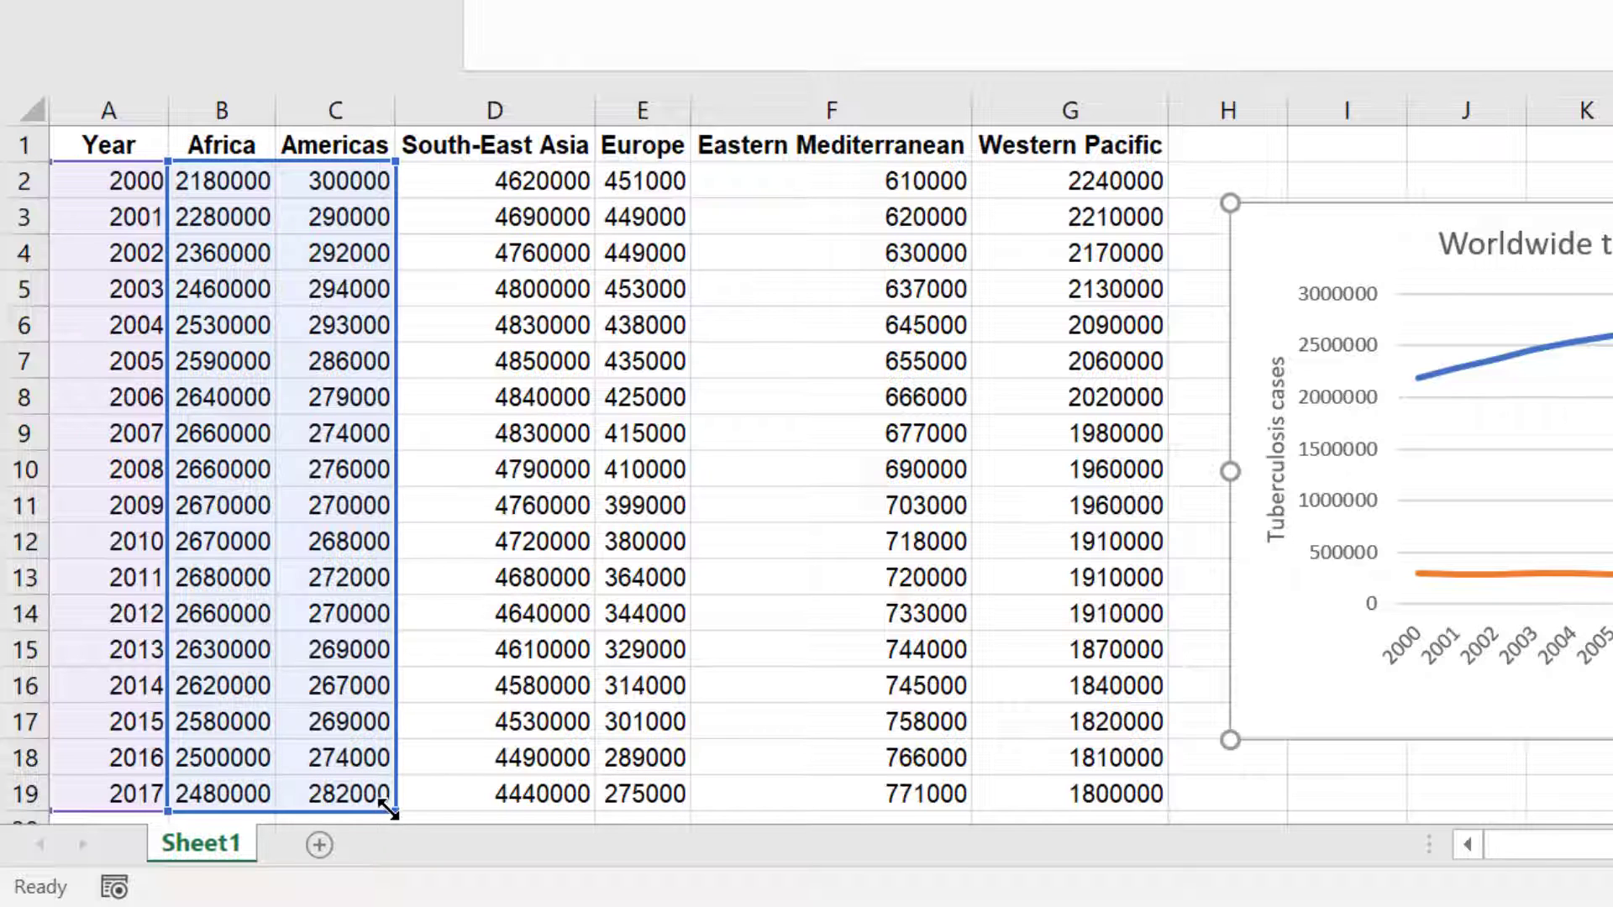
drag(389, 812, 1084, 795)
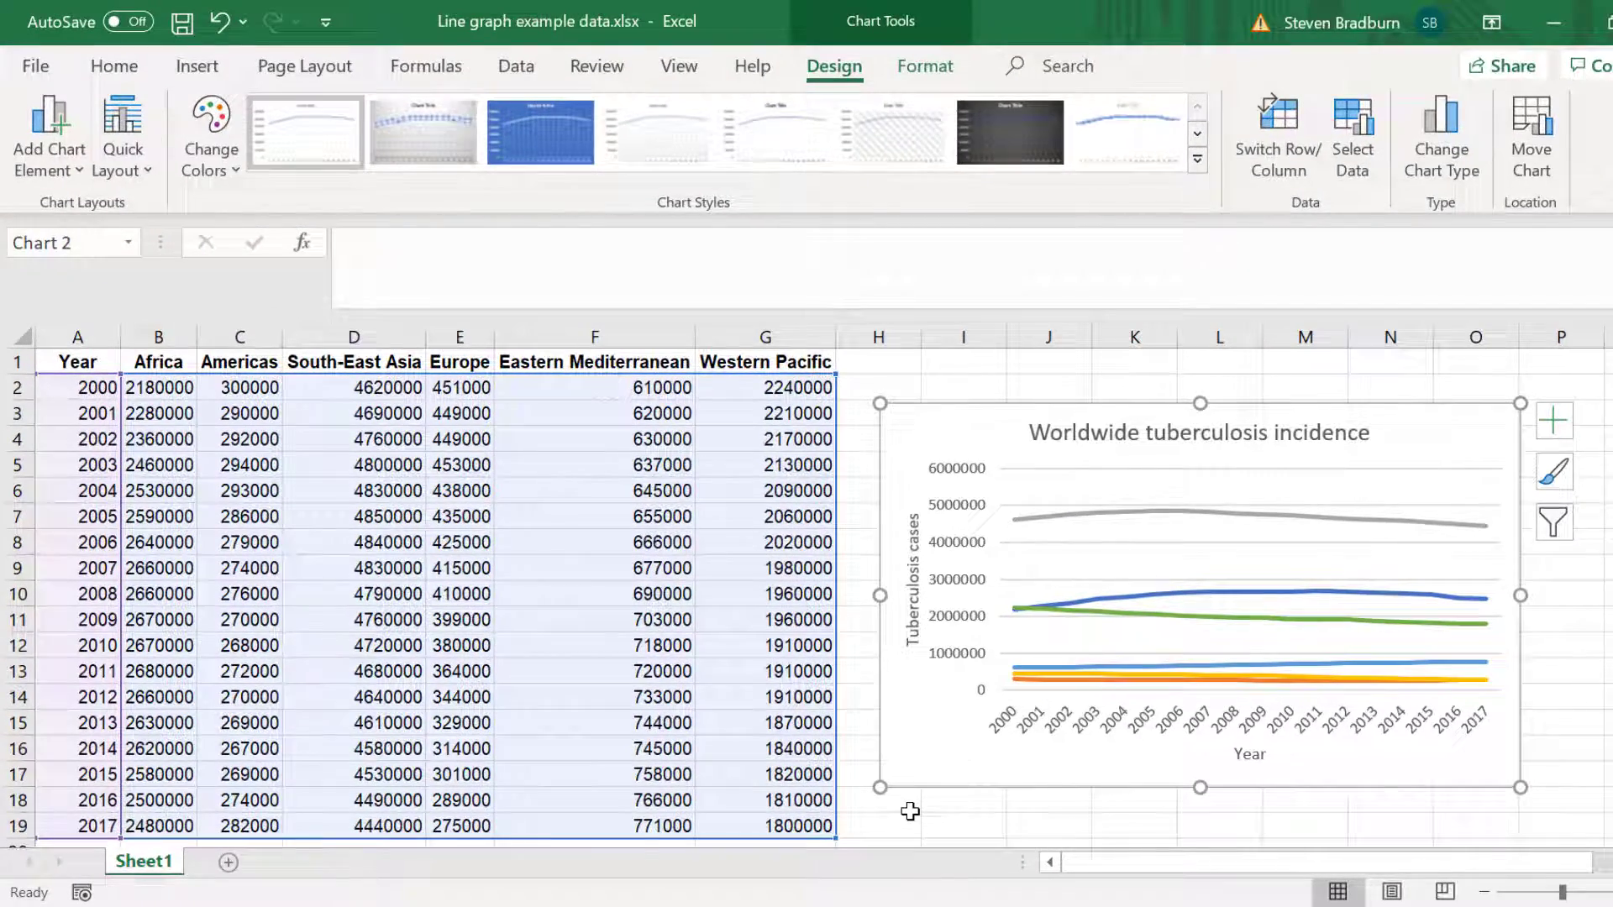
click(909, 810)
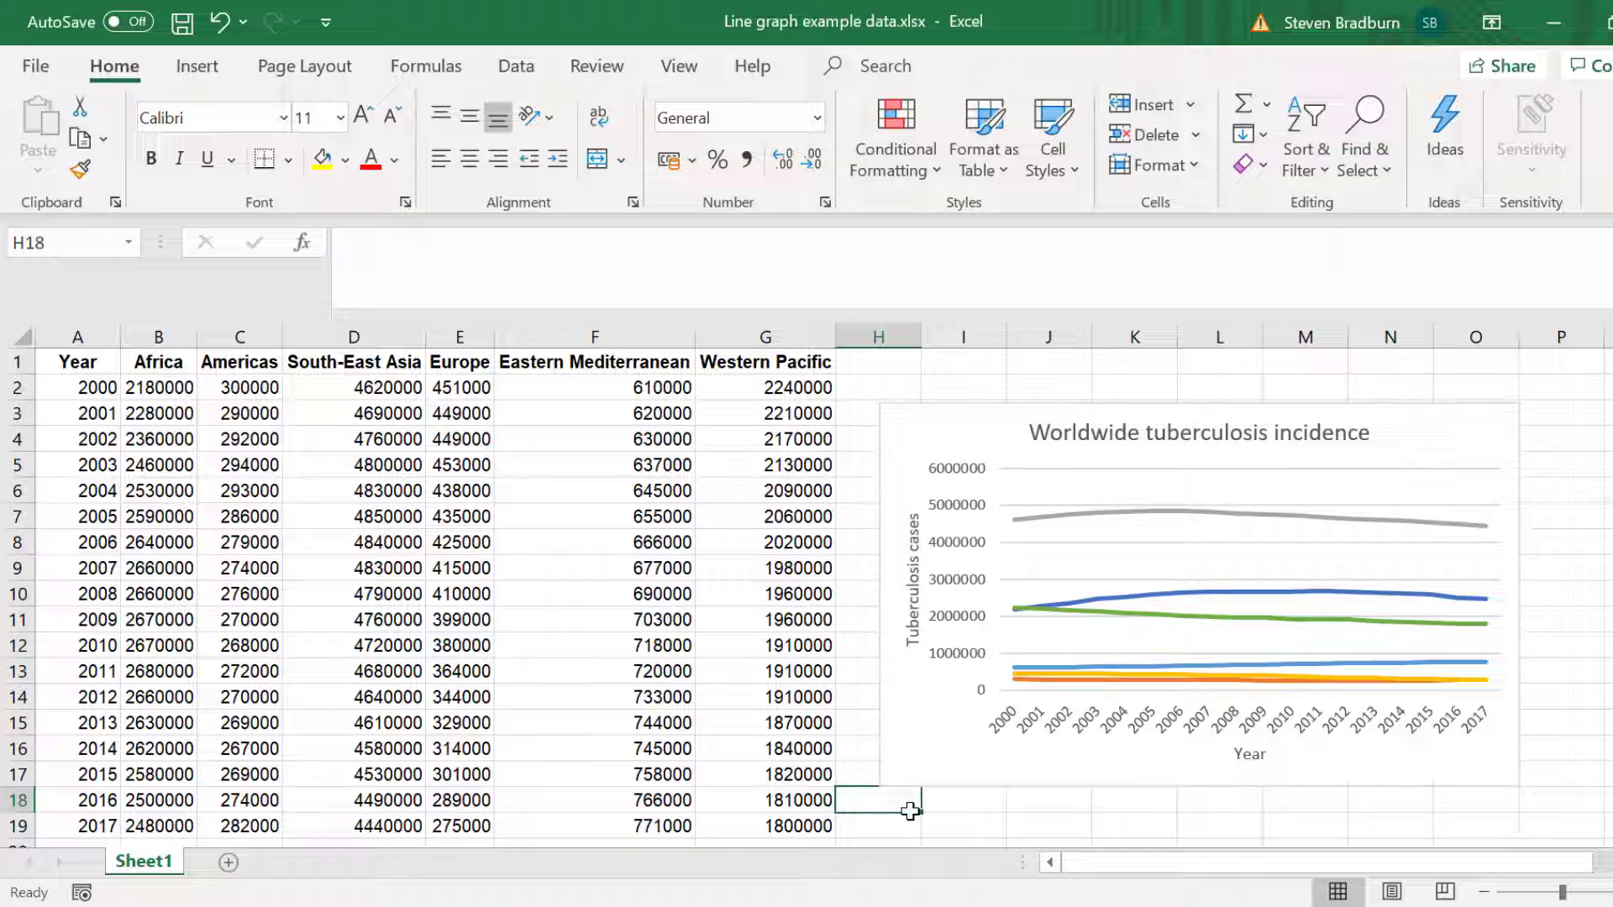
Turn on the chart legend on the right, listing Series1 through Series6.
click(941, 765)
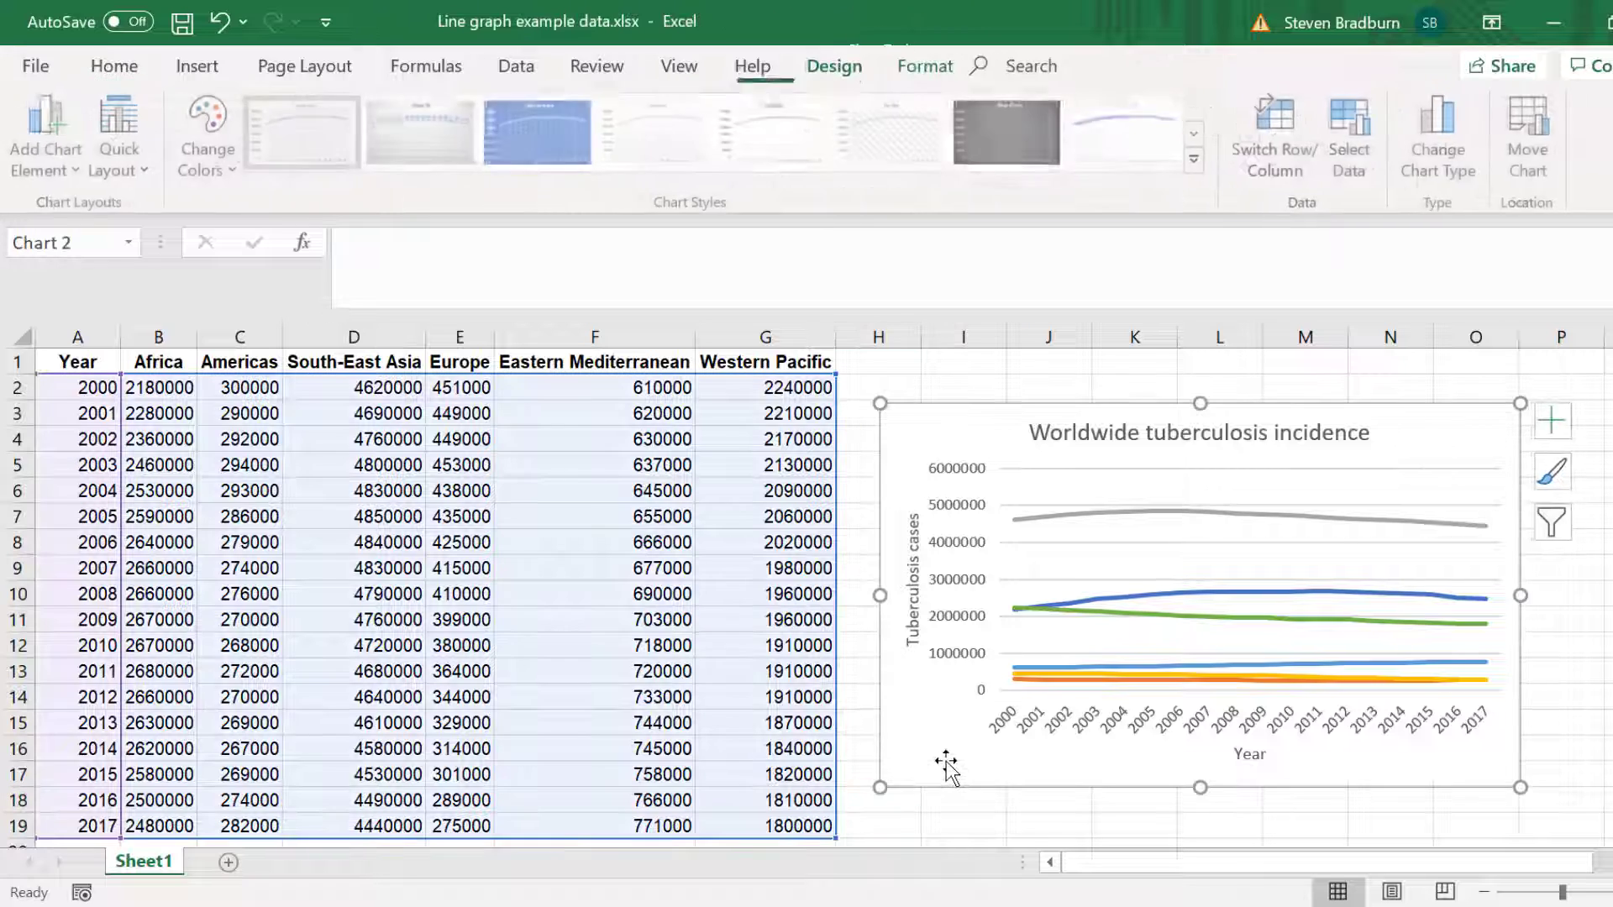
click(1555, 424)
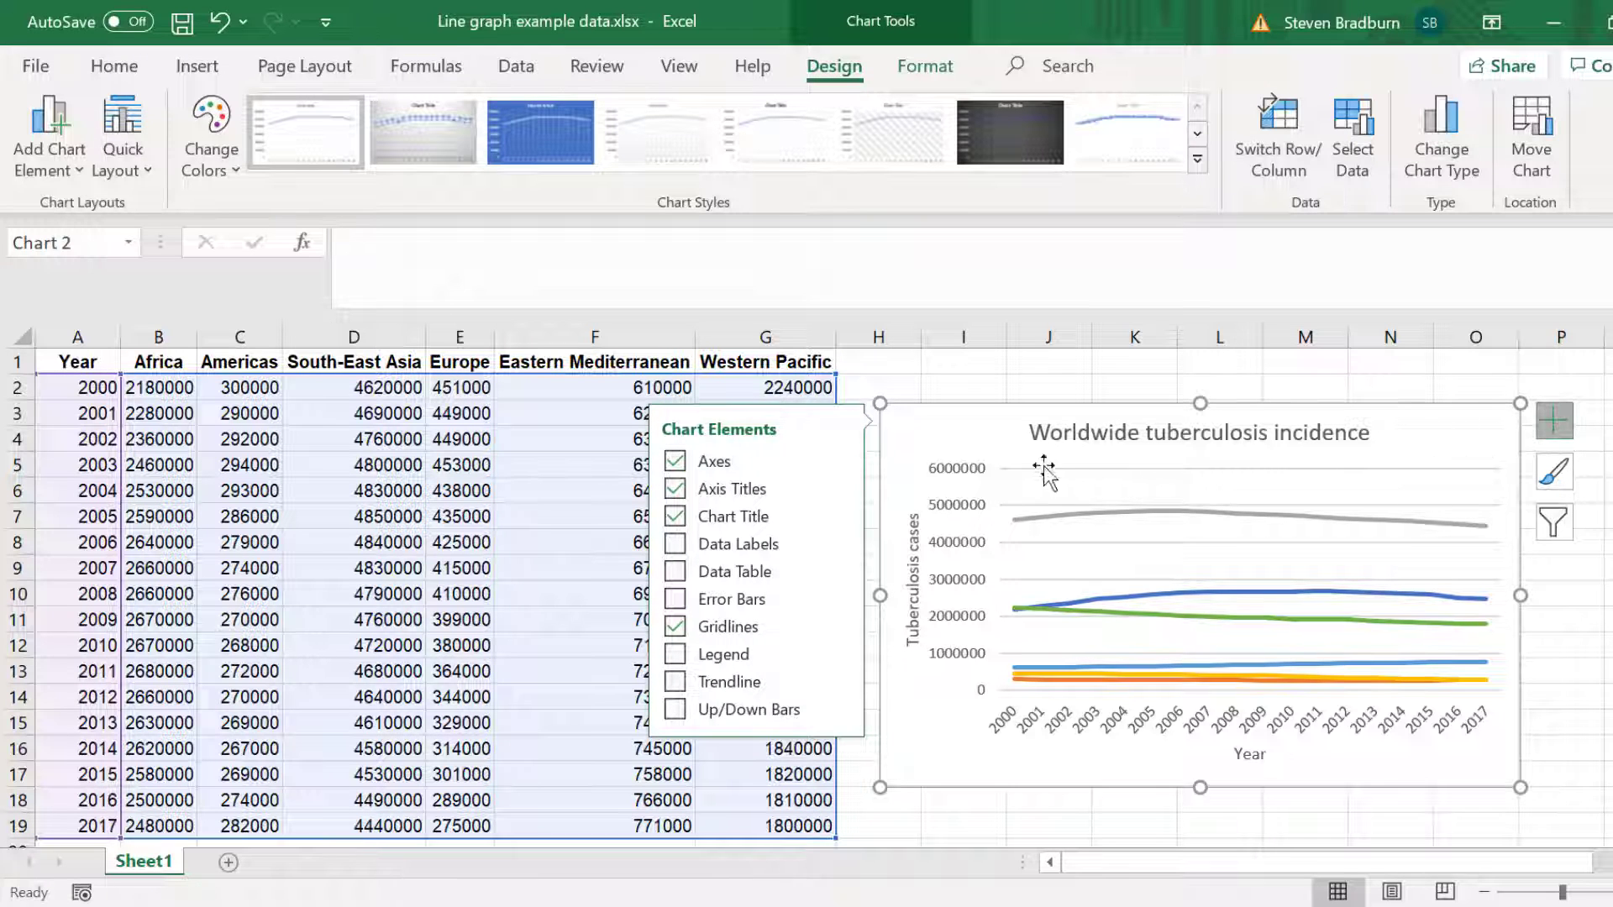
click(722, 654)
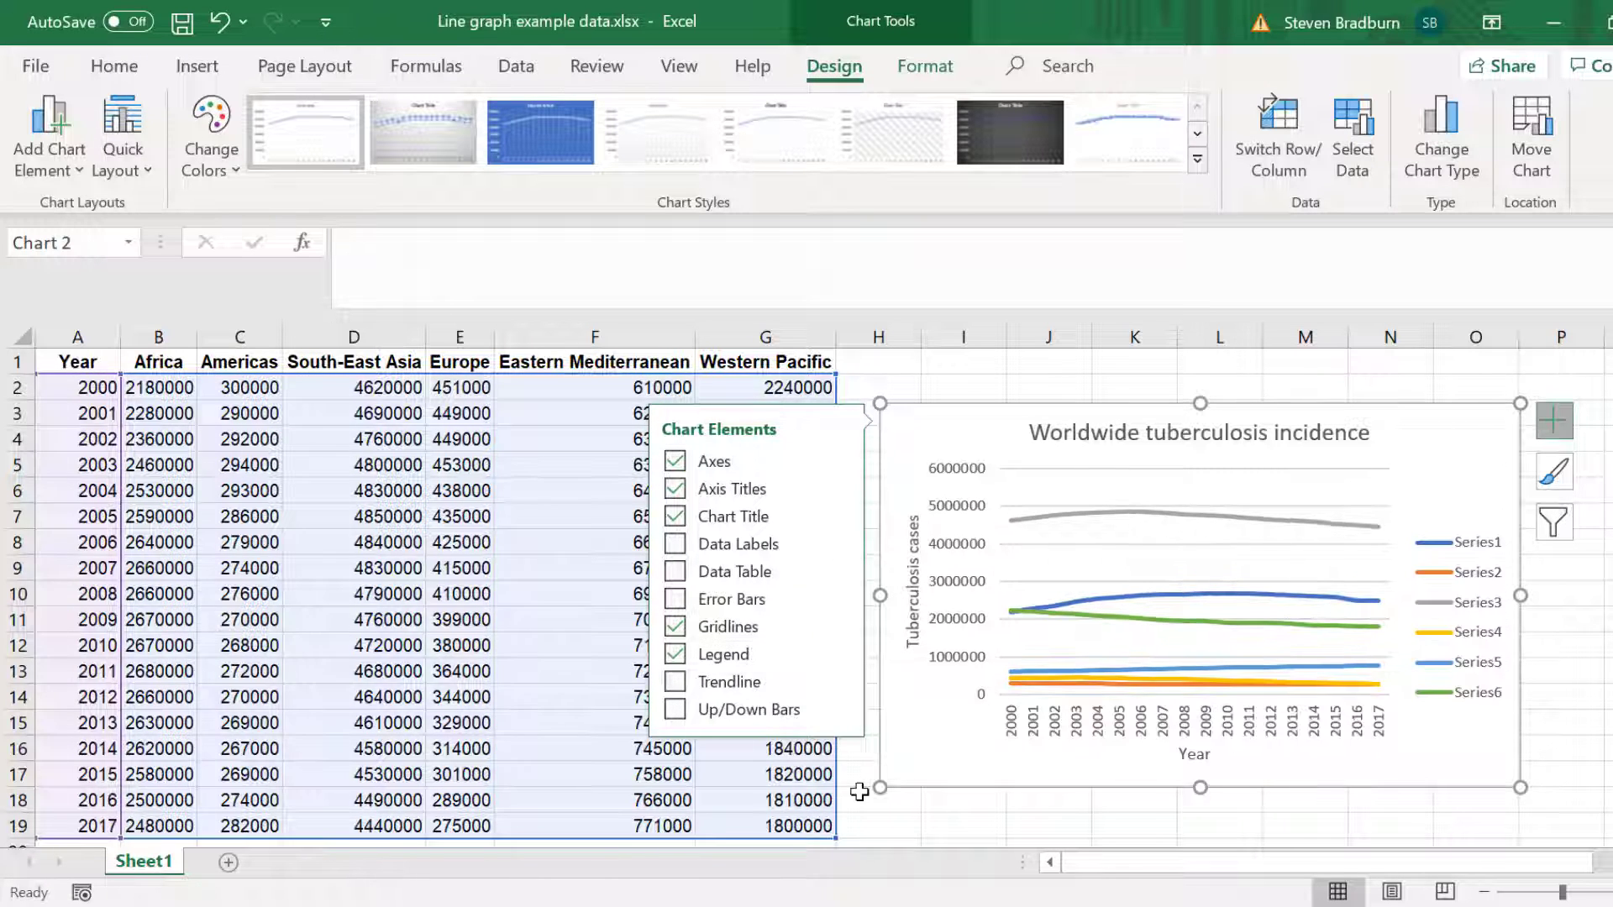
click(79, 162)
mouse_move(80, 483)
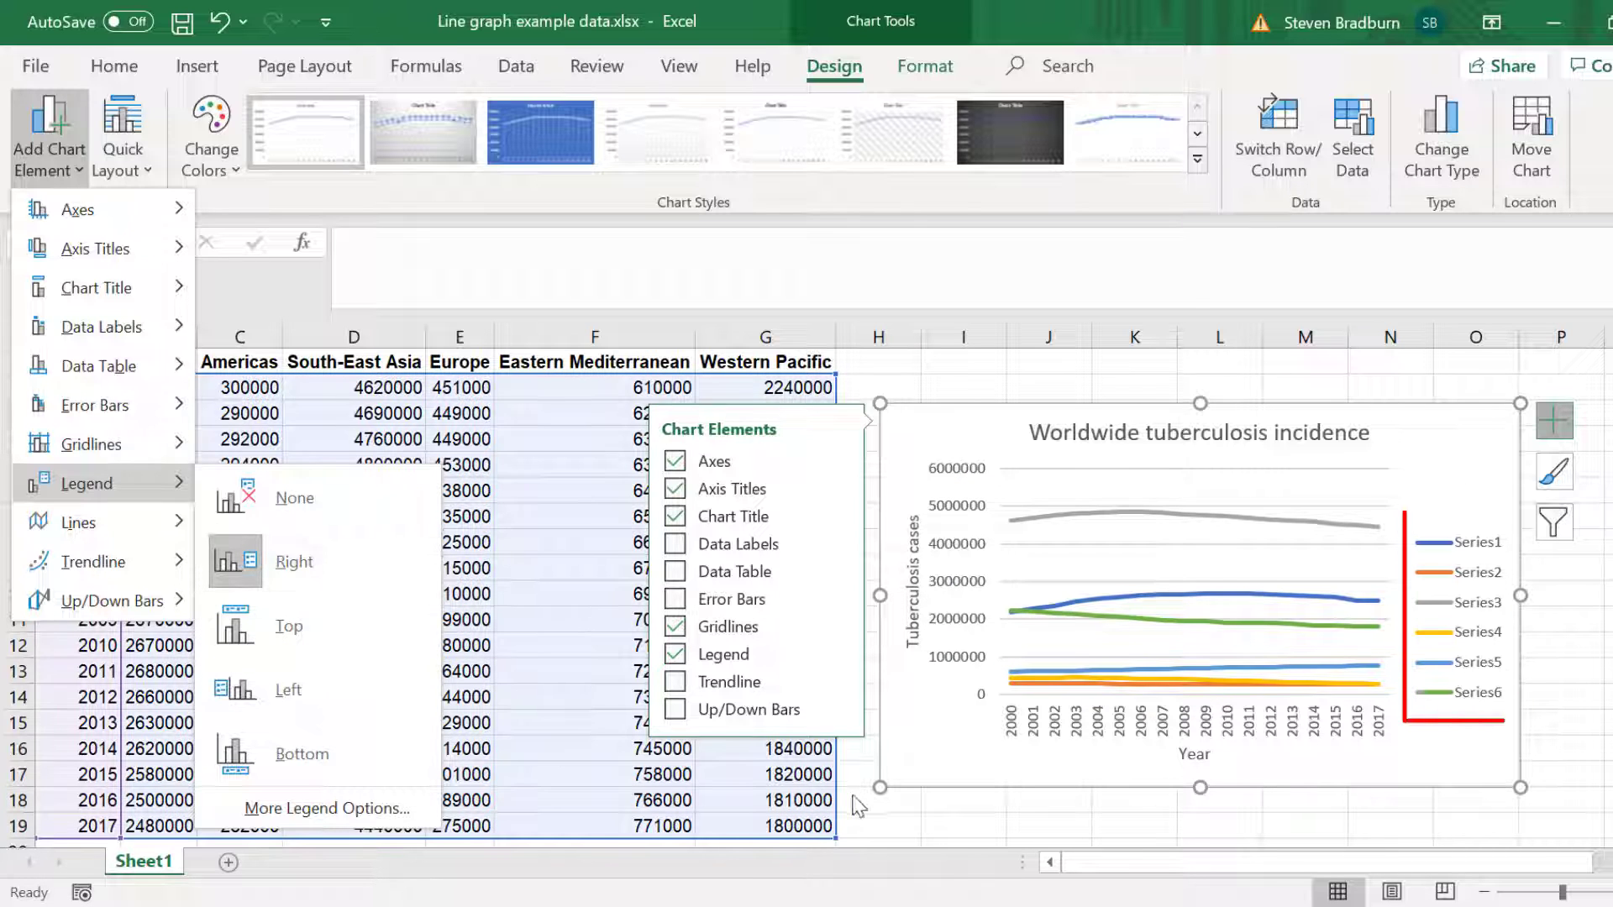
click(872, 812)
click(868, 807)
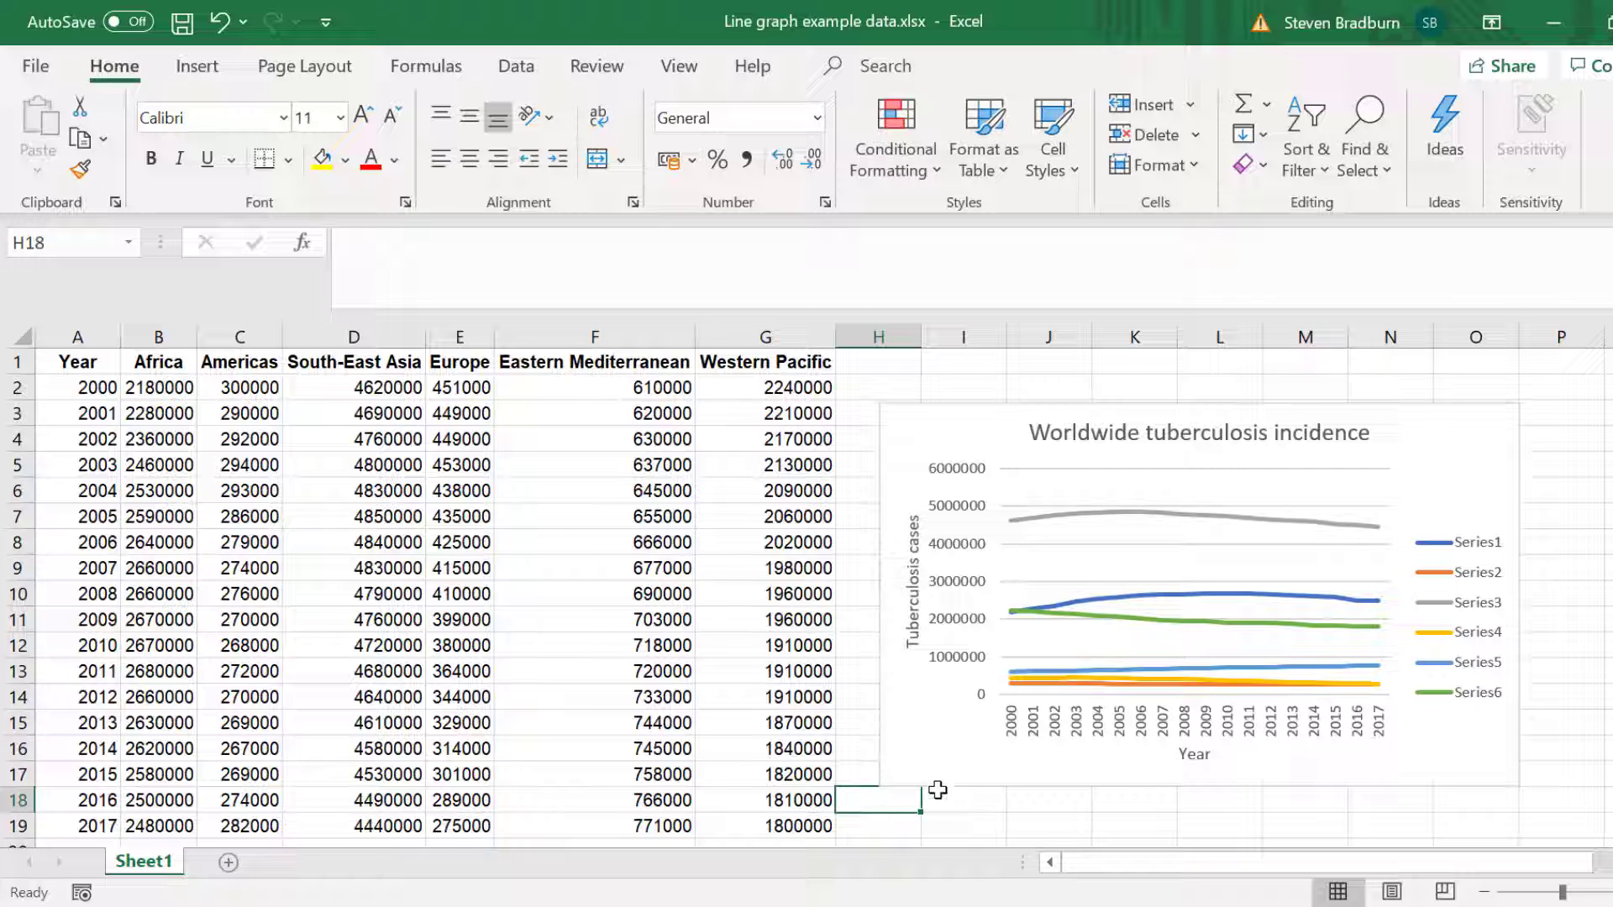
click(1434, 729)
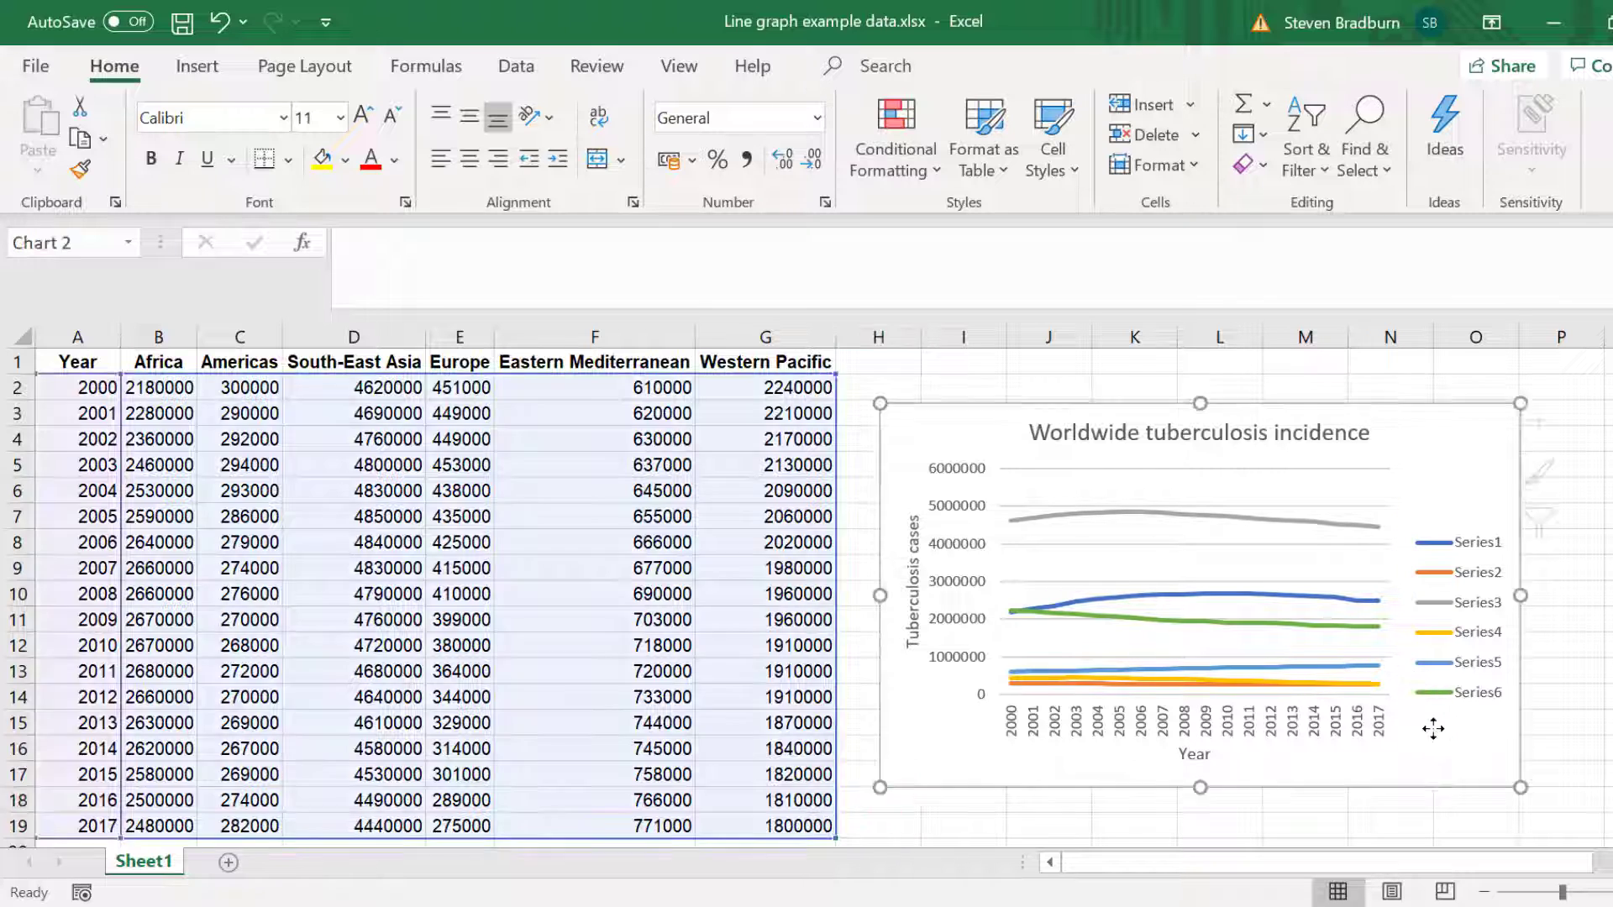
Rename the chart series by region in Select Data, naming Series1 'Africa'.
right_click(1434, 728)
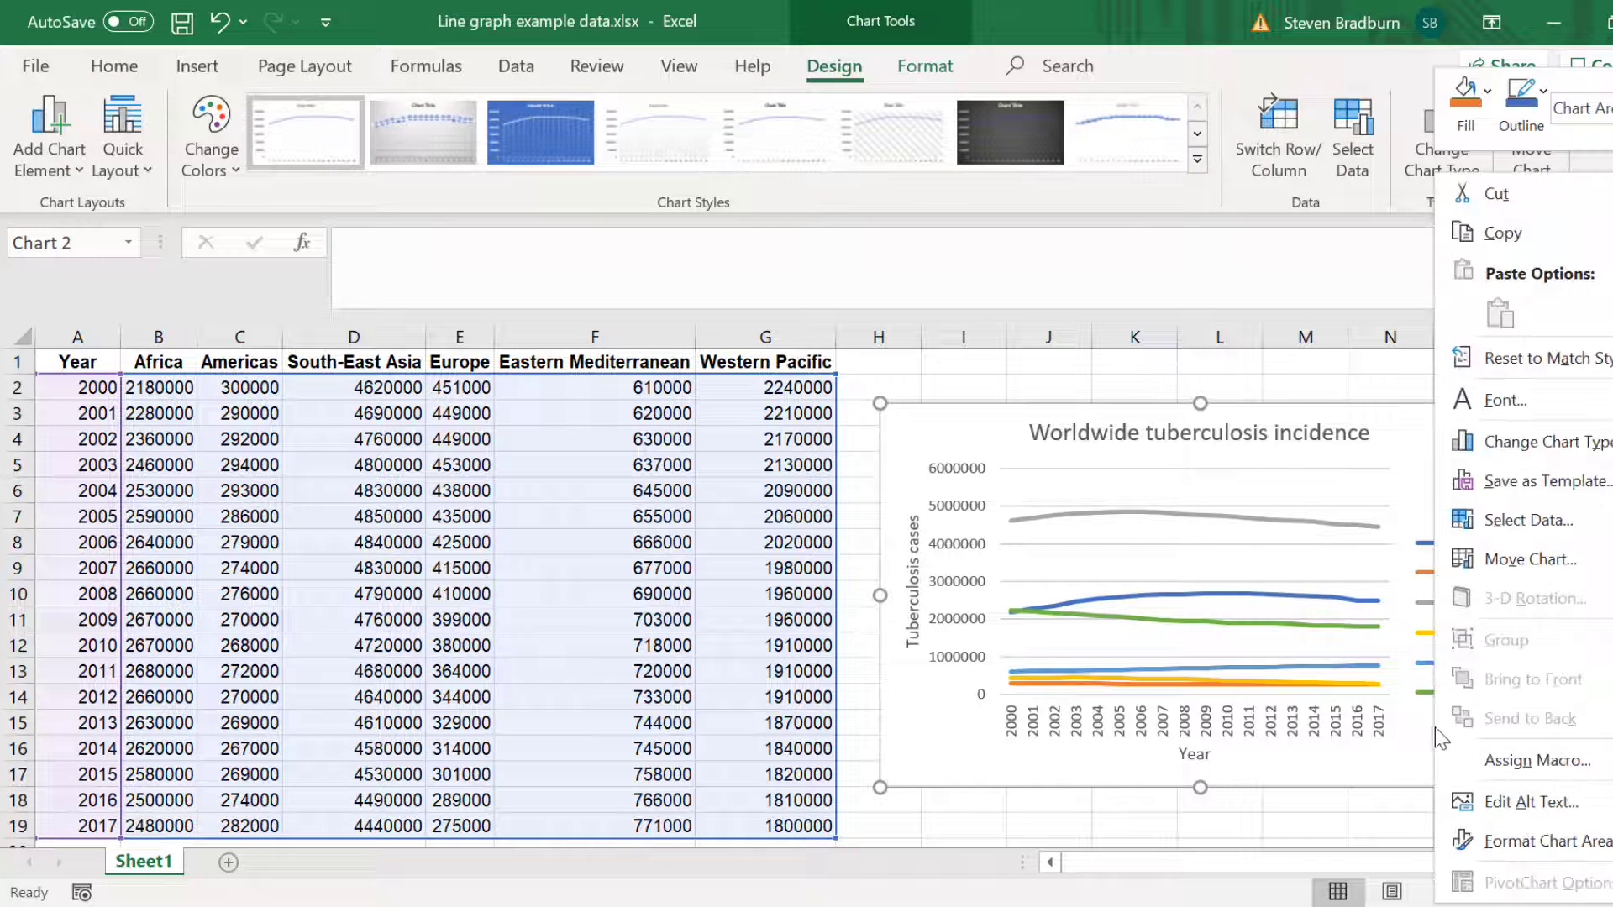
click(1553, 522)
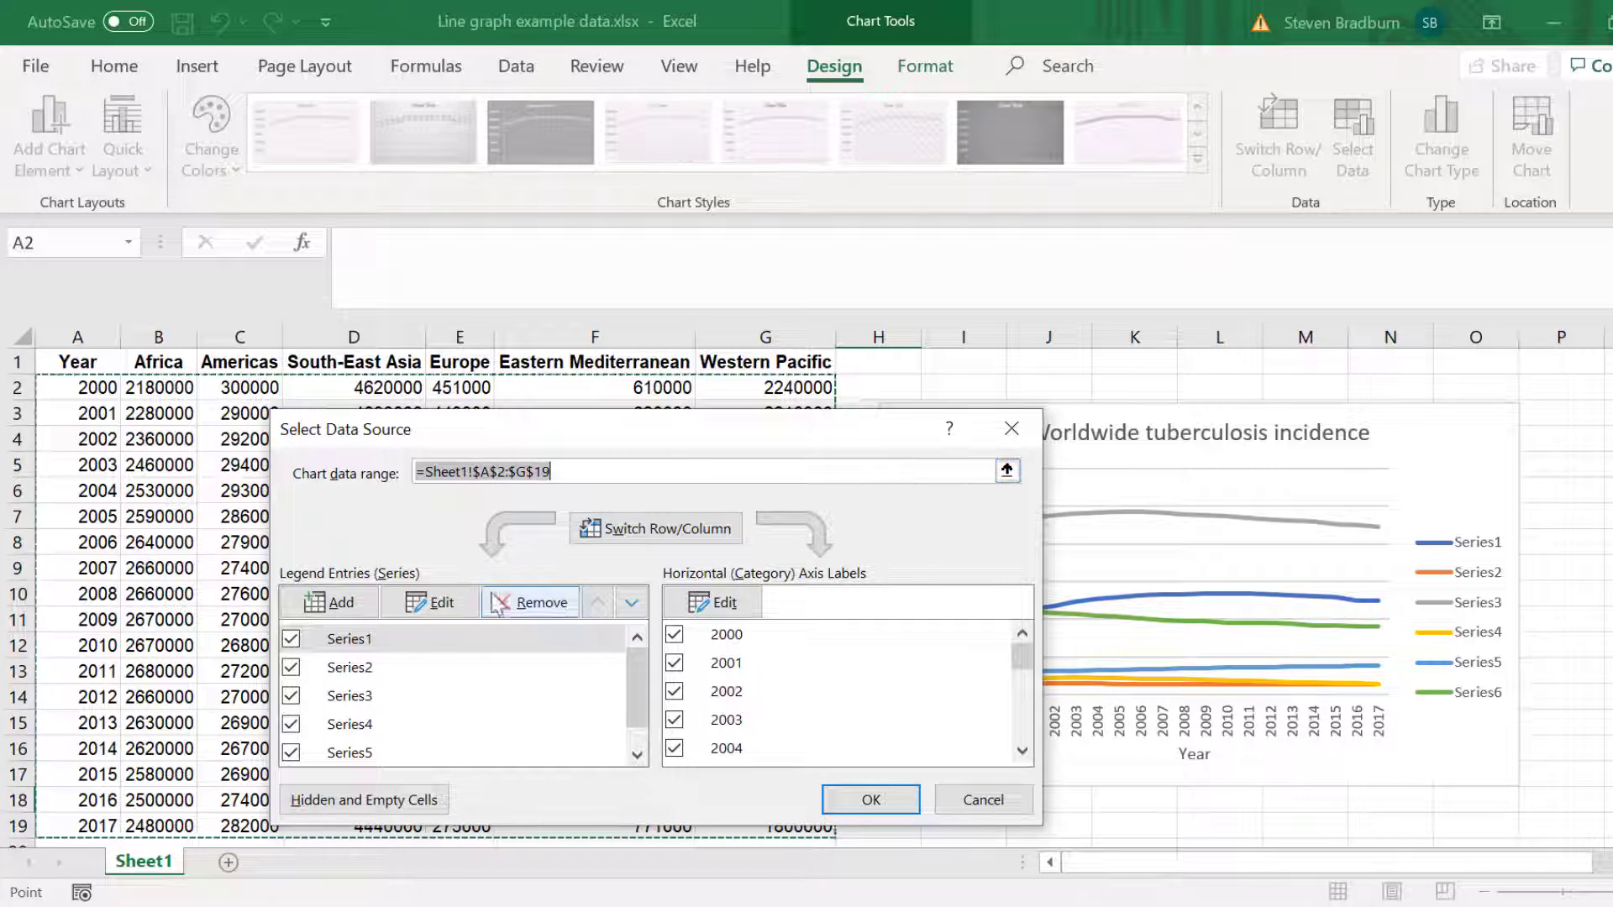
click(453, 602)
text(Africa)
click(672, 700)
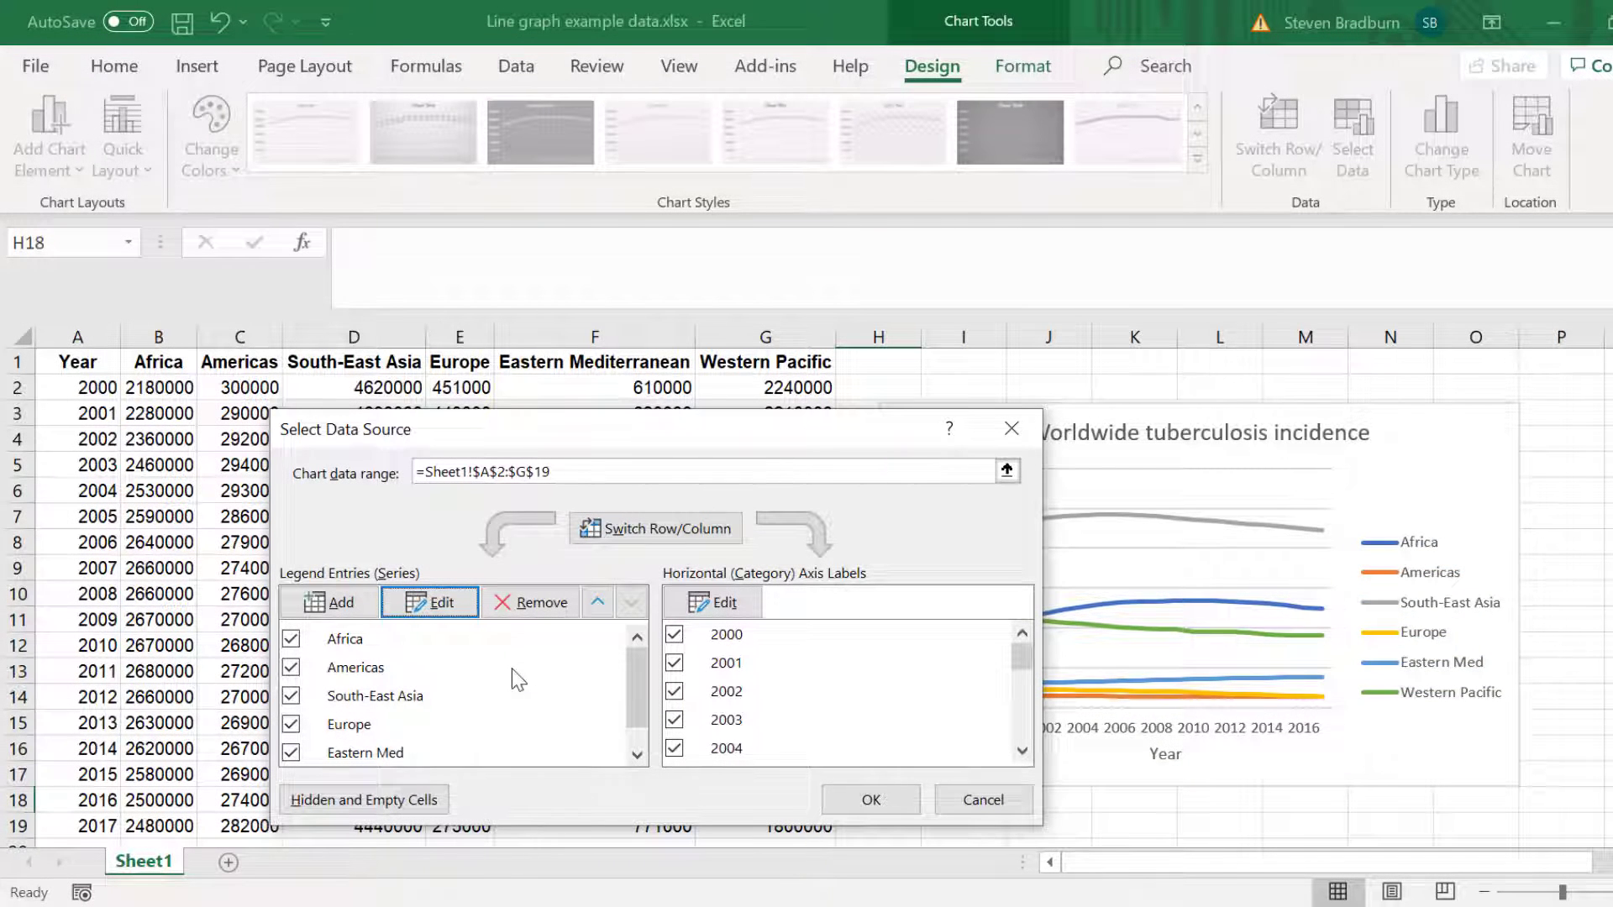
click(849, 801)
click(986, 809)
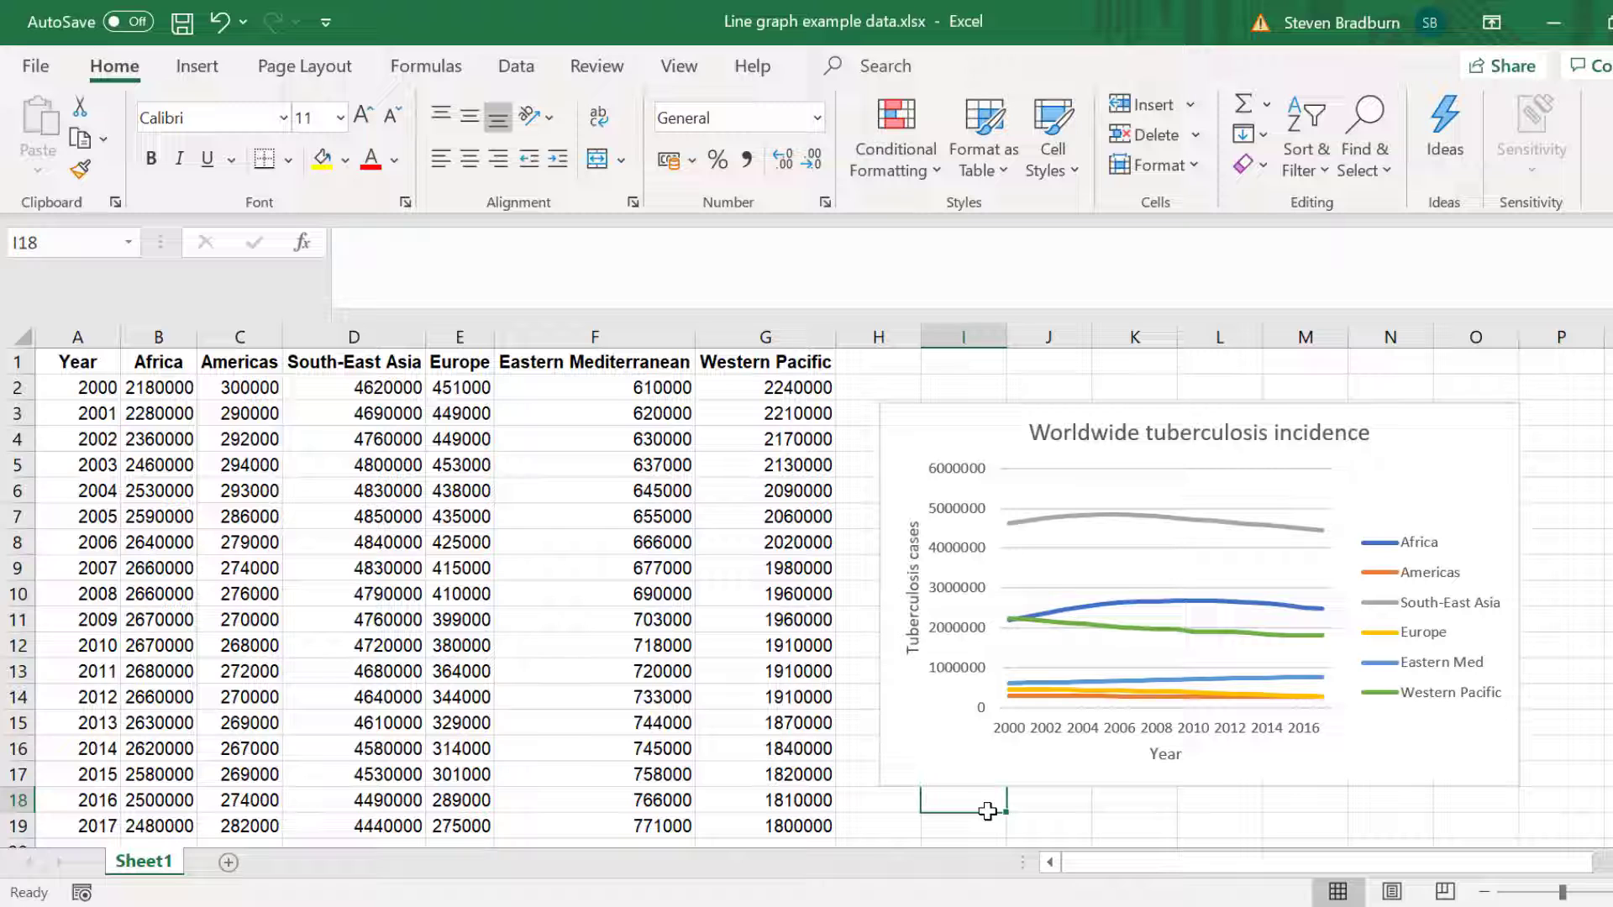
click(1192, 522)
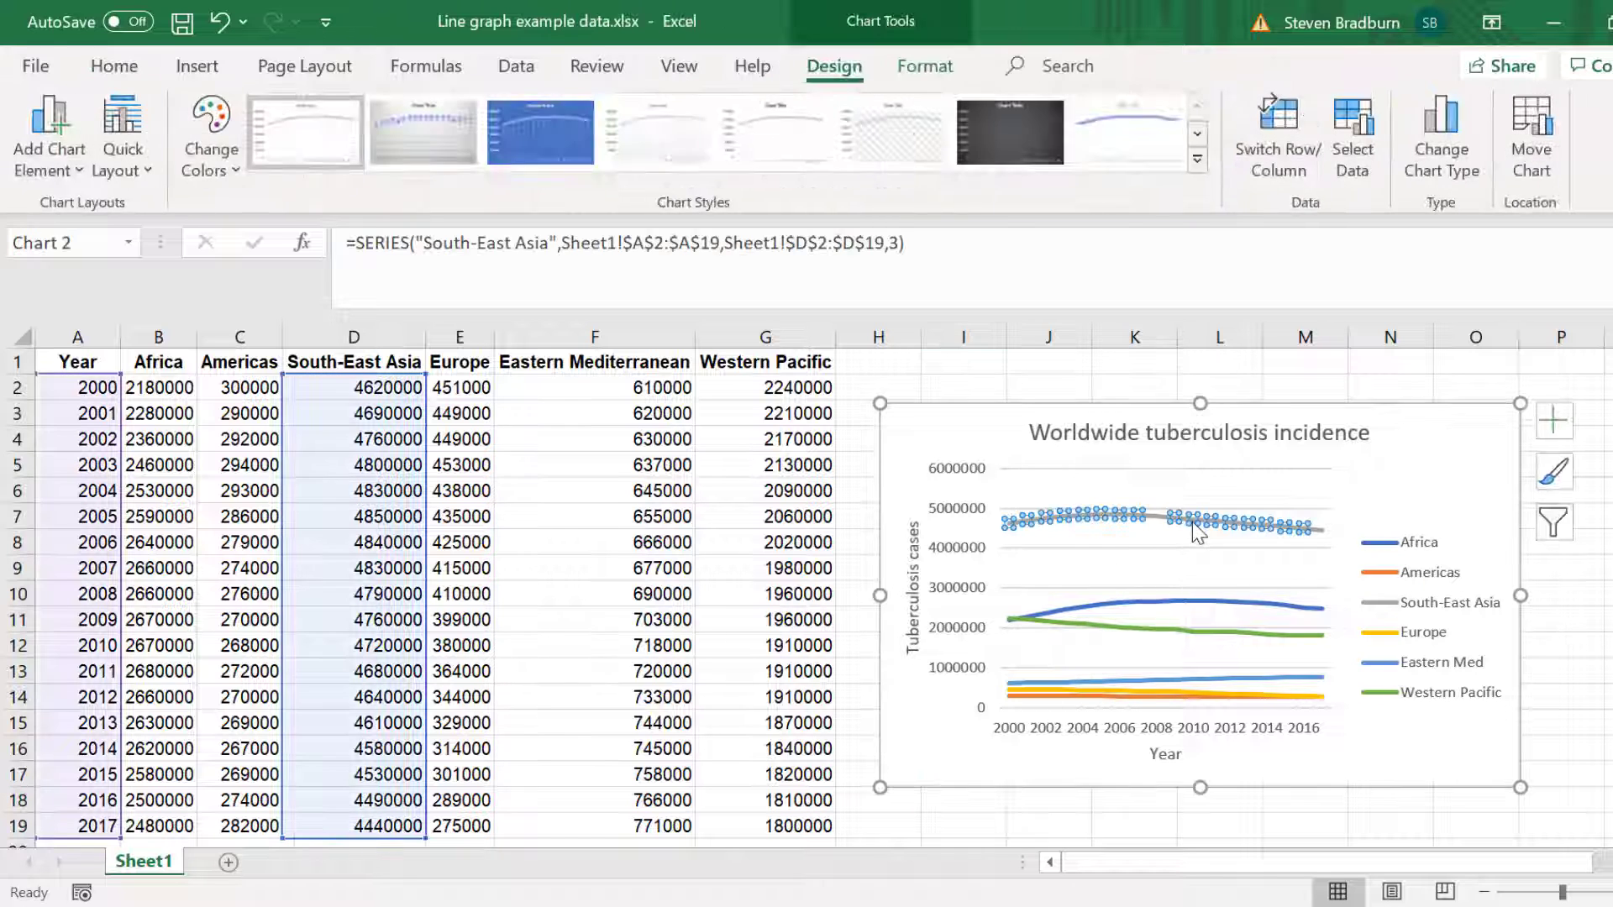
click(927, 65)
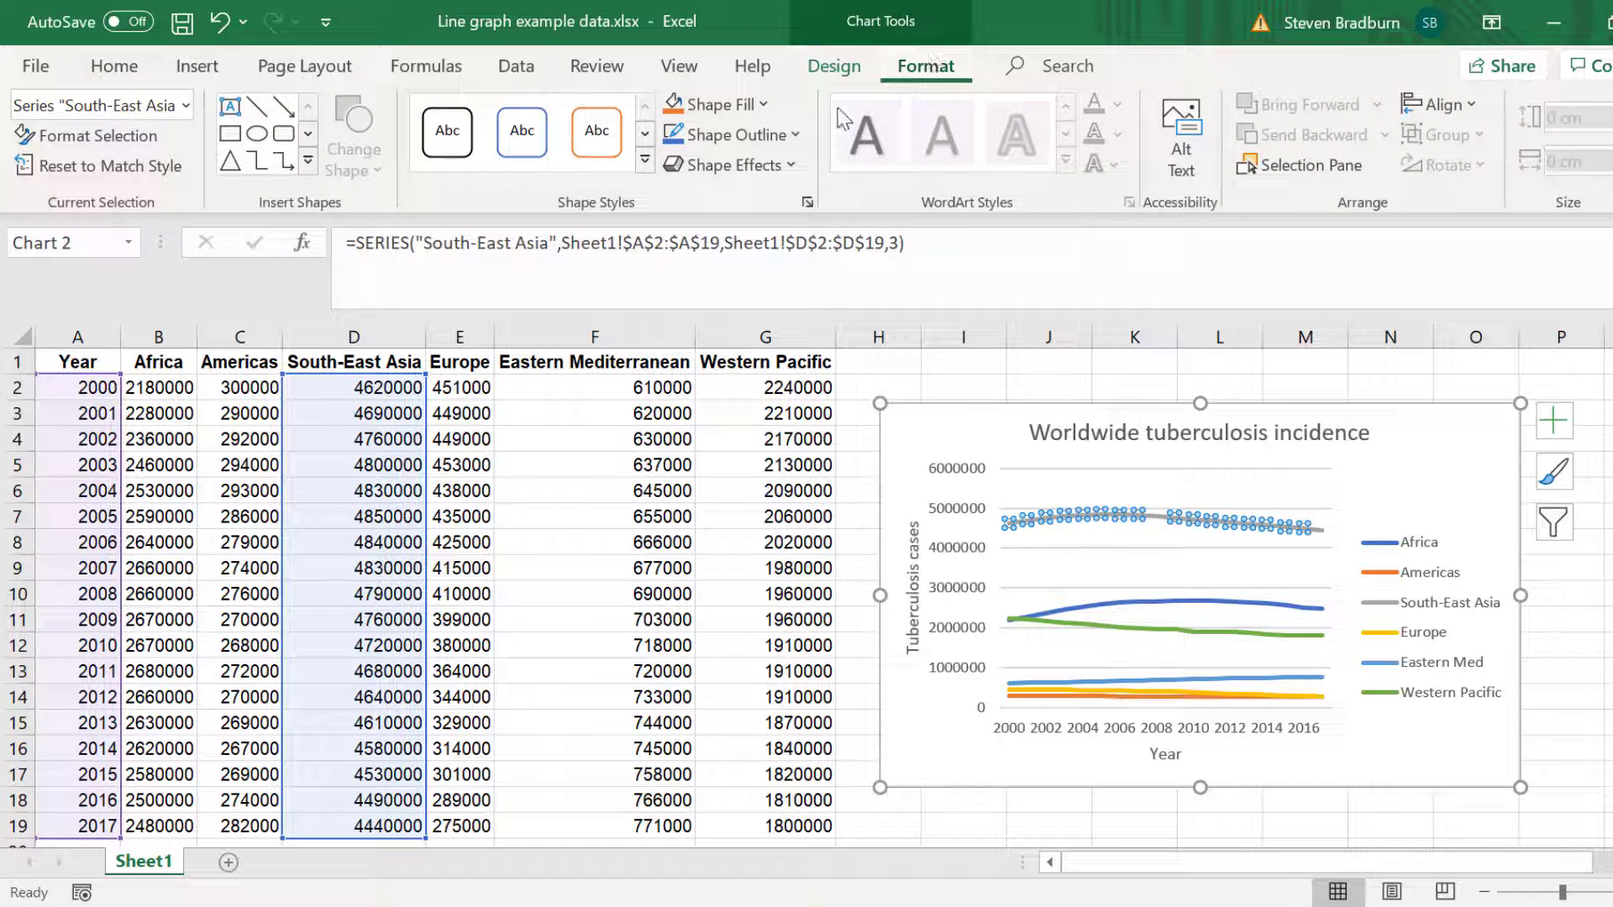
click(794, 135)
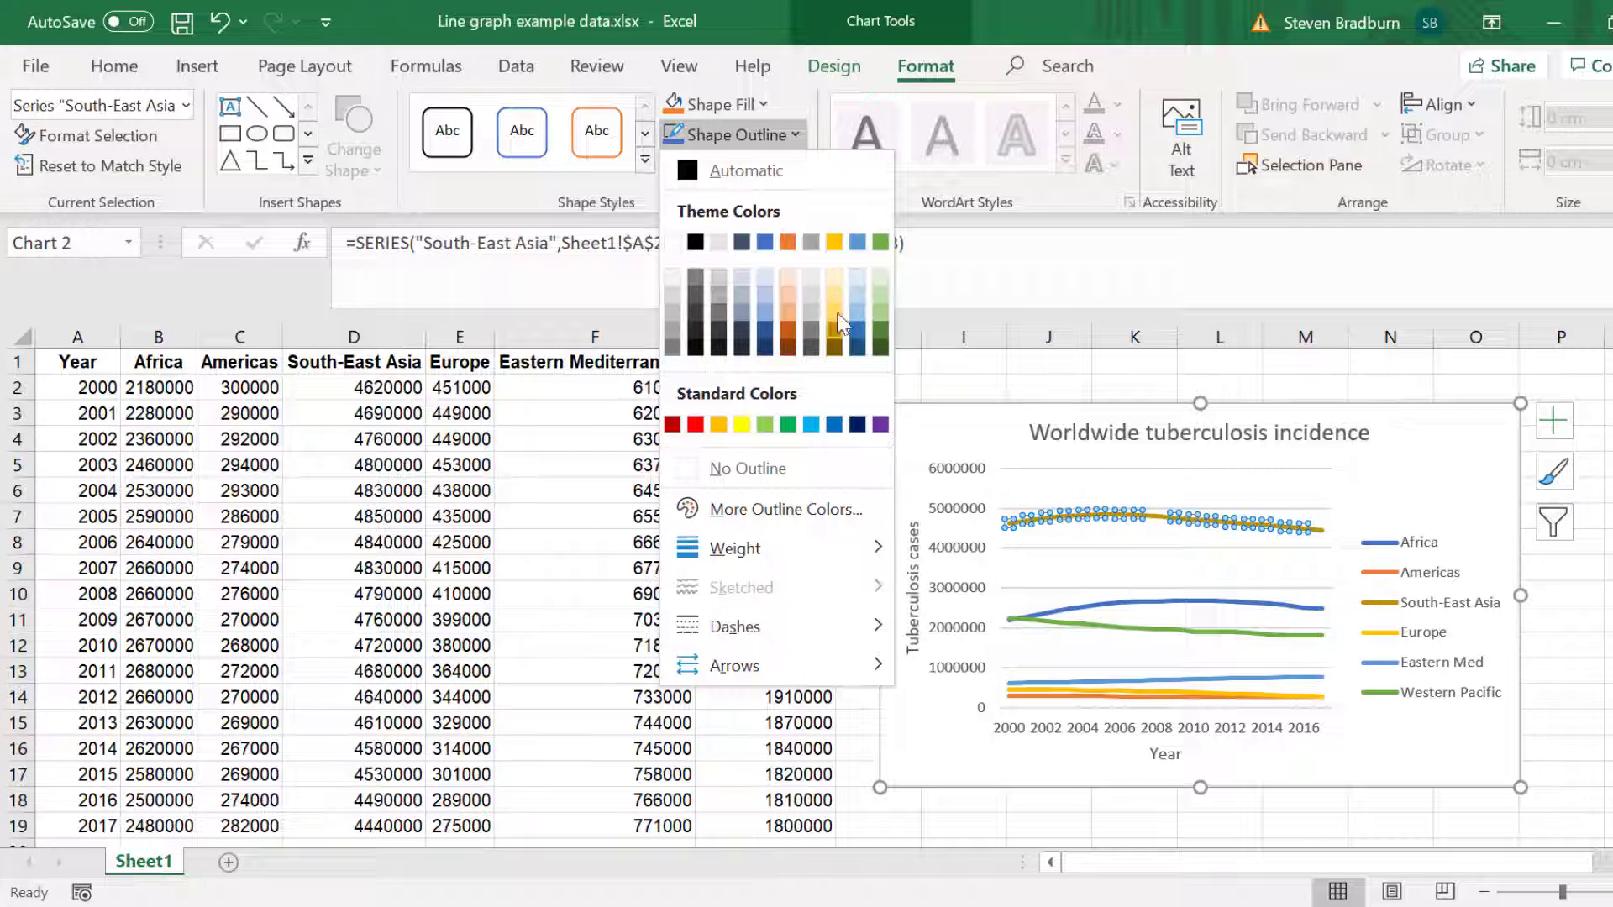
click(822, 101)
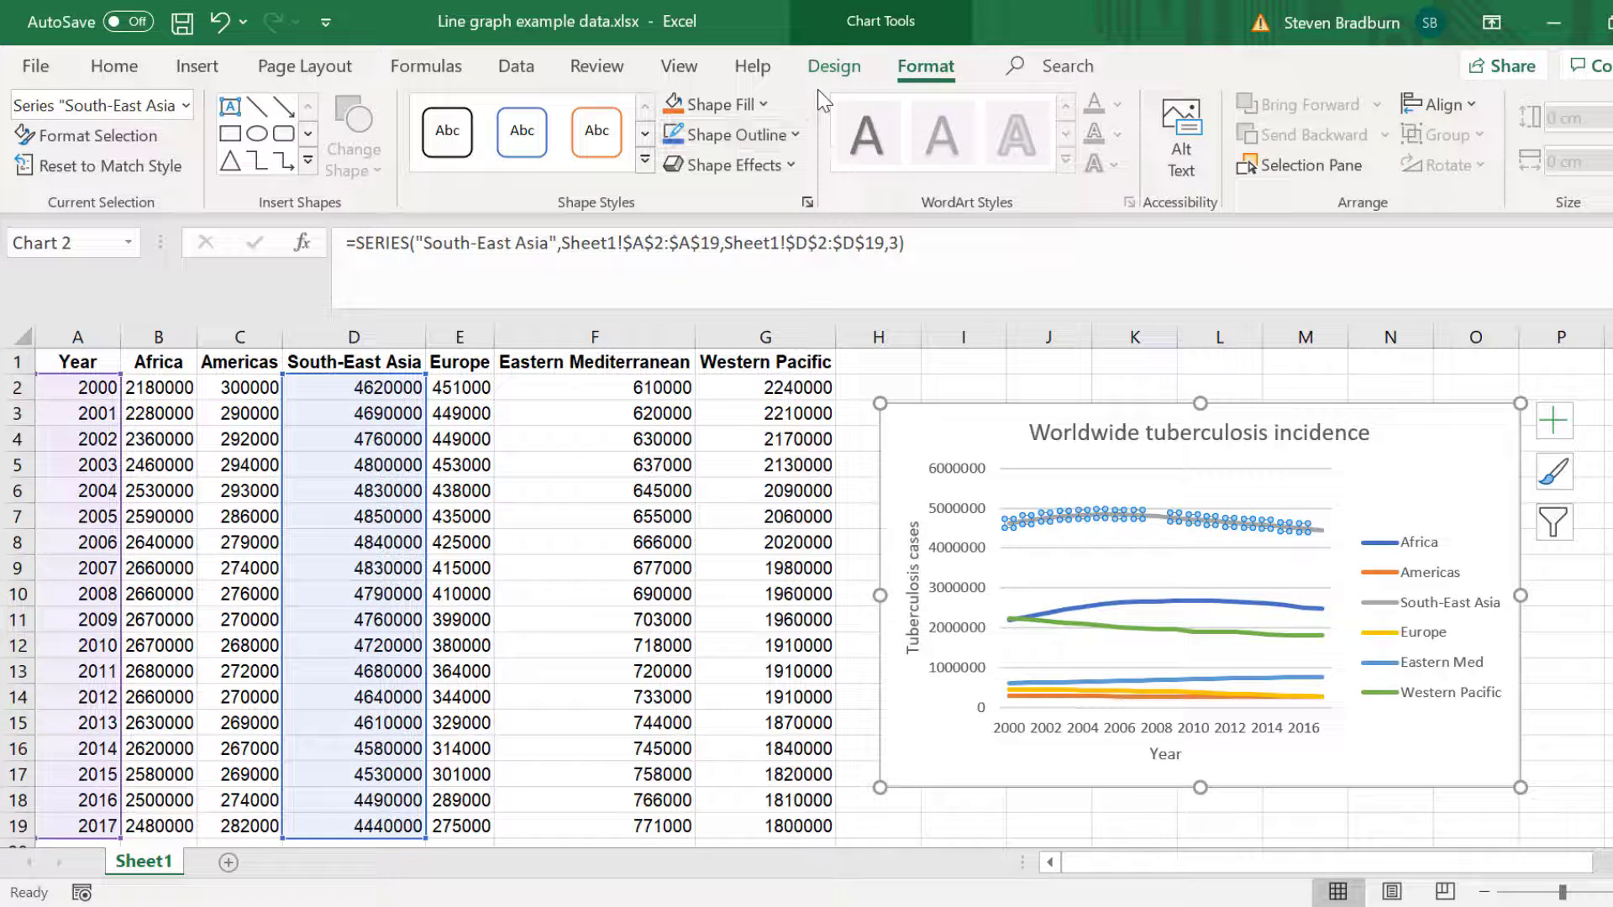
Open the Change Colors gallery and dismiss it, keeping the default palette.
click(835, 67)
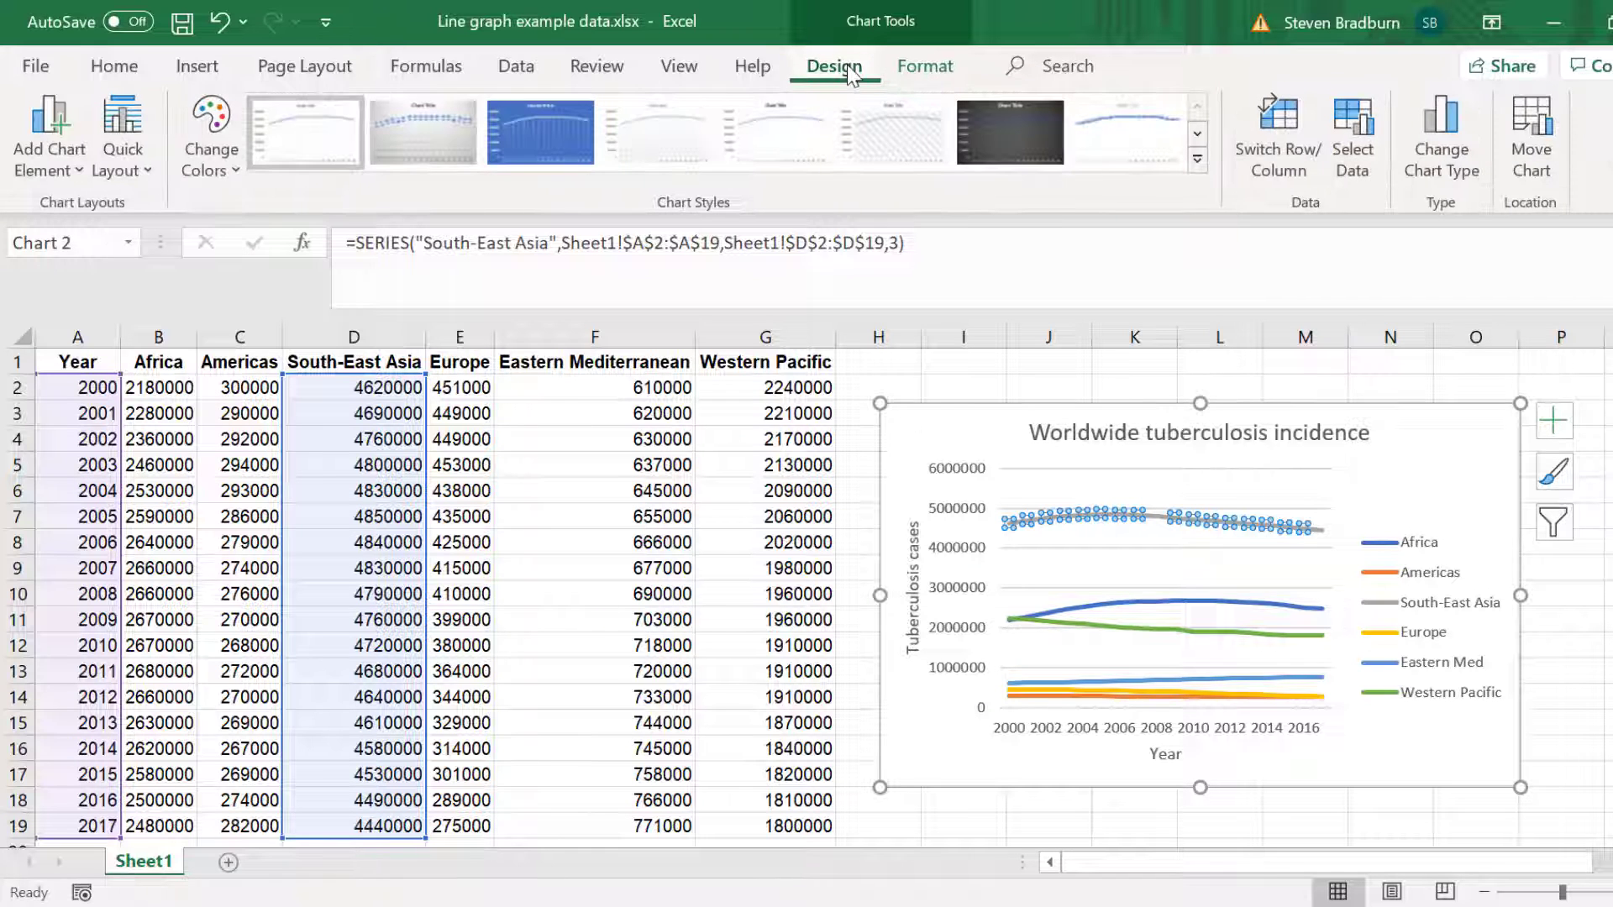
click(229, 152)
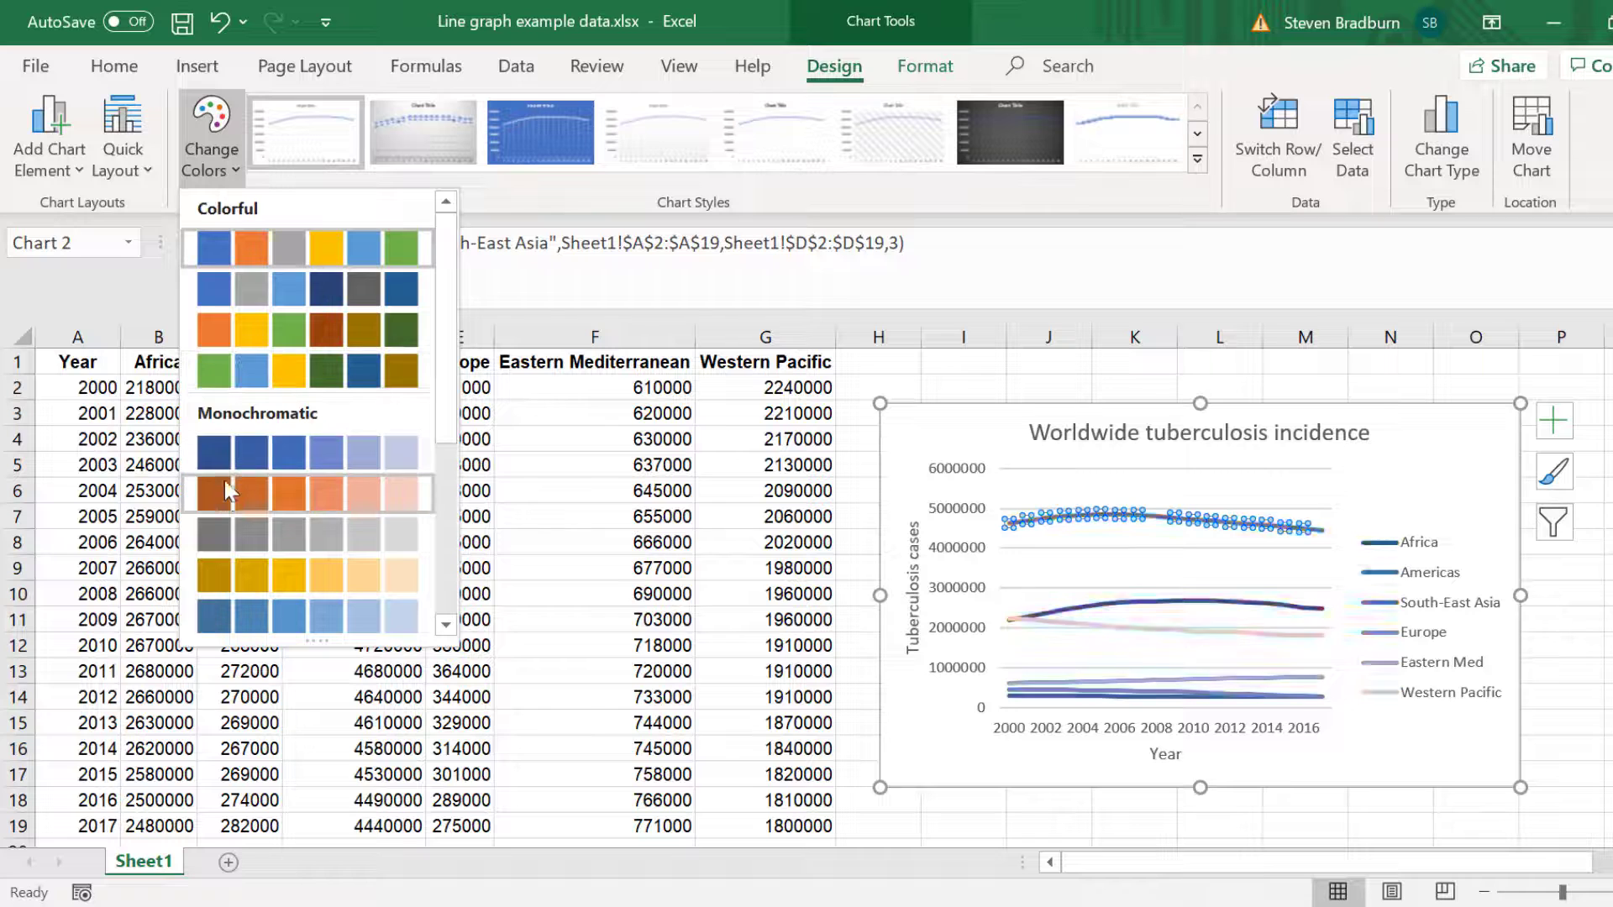
click(805, 533)
click(805, 534)
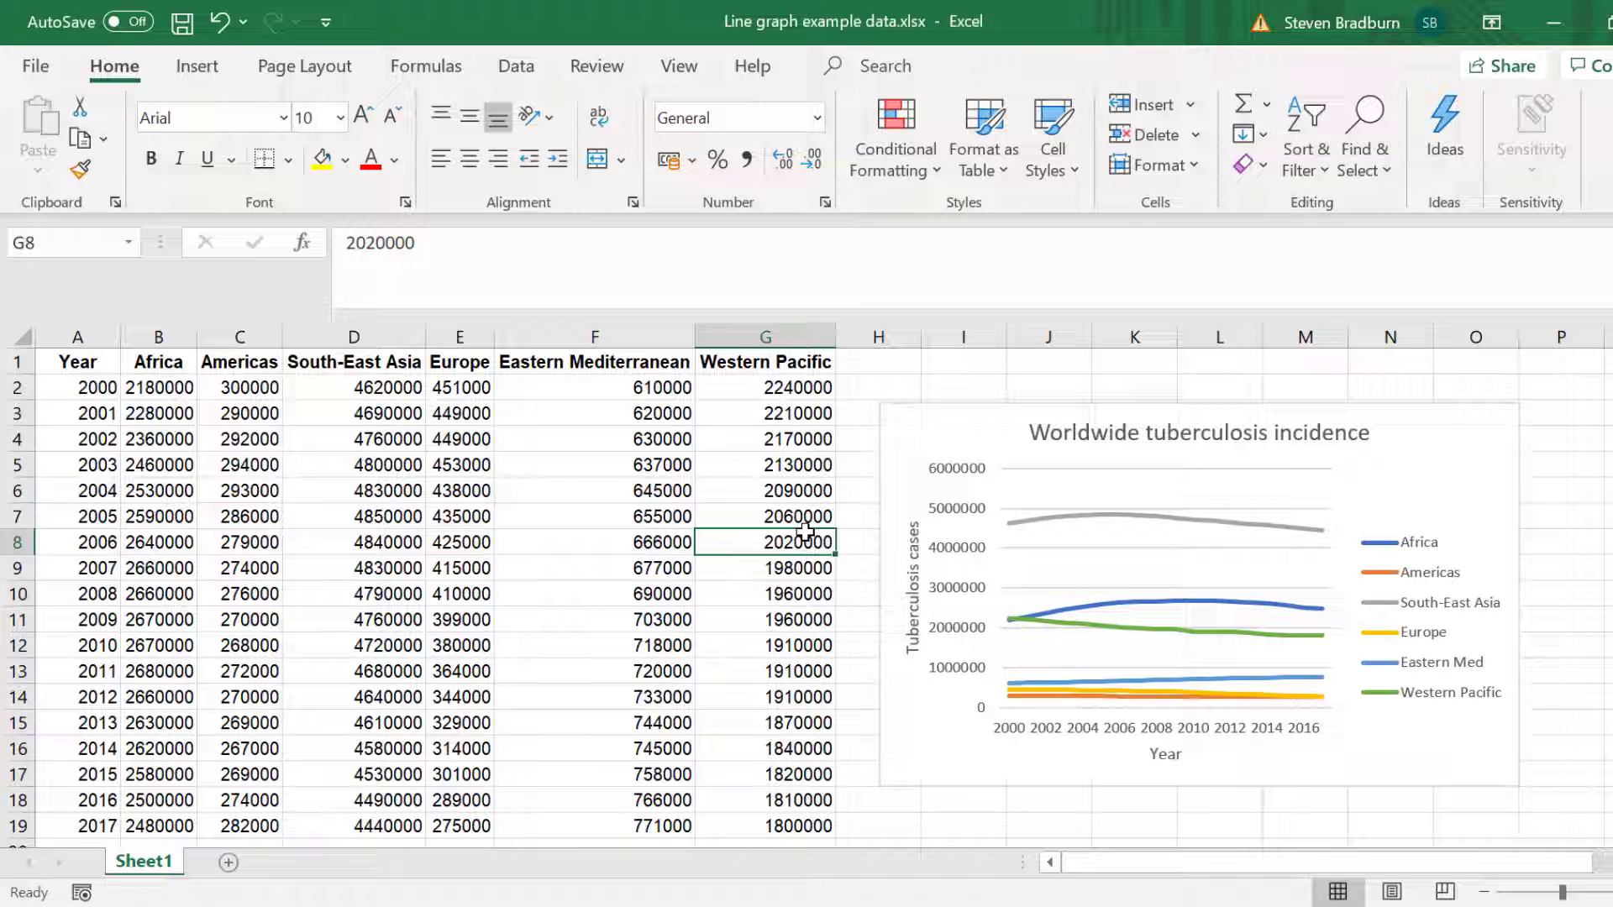
Move the chart left over the data; try circle markers on South-East Asia, then undo them.
drag(955, 438, 299, 429)
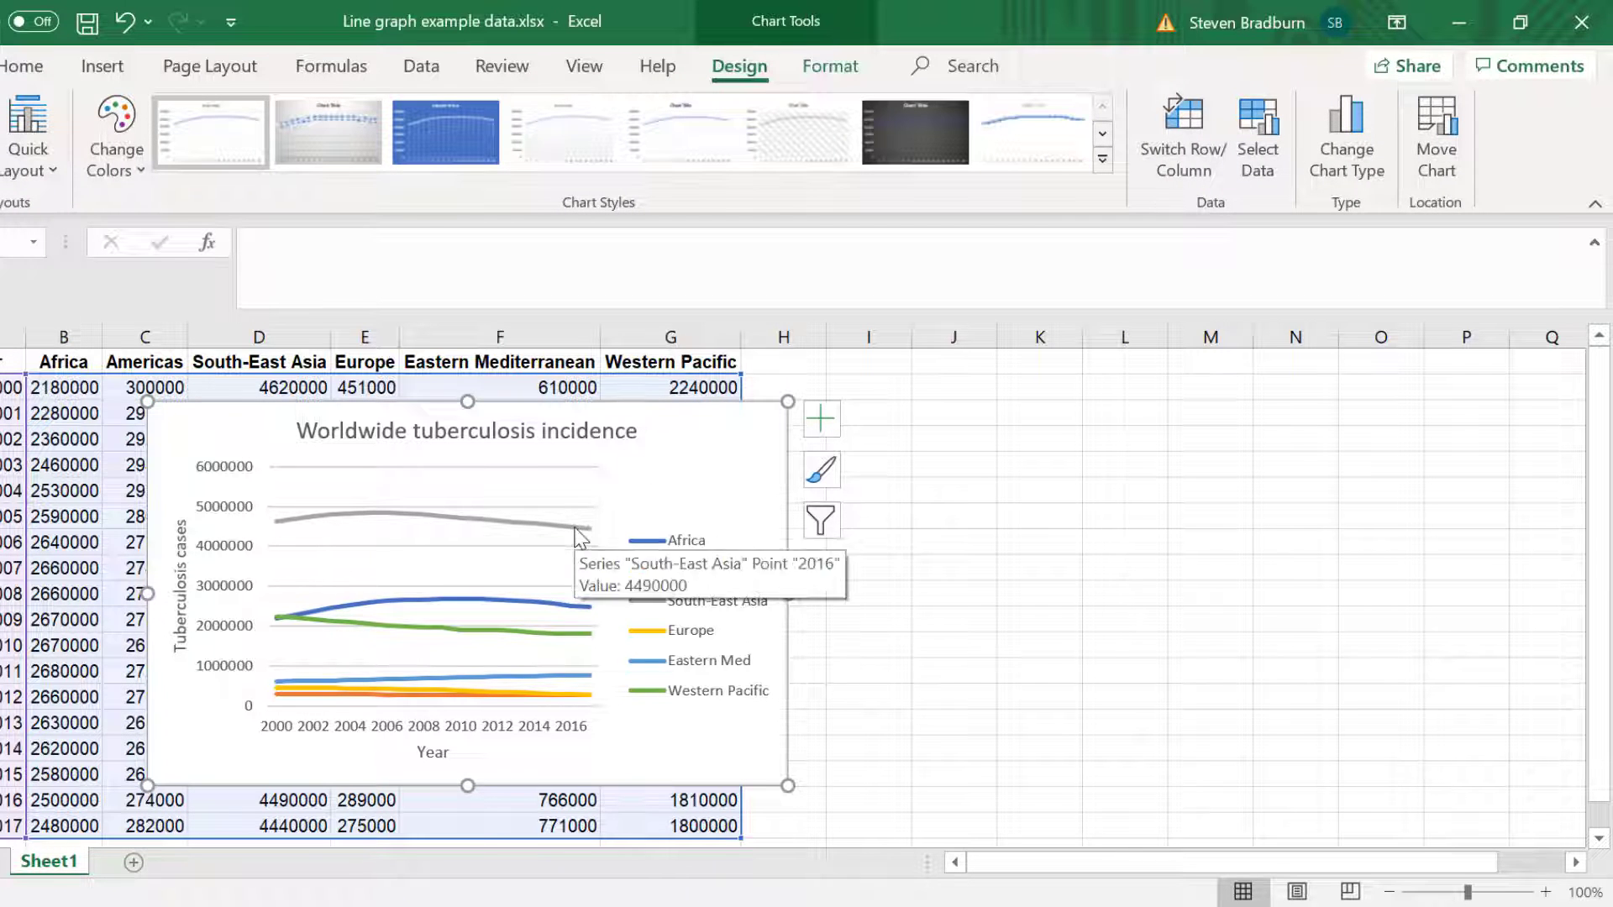
right_click(578, 536)
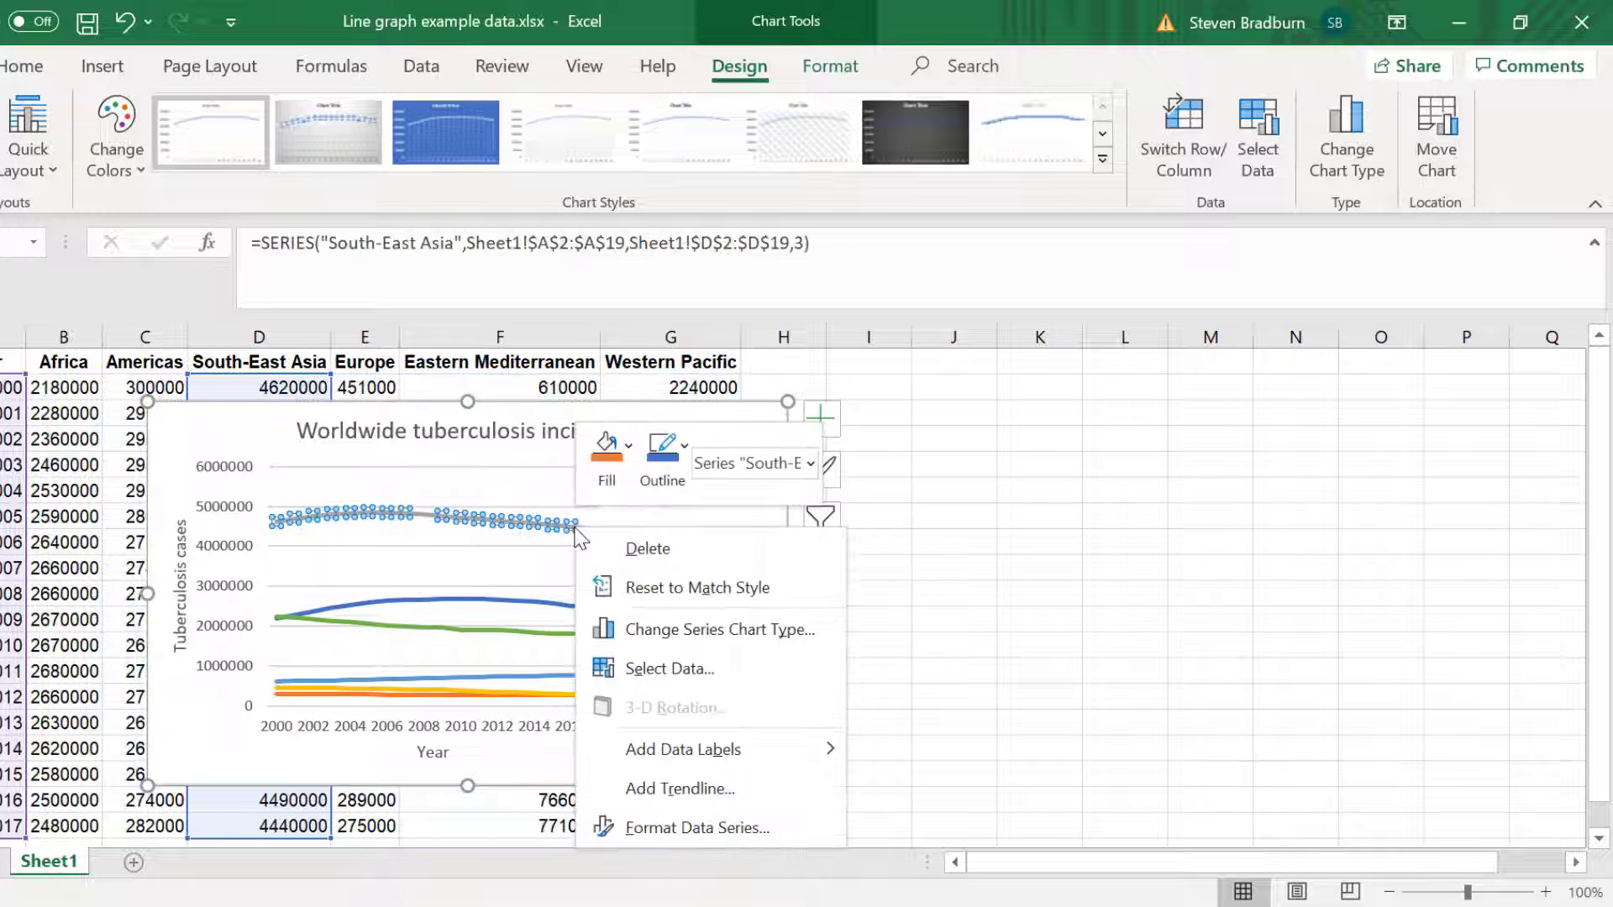
click(701, 830)
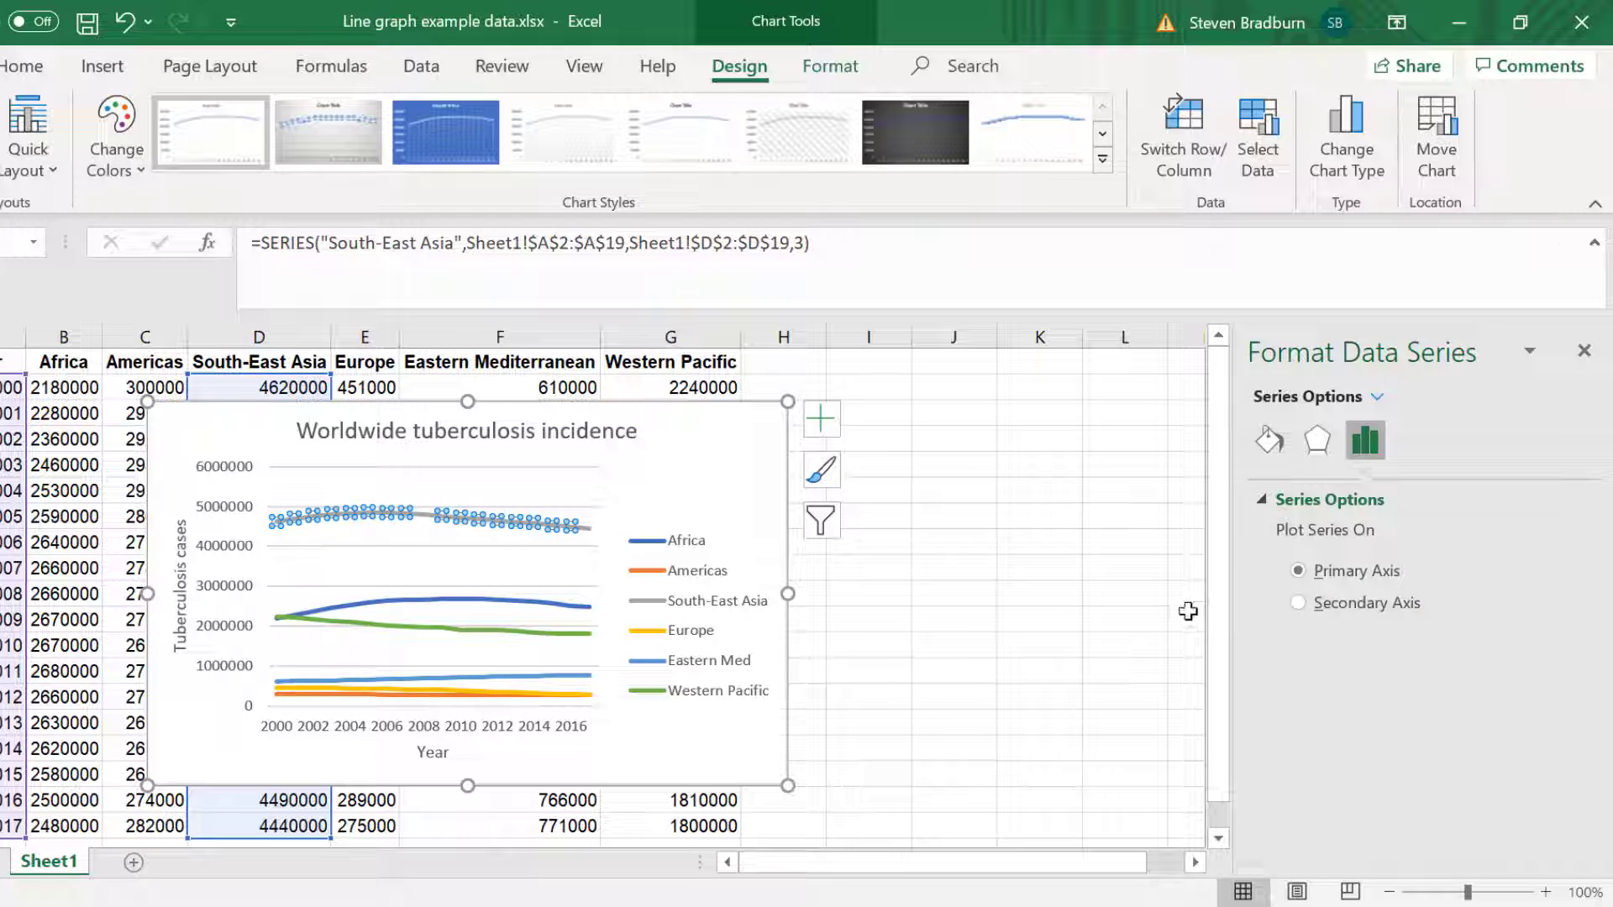
click(1269, 439)
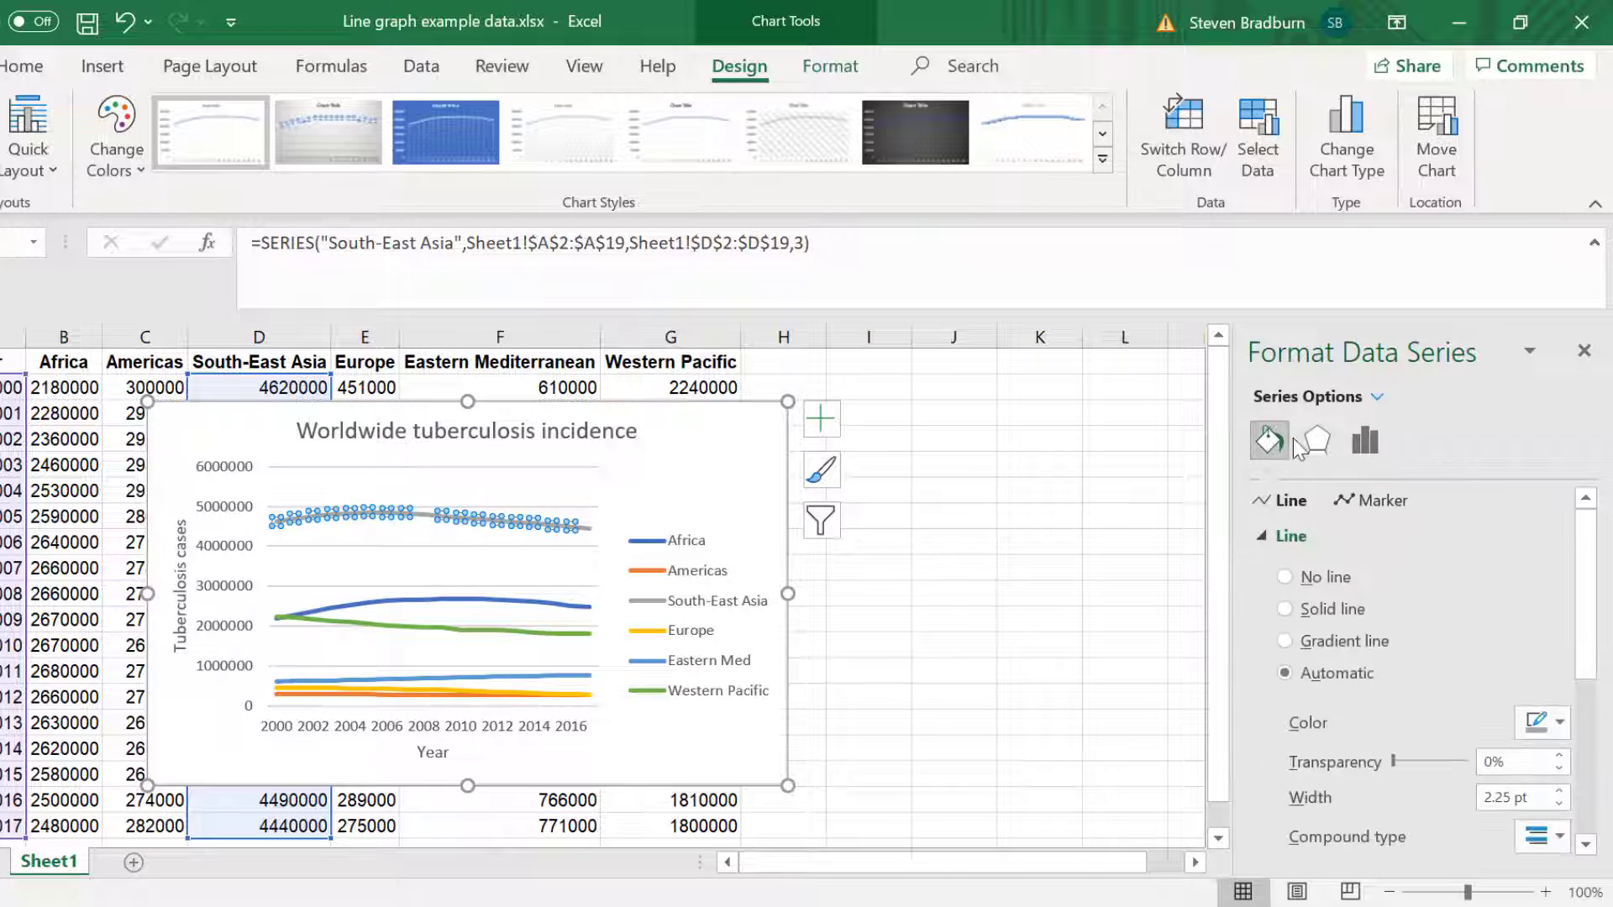
click(1393, 501)
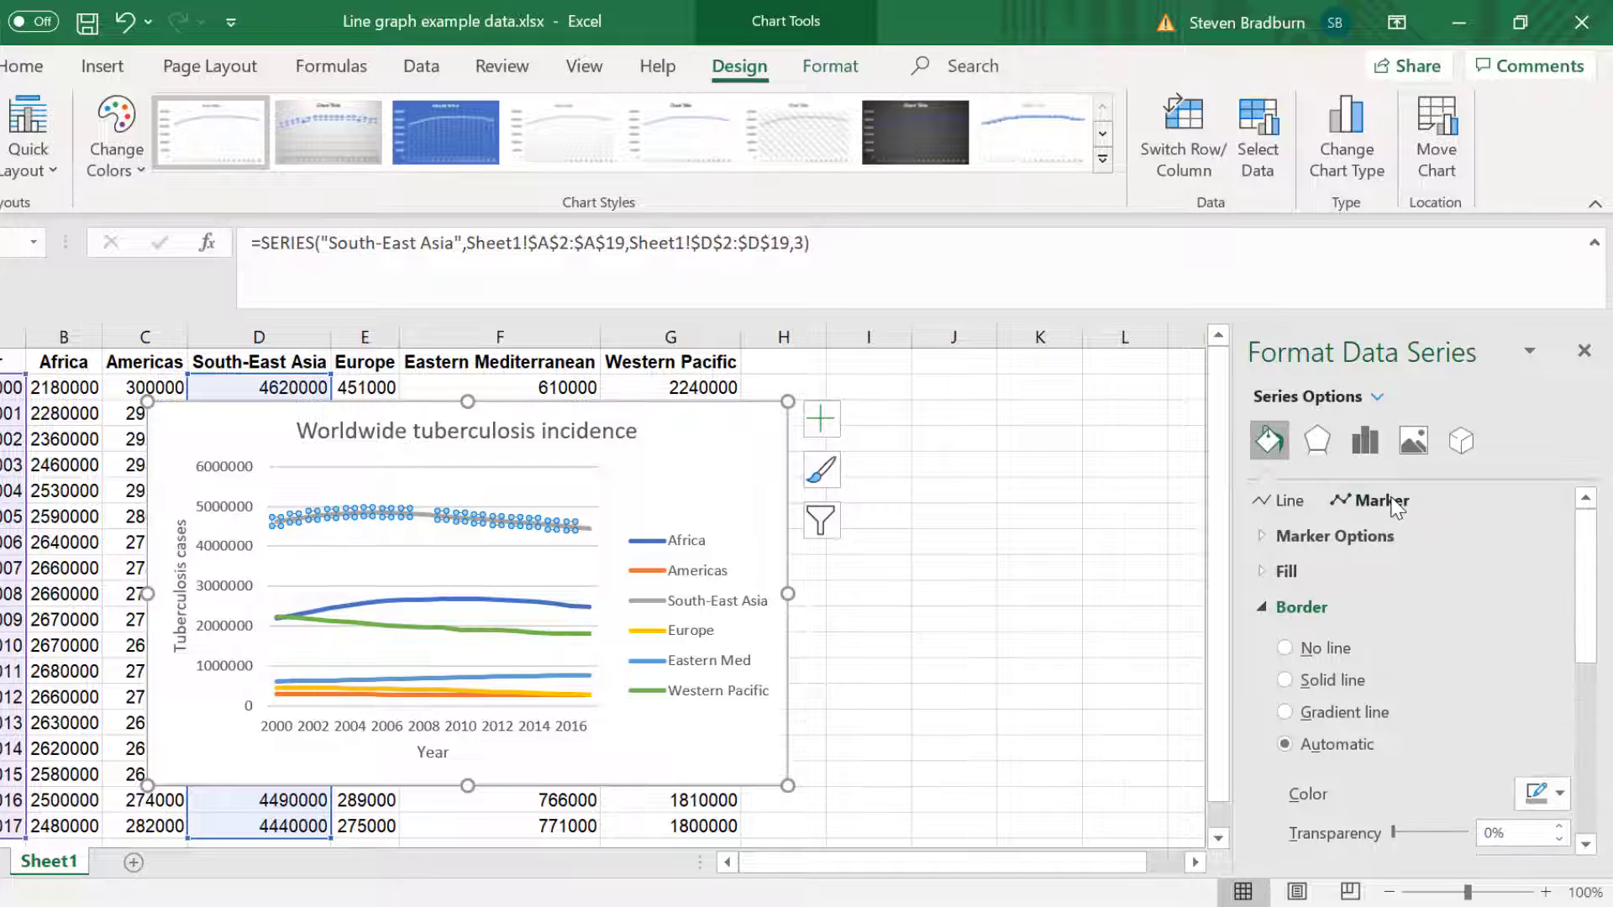
click(1264, 536)
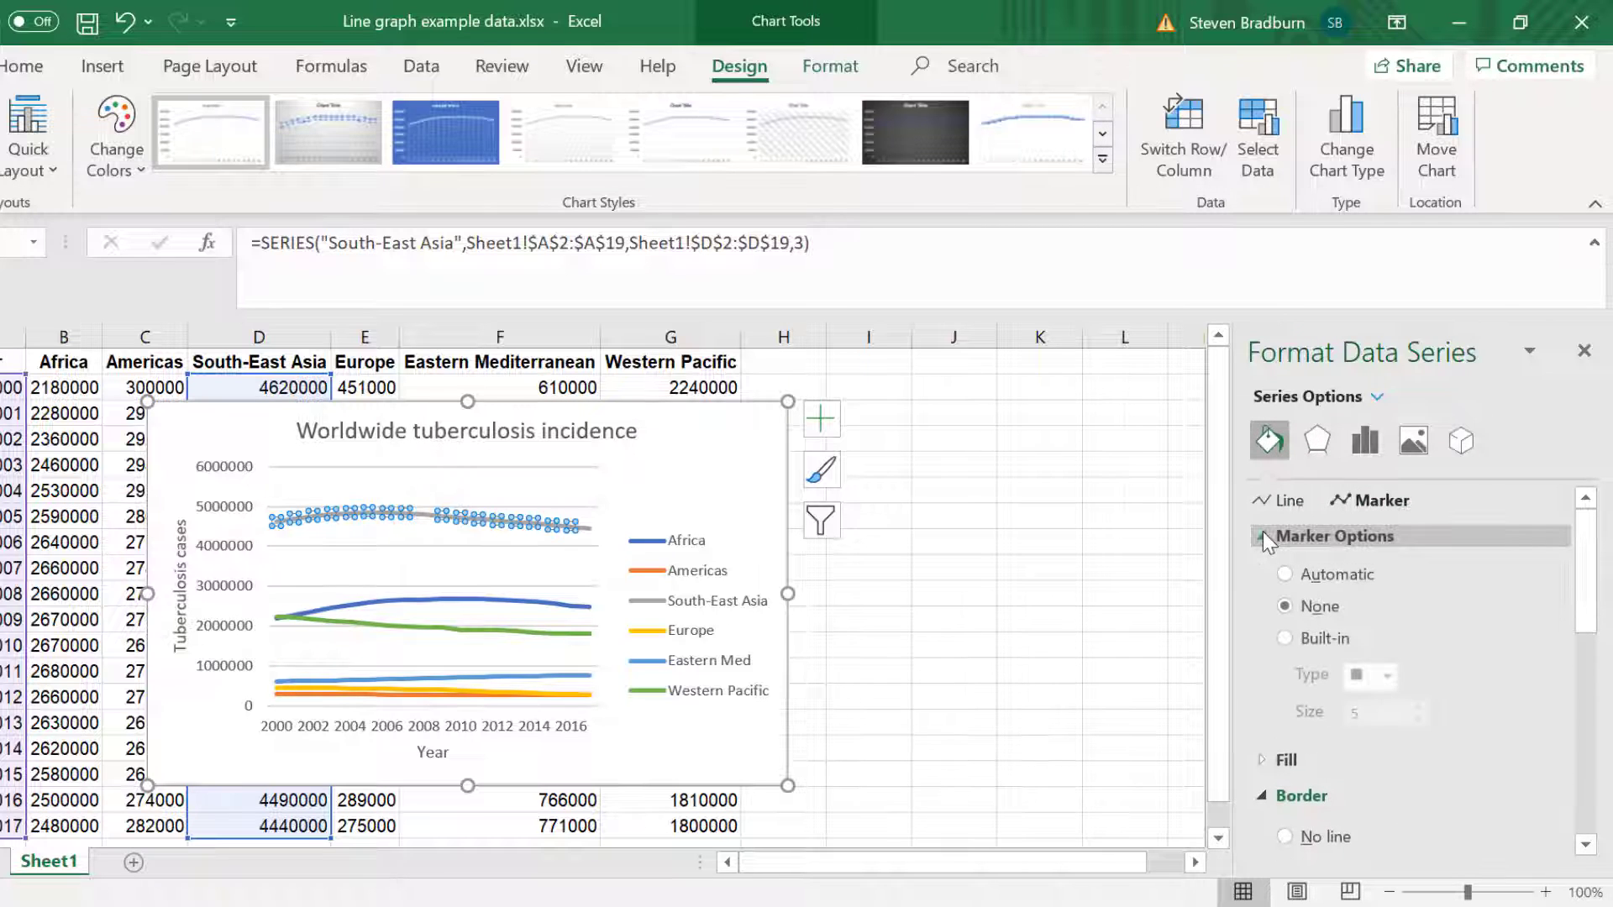
click(1286, 639)
click(1387, 676)
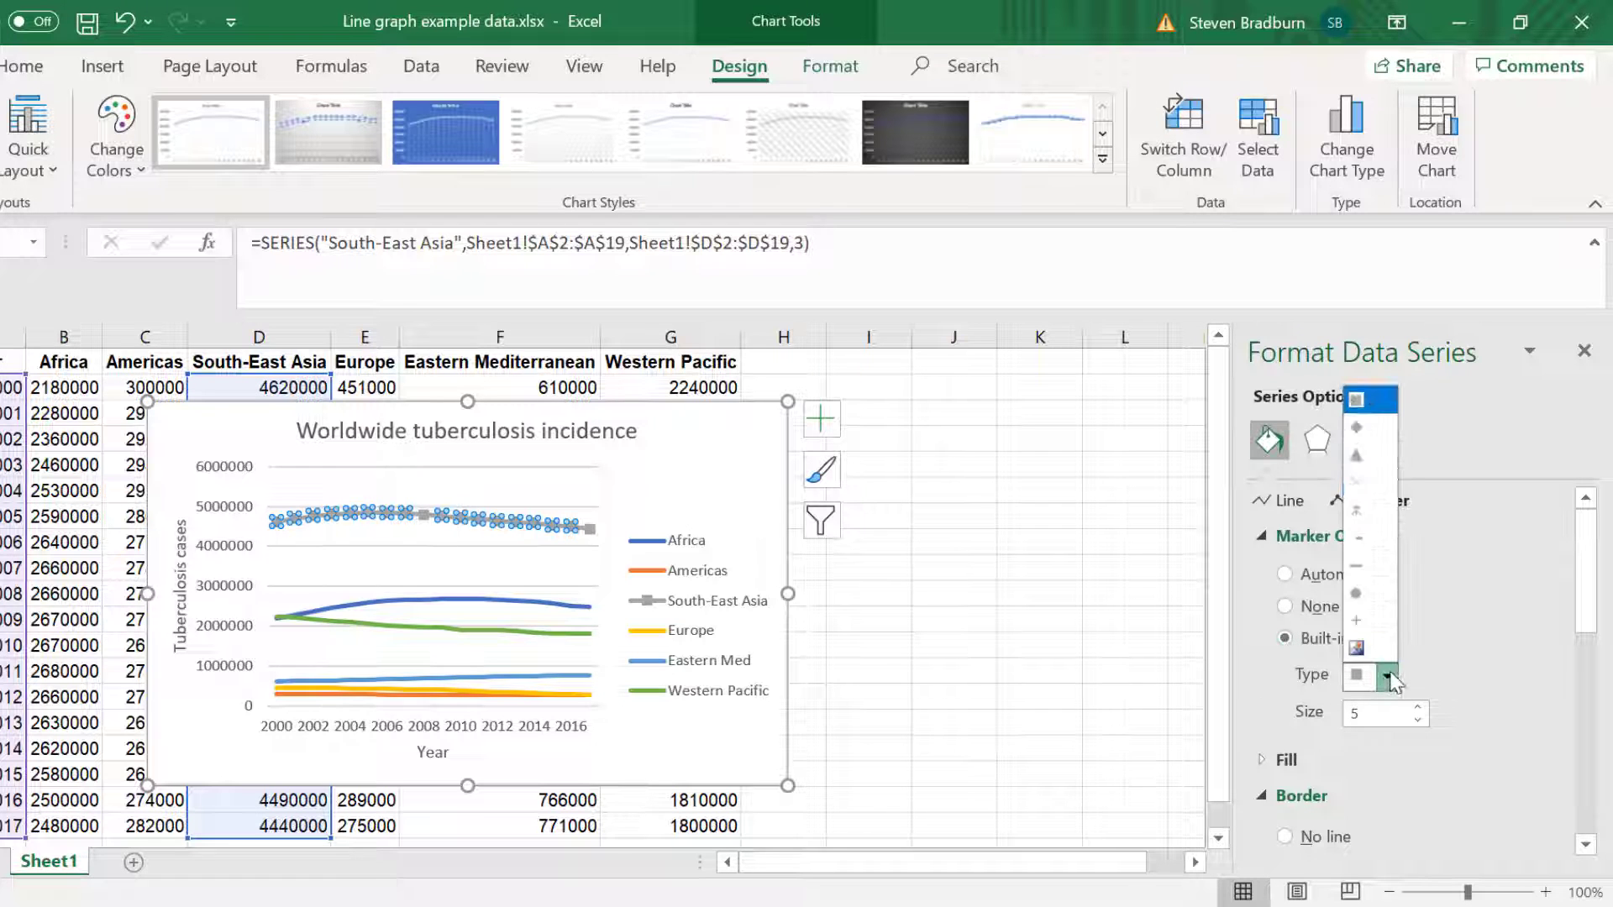
click(1357, 594)
click(962, 578)
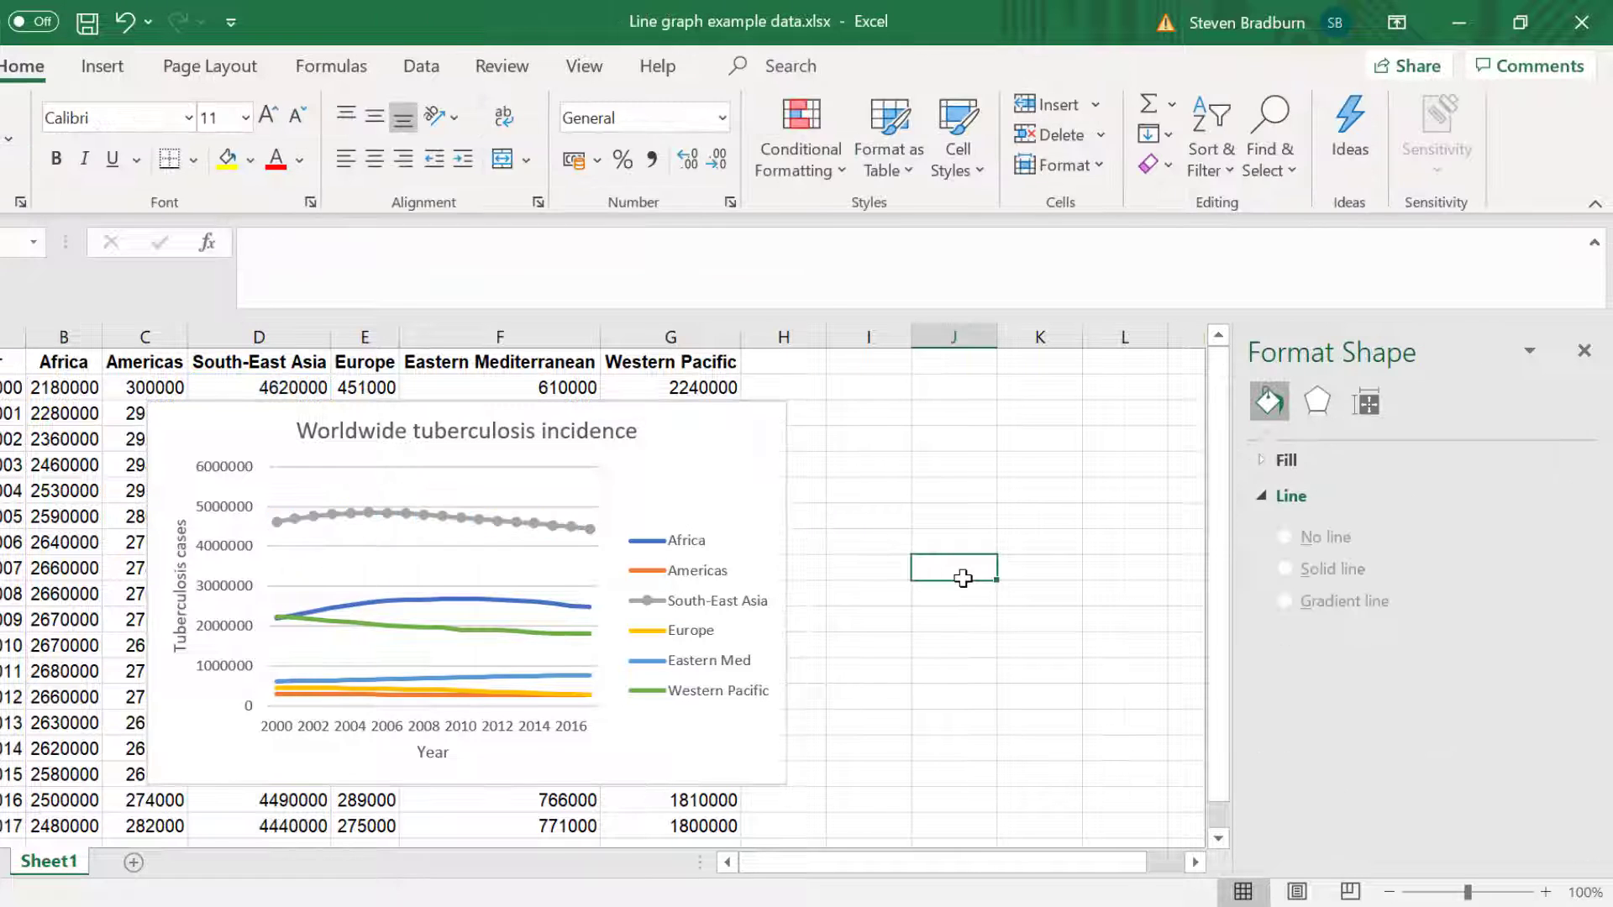
key(ctrl+z)
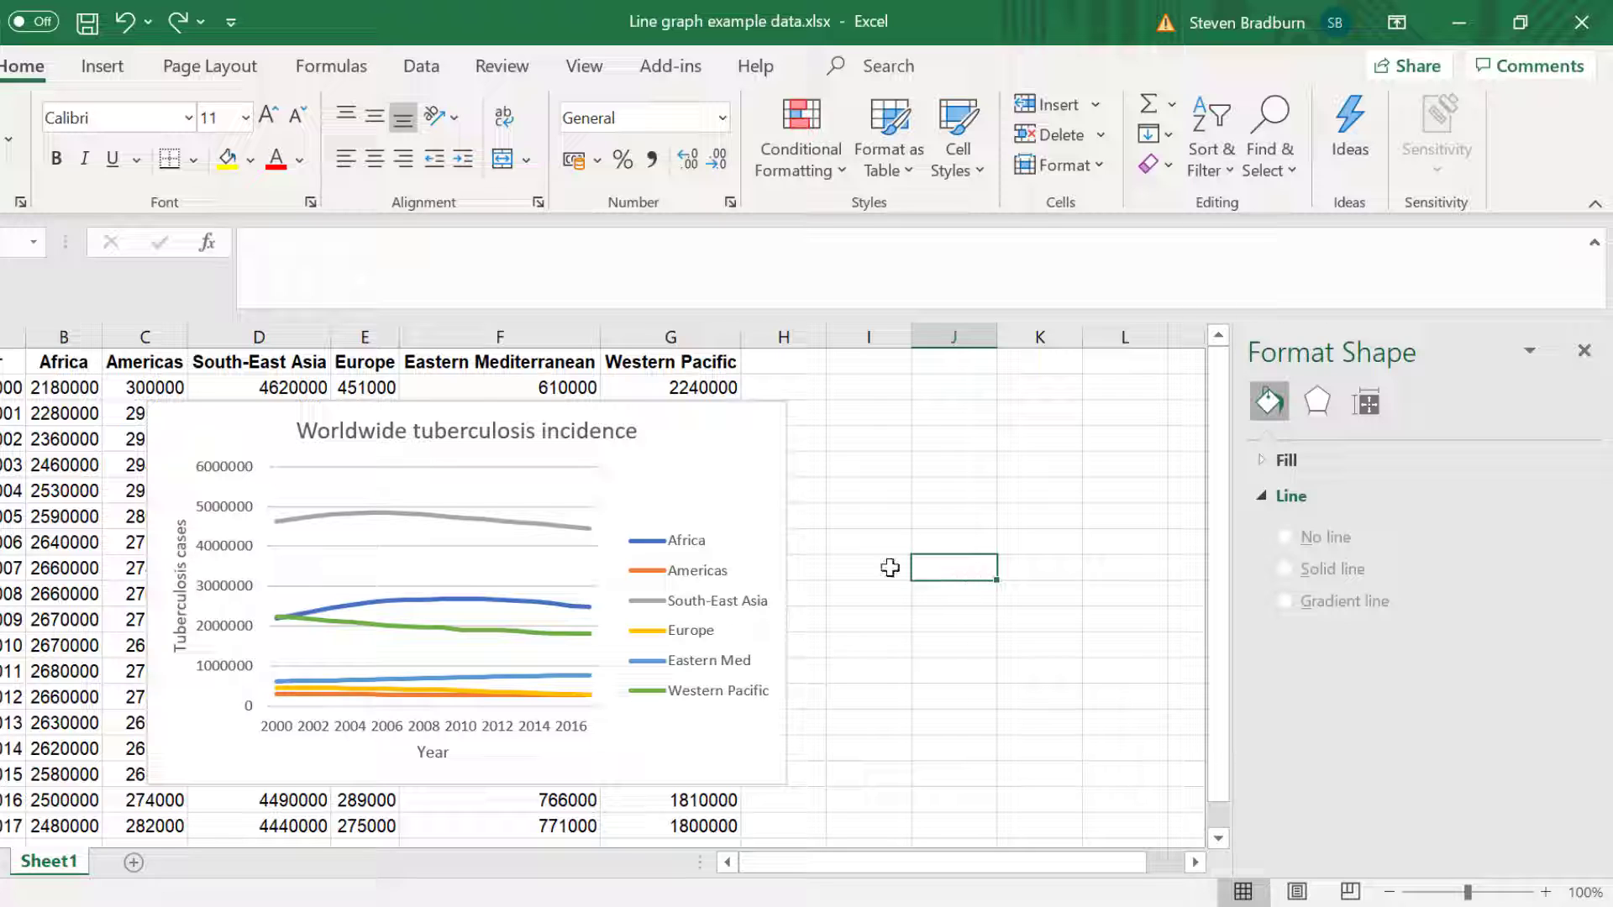
Make the vertical axis line solid black, 1.5 pt wide.
click(226, 561)
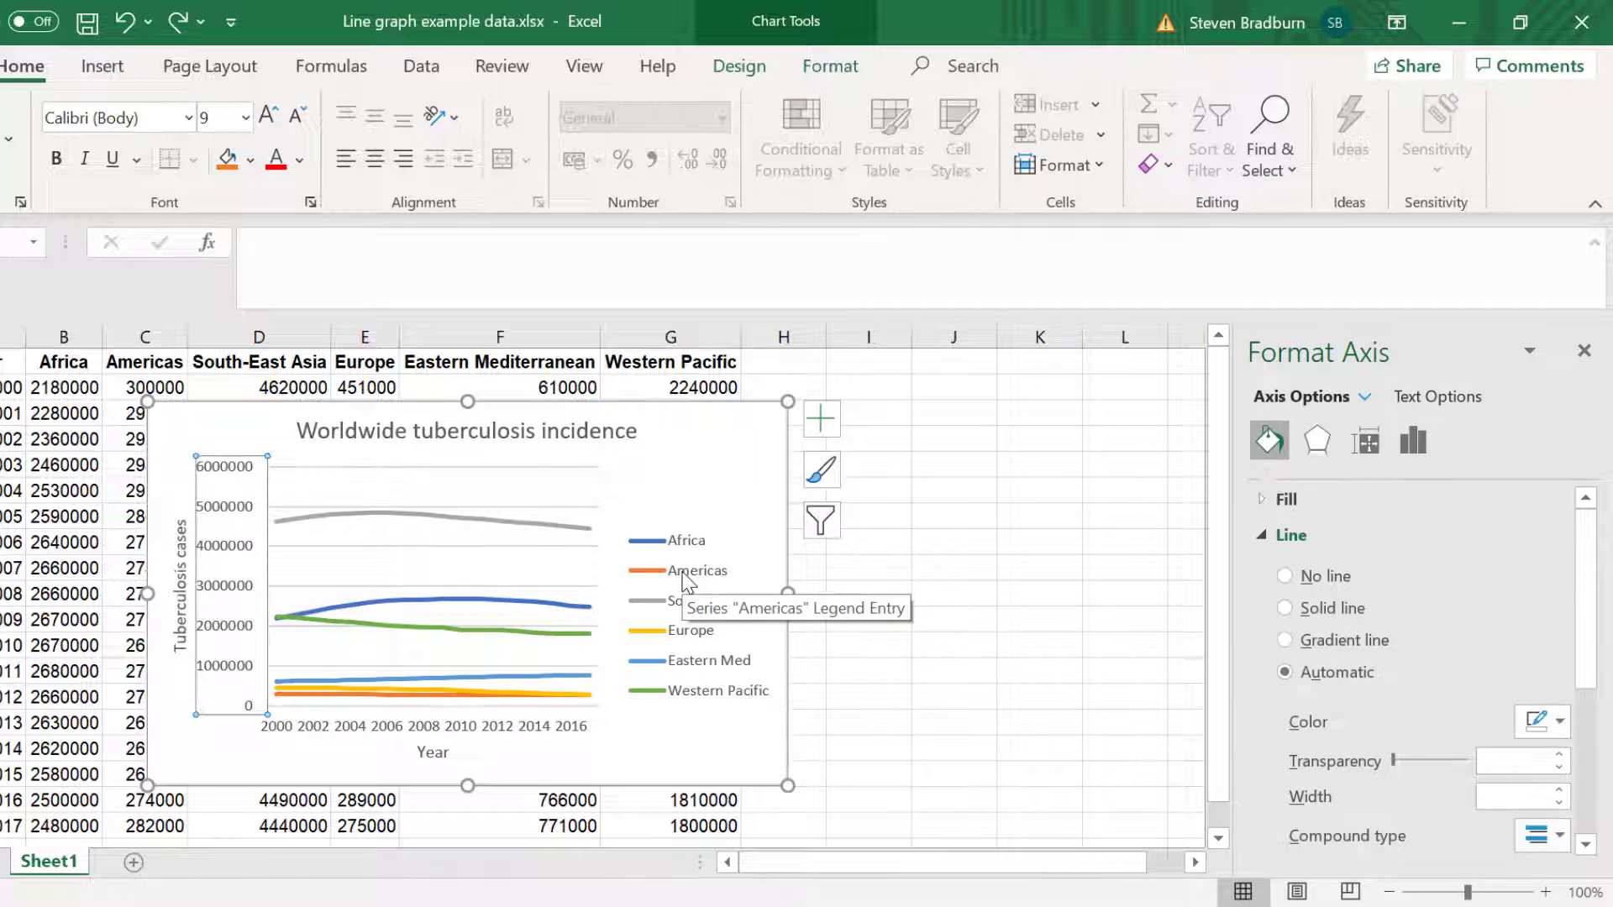
click(1286, 609)
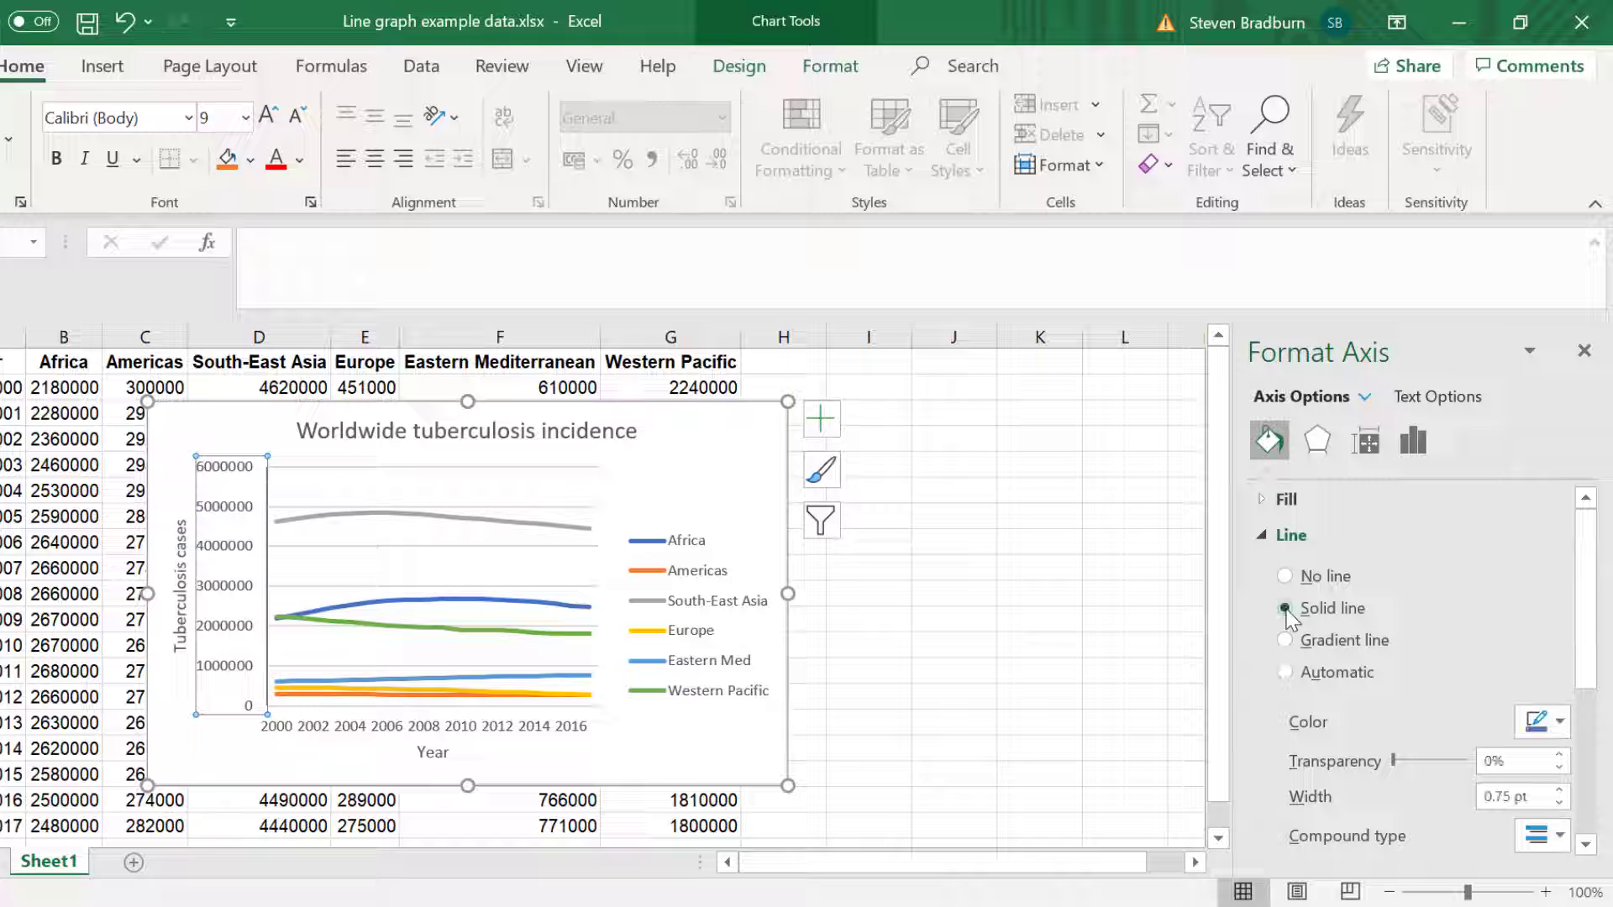
click(1534, 725)
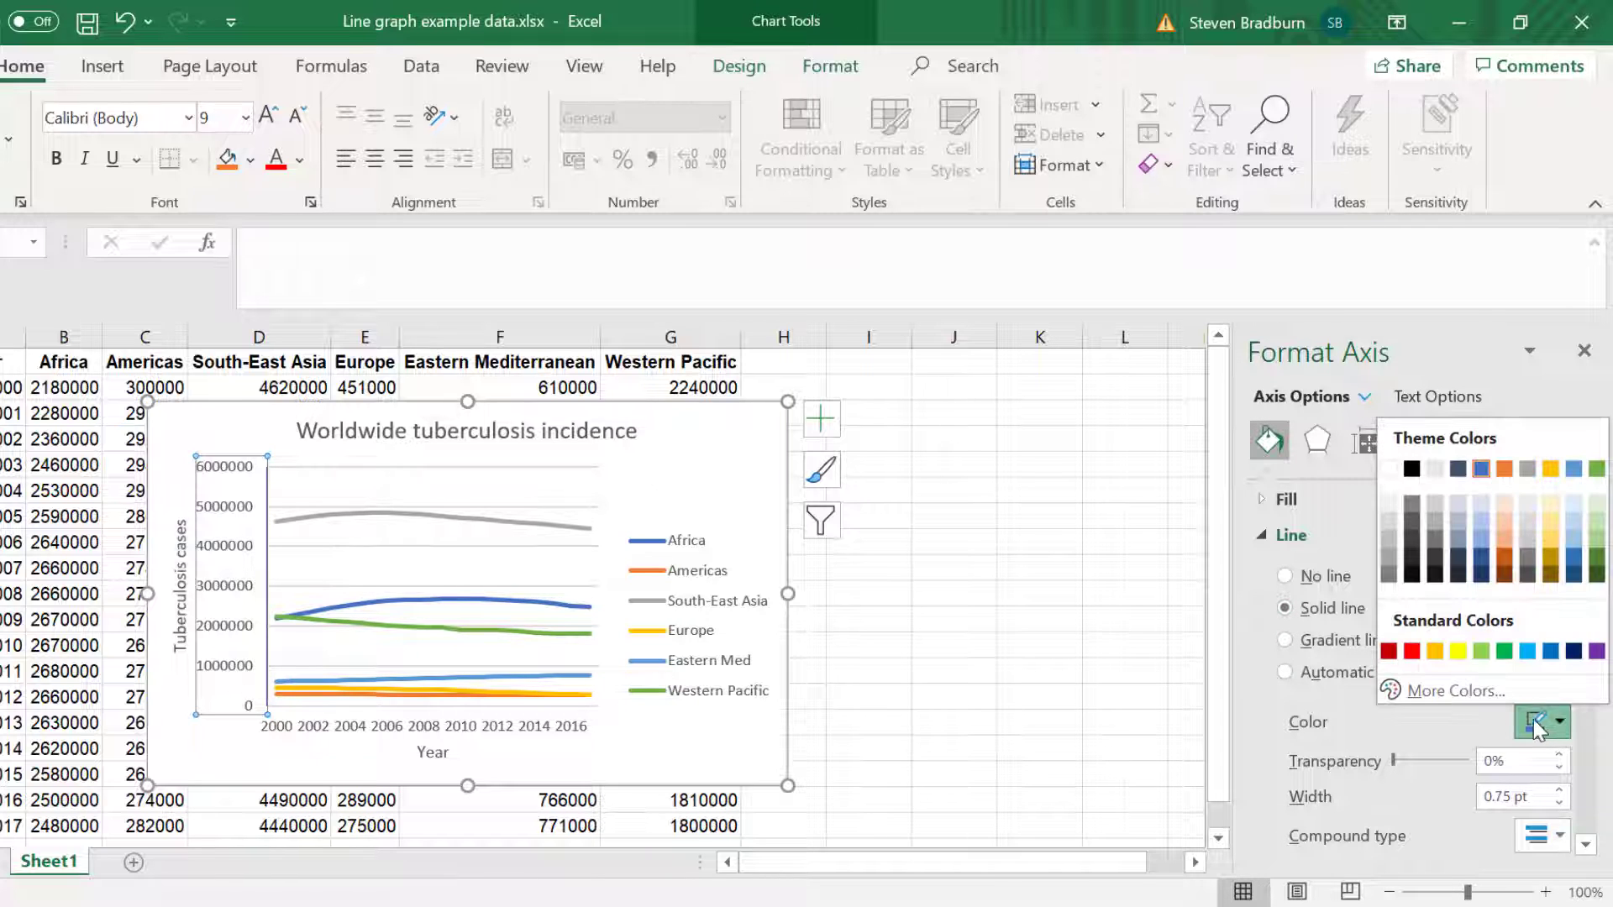
click(1411, 467)
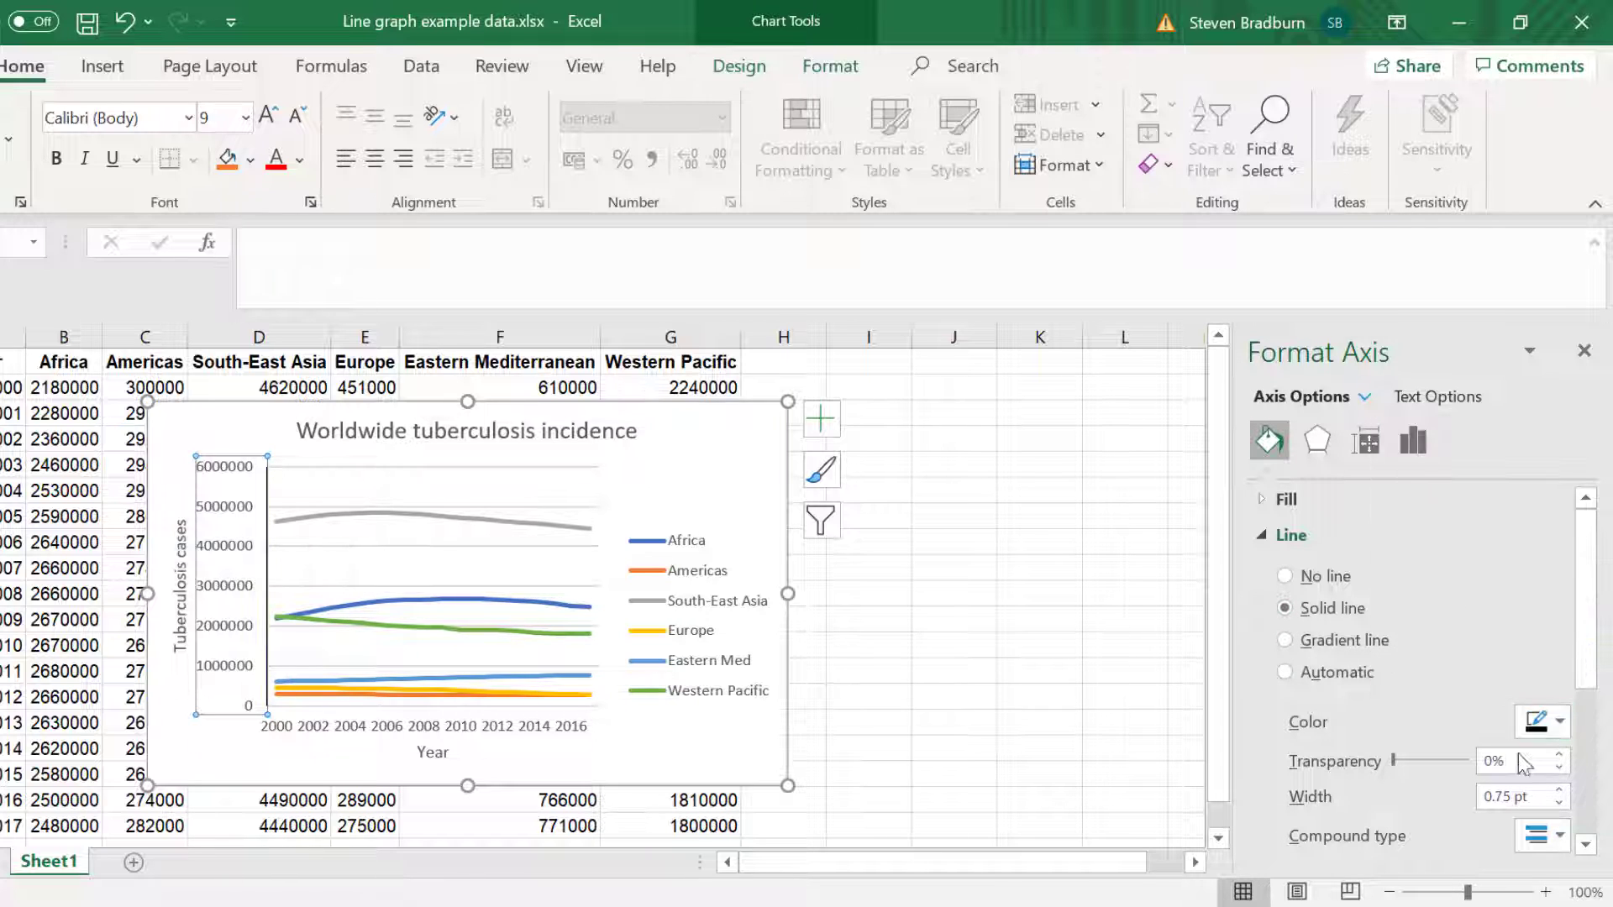
click(1559, 792)
click(1559, 791)
click(1560, 791)
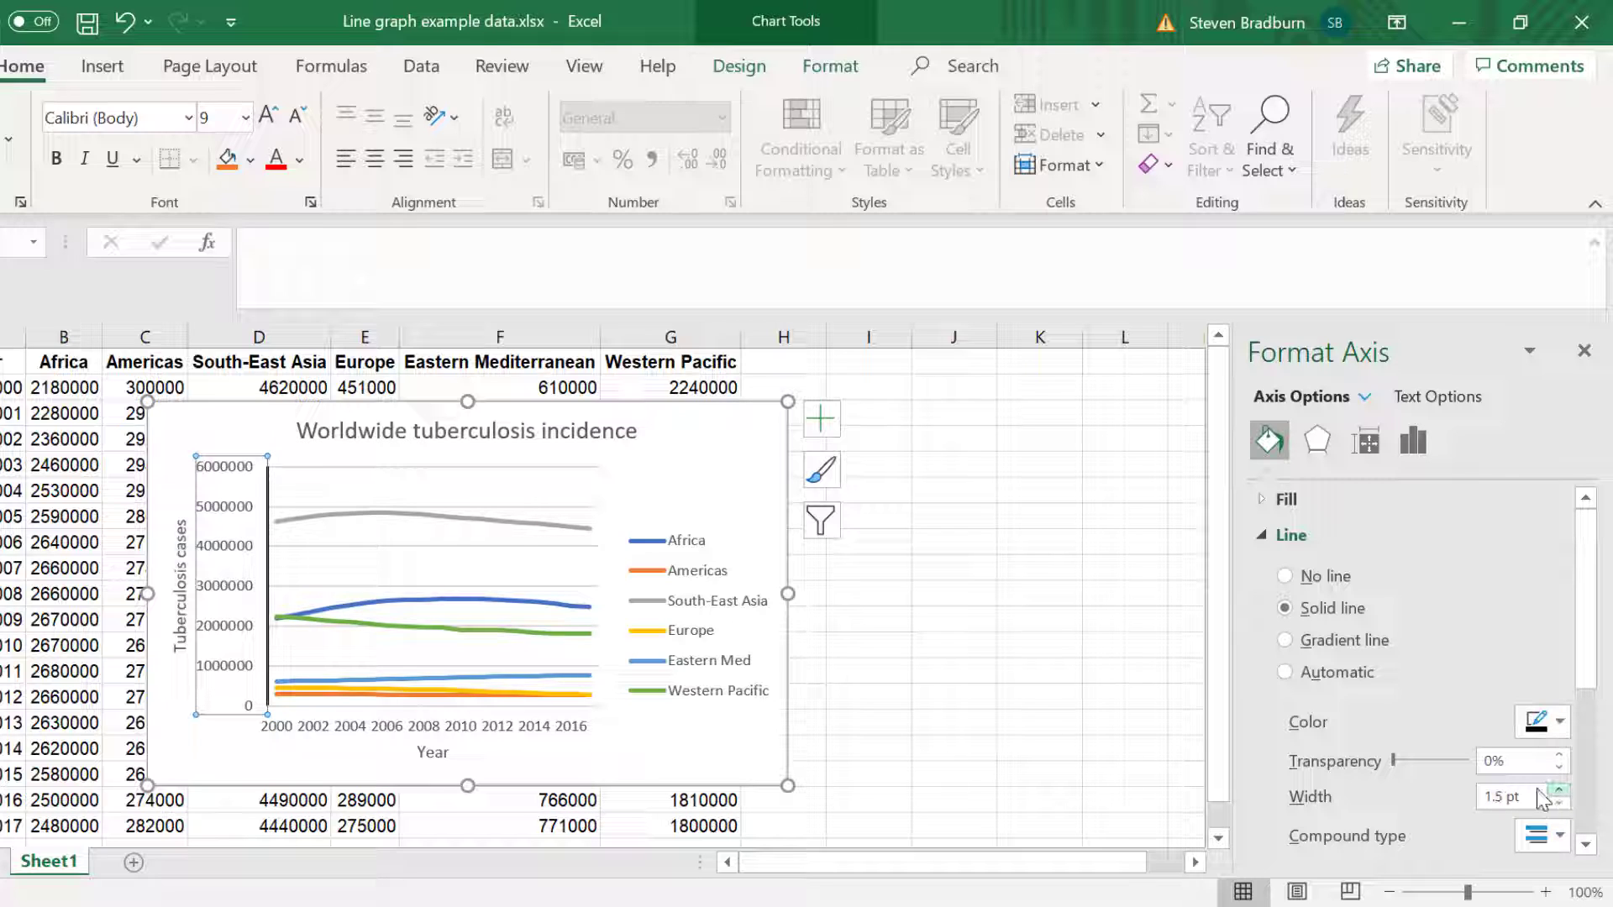
Make the horizontal axis line solid and 1.5 pt wide.
click(536, 728)
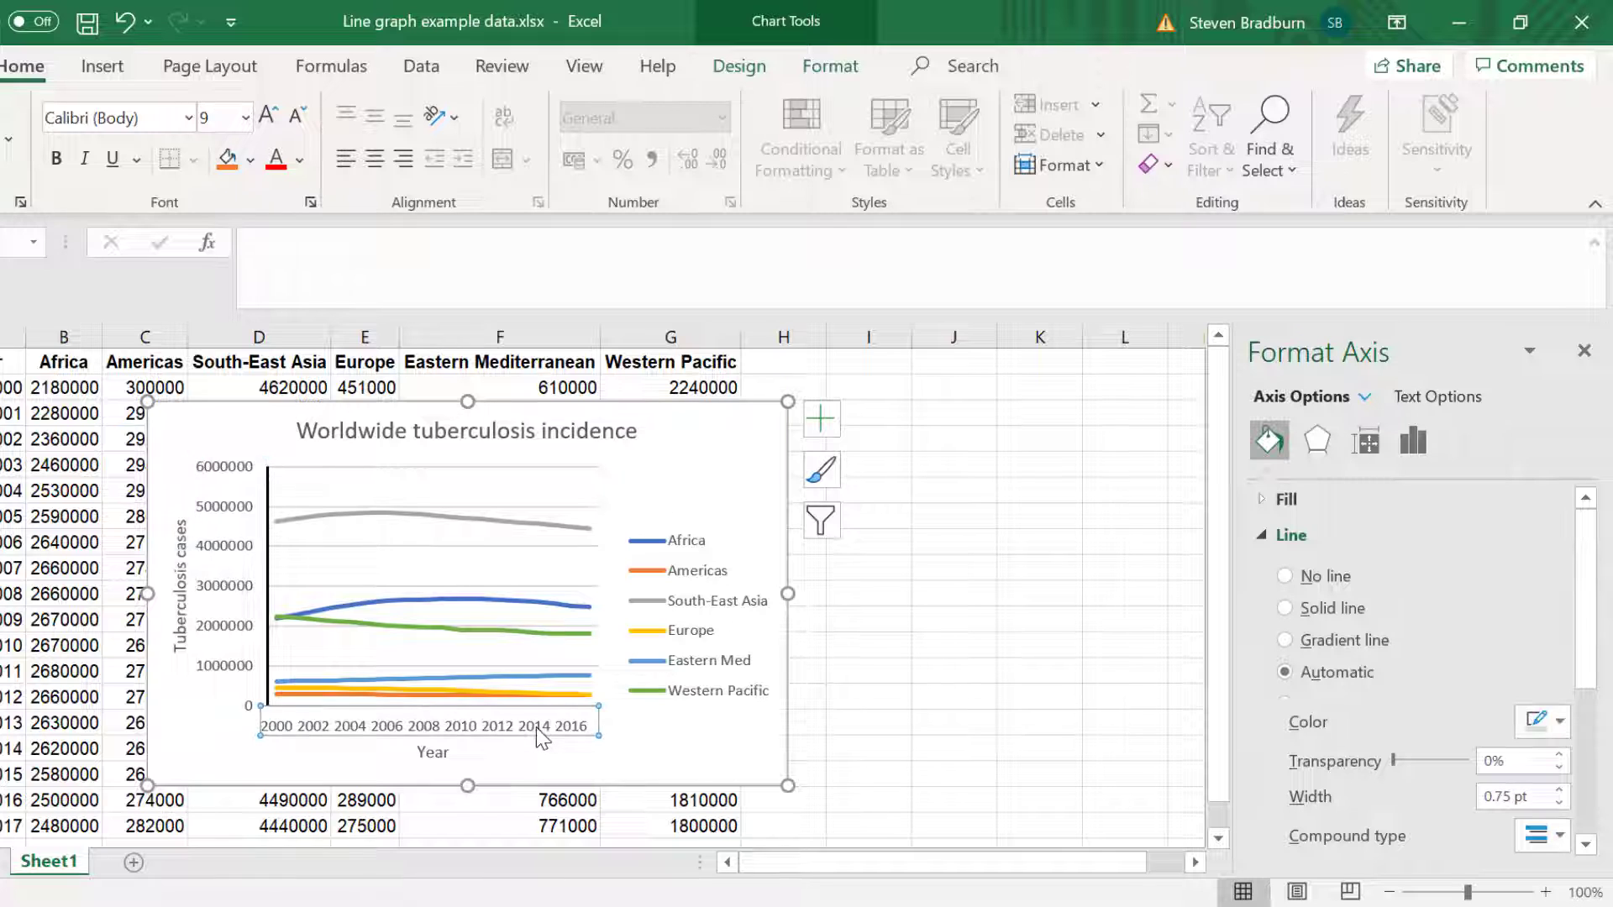
click(1304, 611)
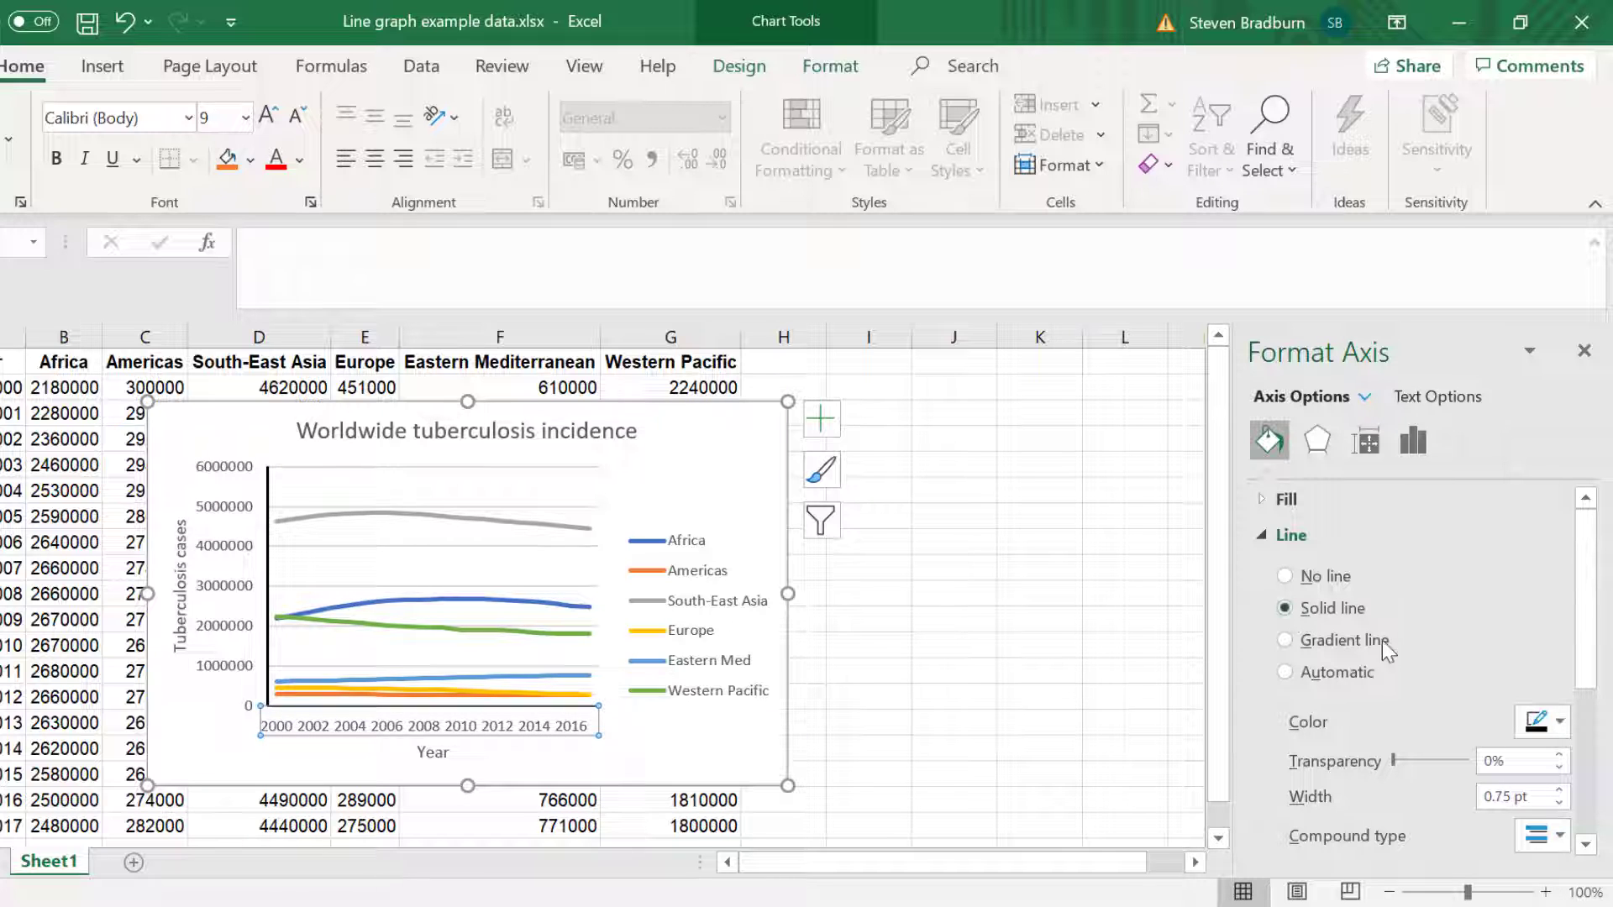
double_click(1560, 790)
click(1560, 791)
click(972, 723)
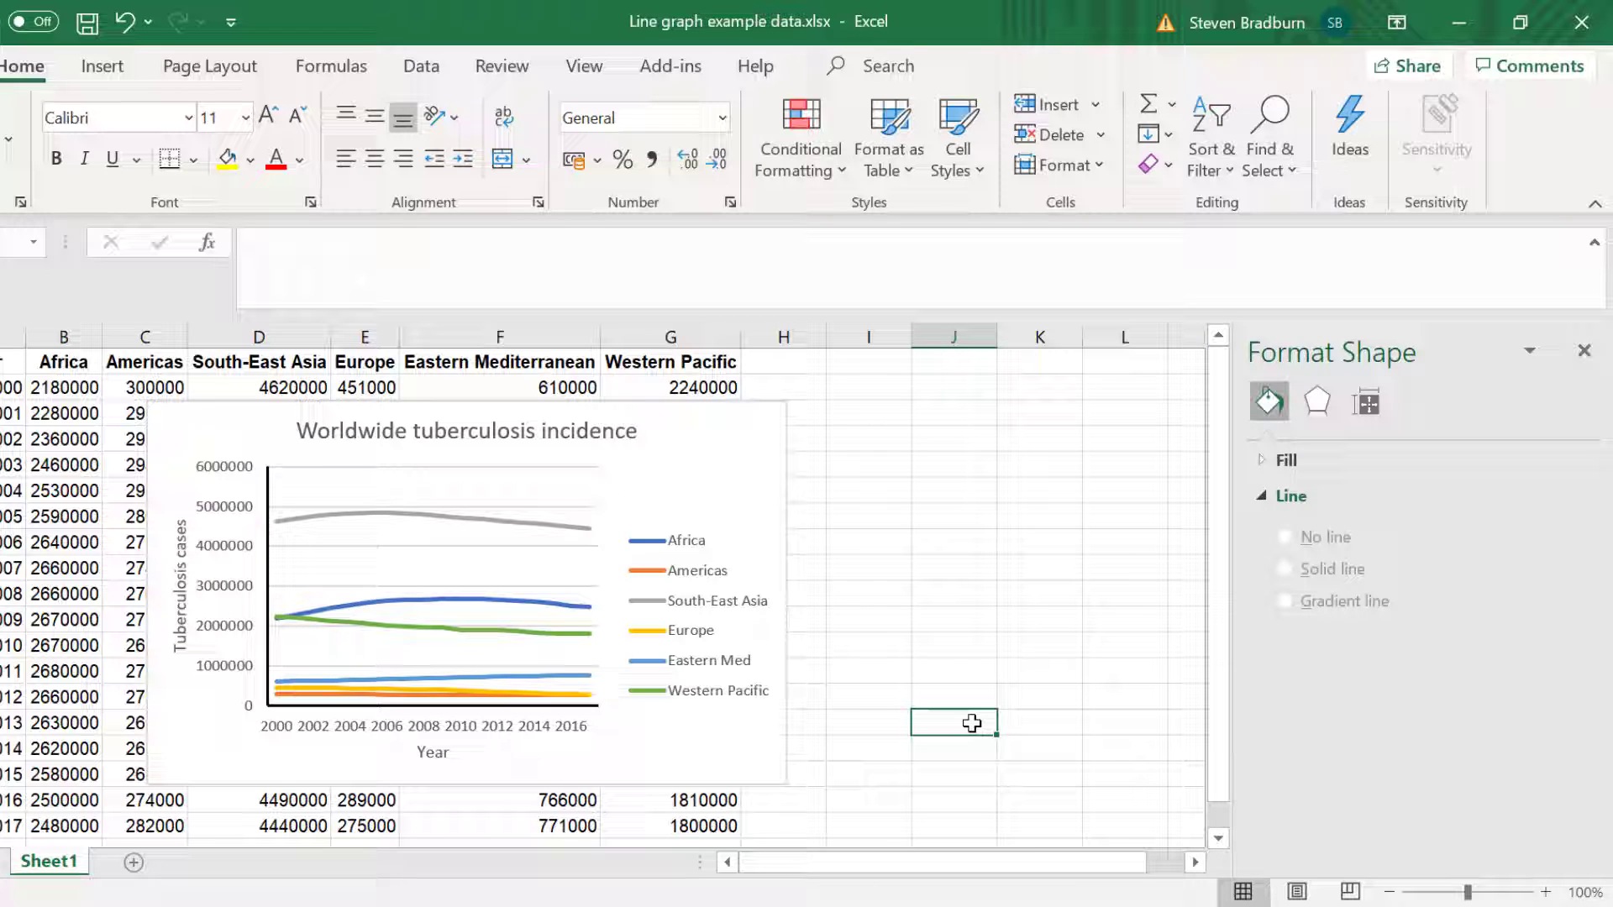
Set the horizontal Year axis minor tick marks to Outside.
click(543, 721)
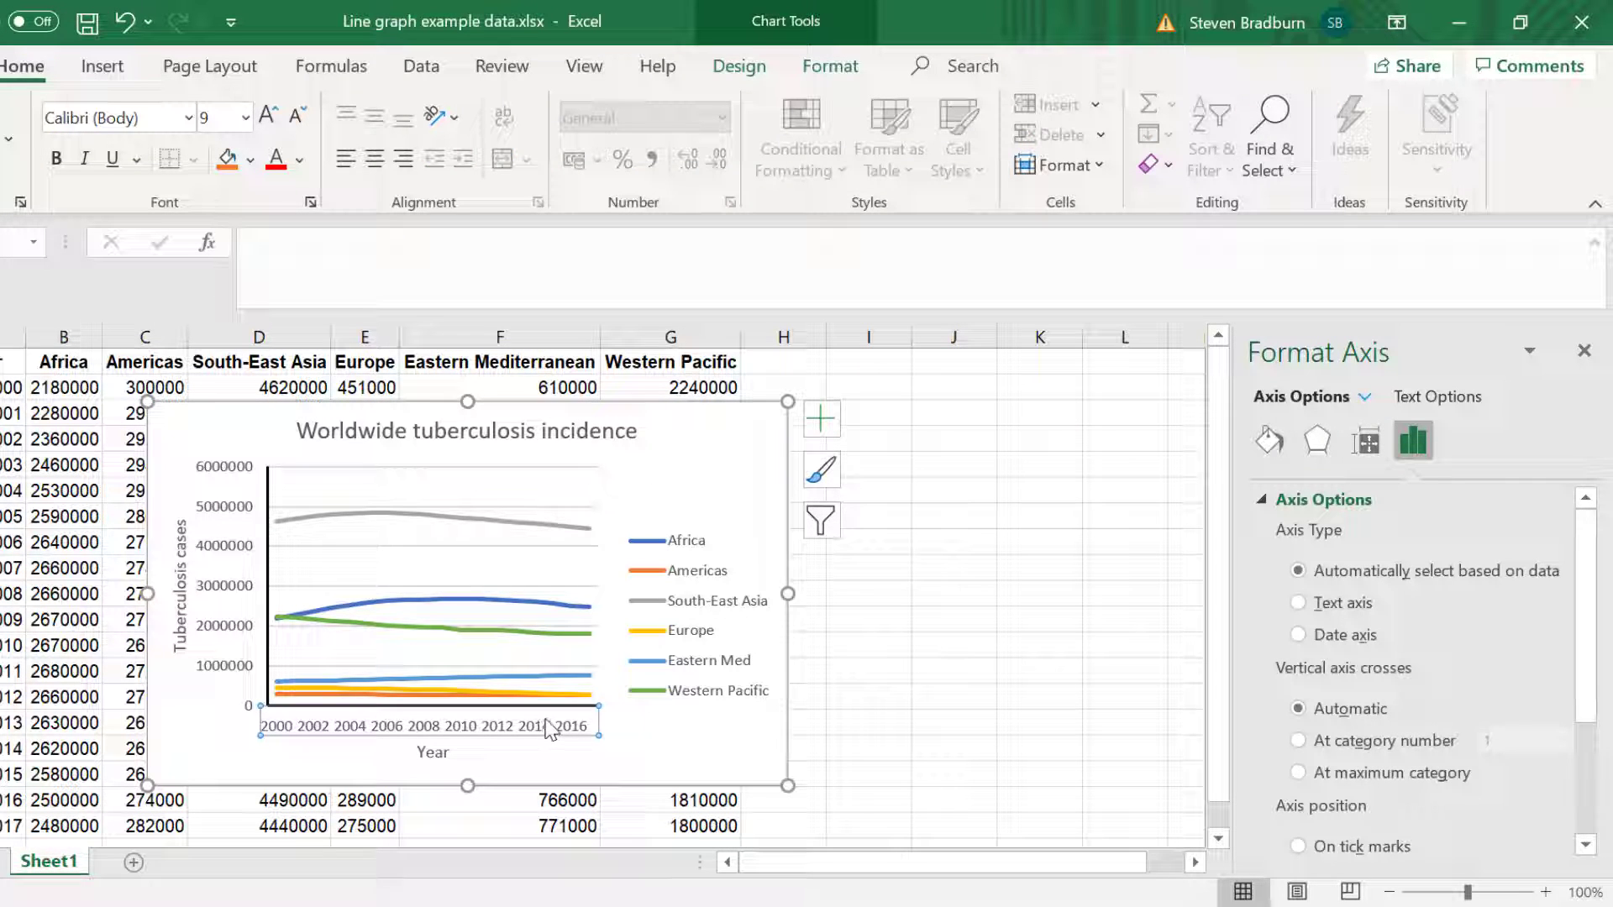
scroll(1582, 748, down, 3)
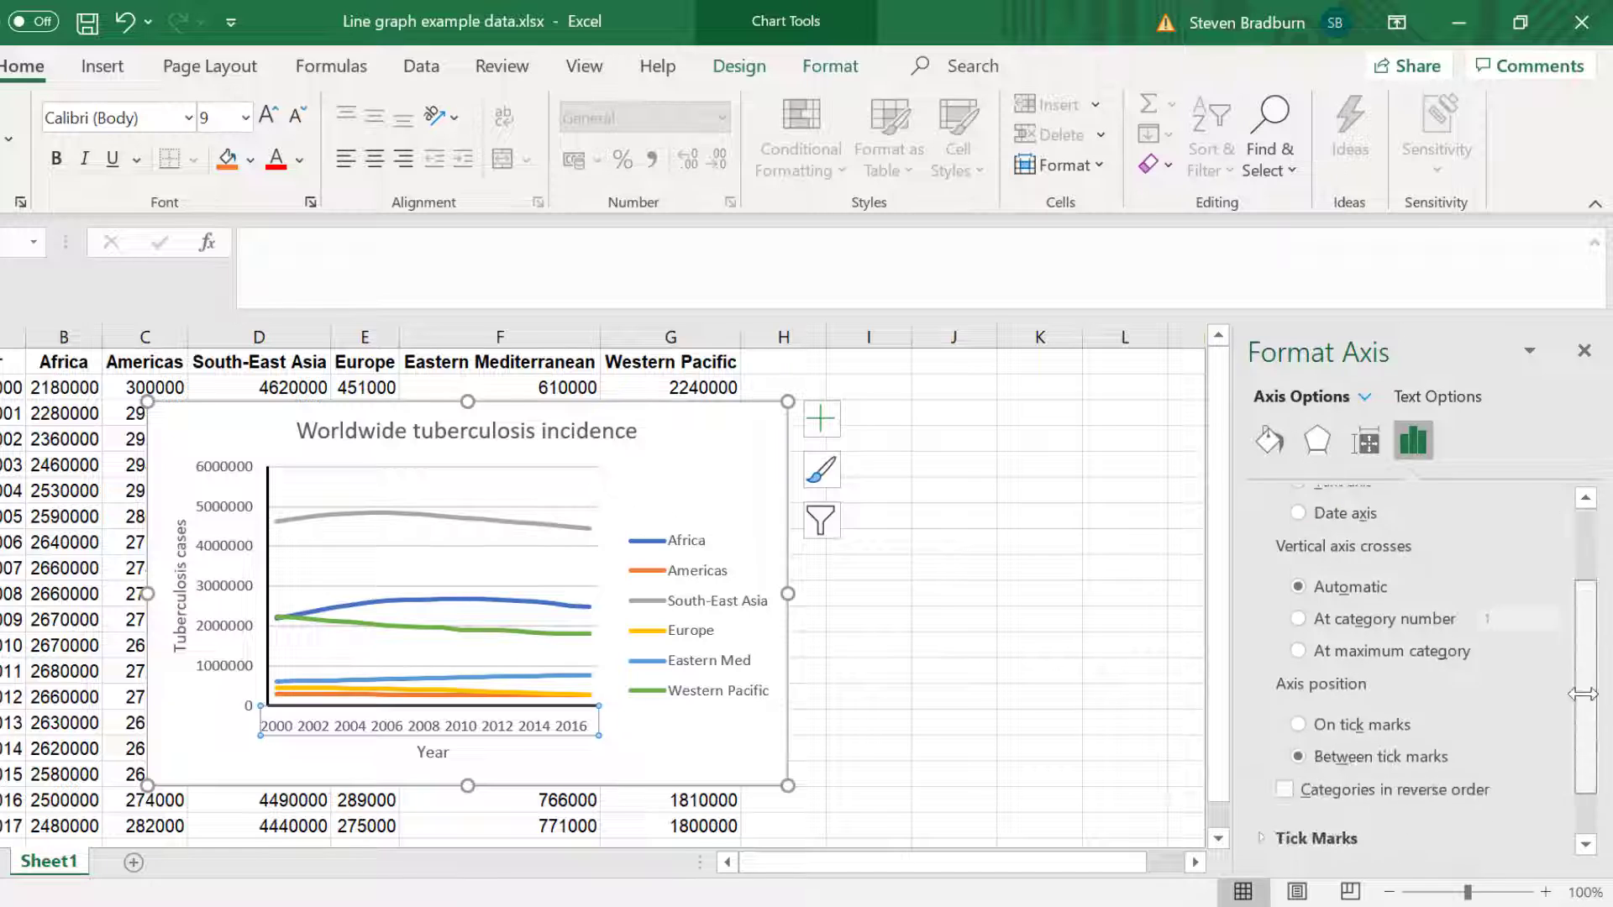
click(1344, 770)
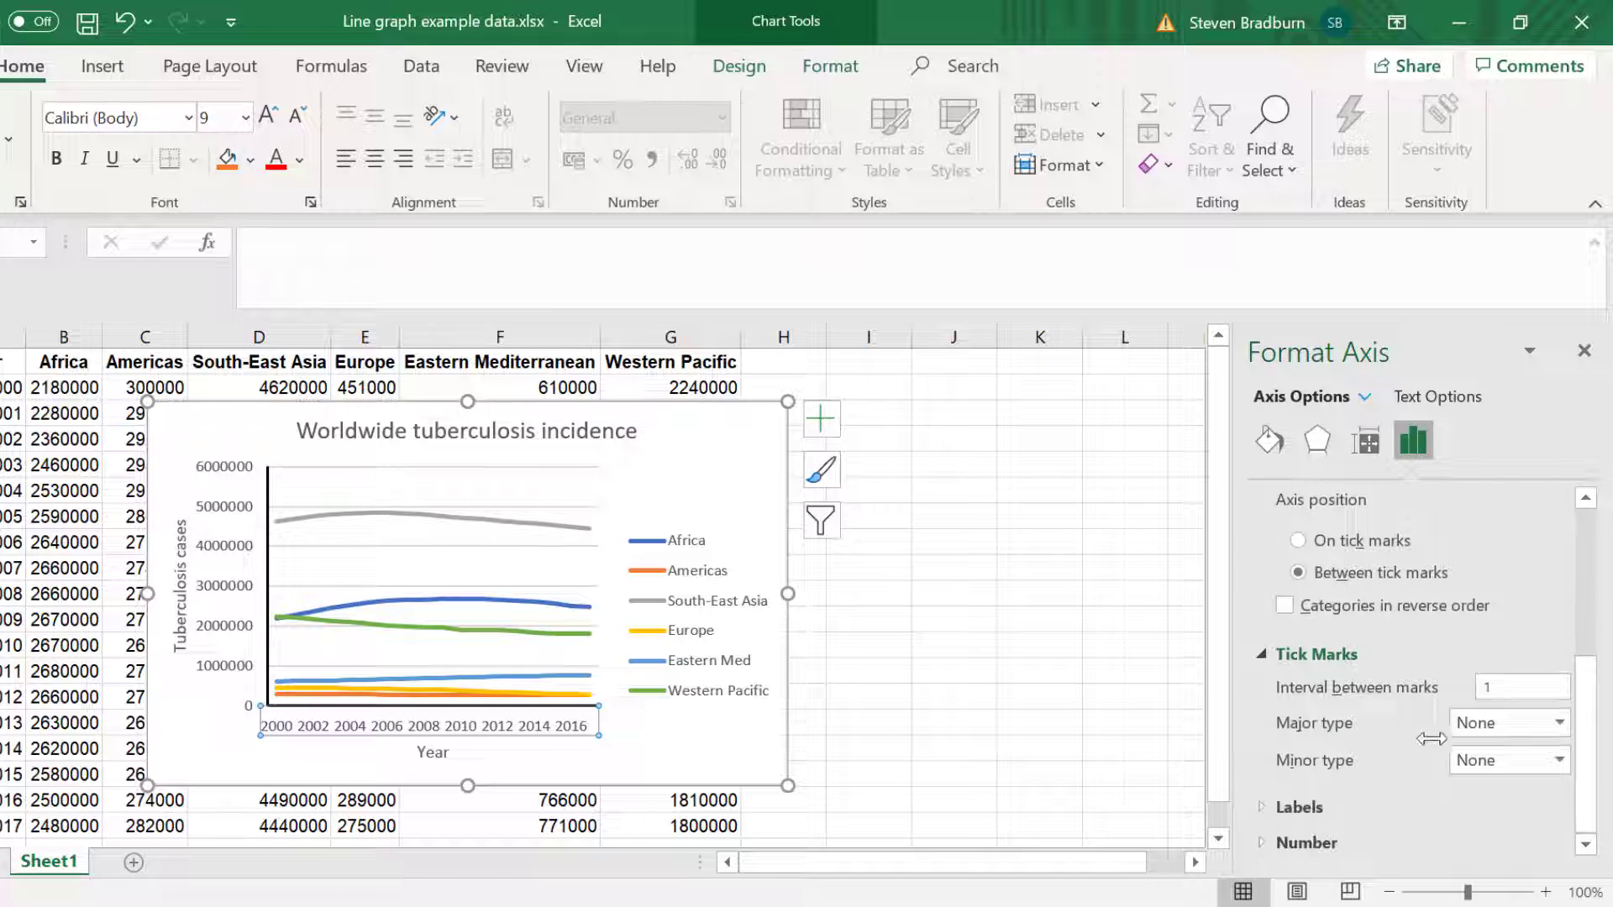
click(1483, 761)
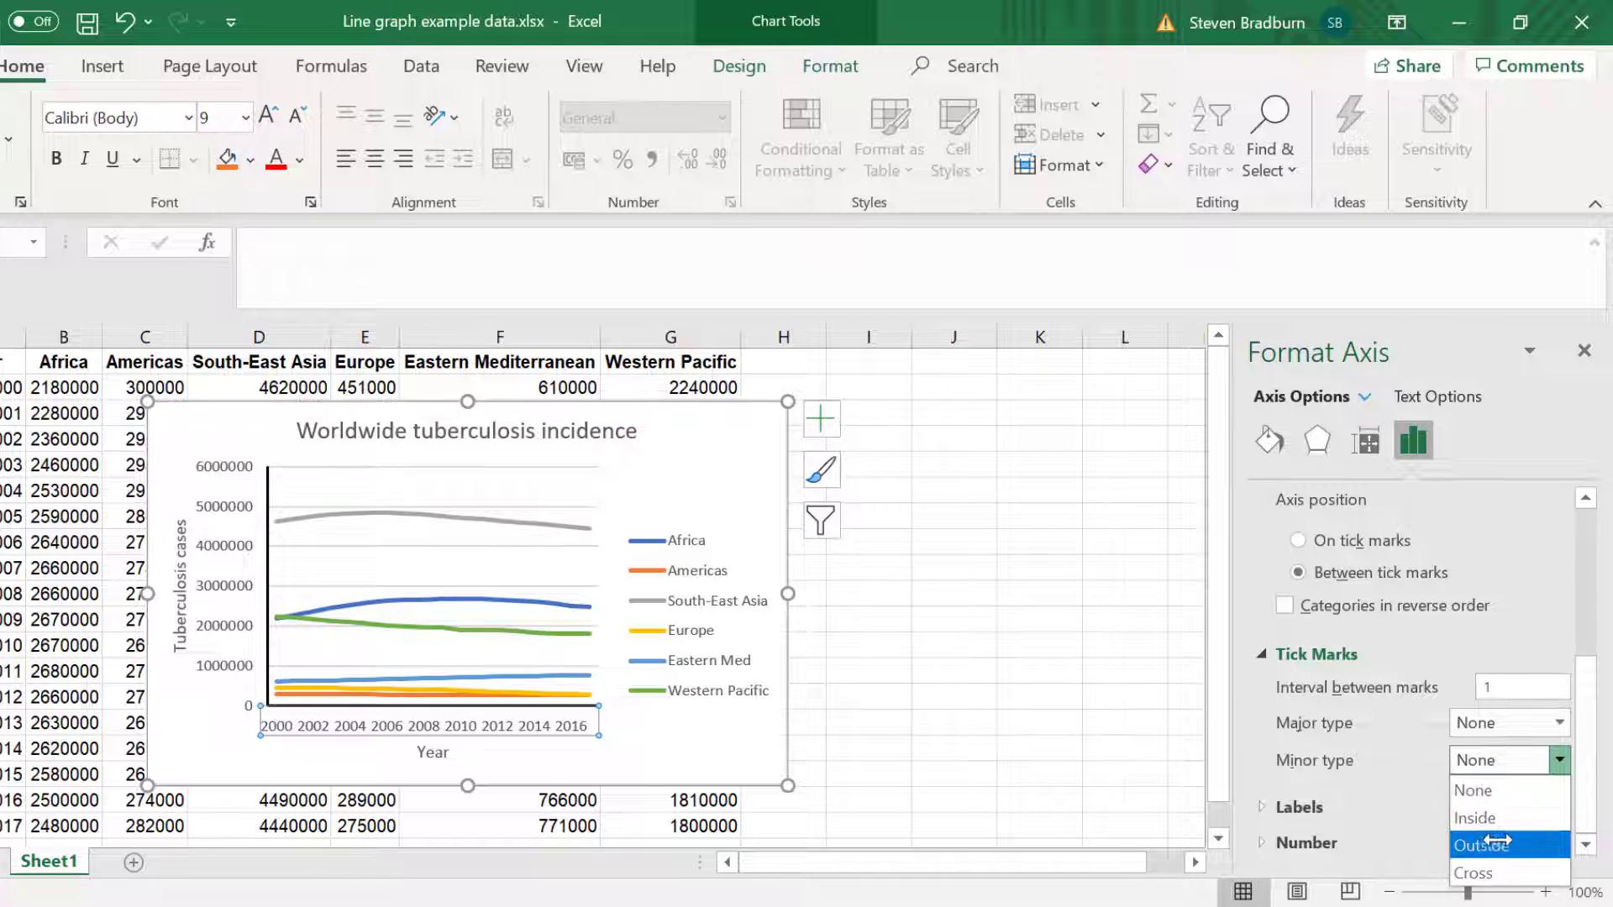
click(1498, 844)
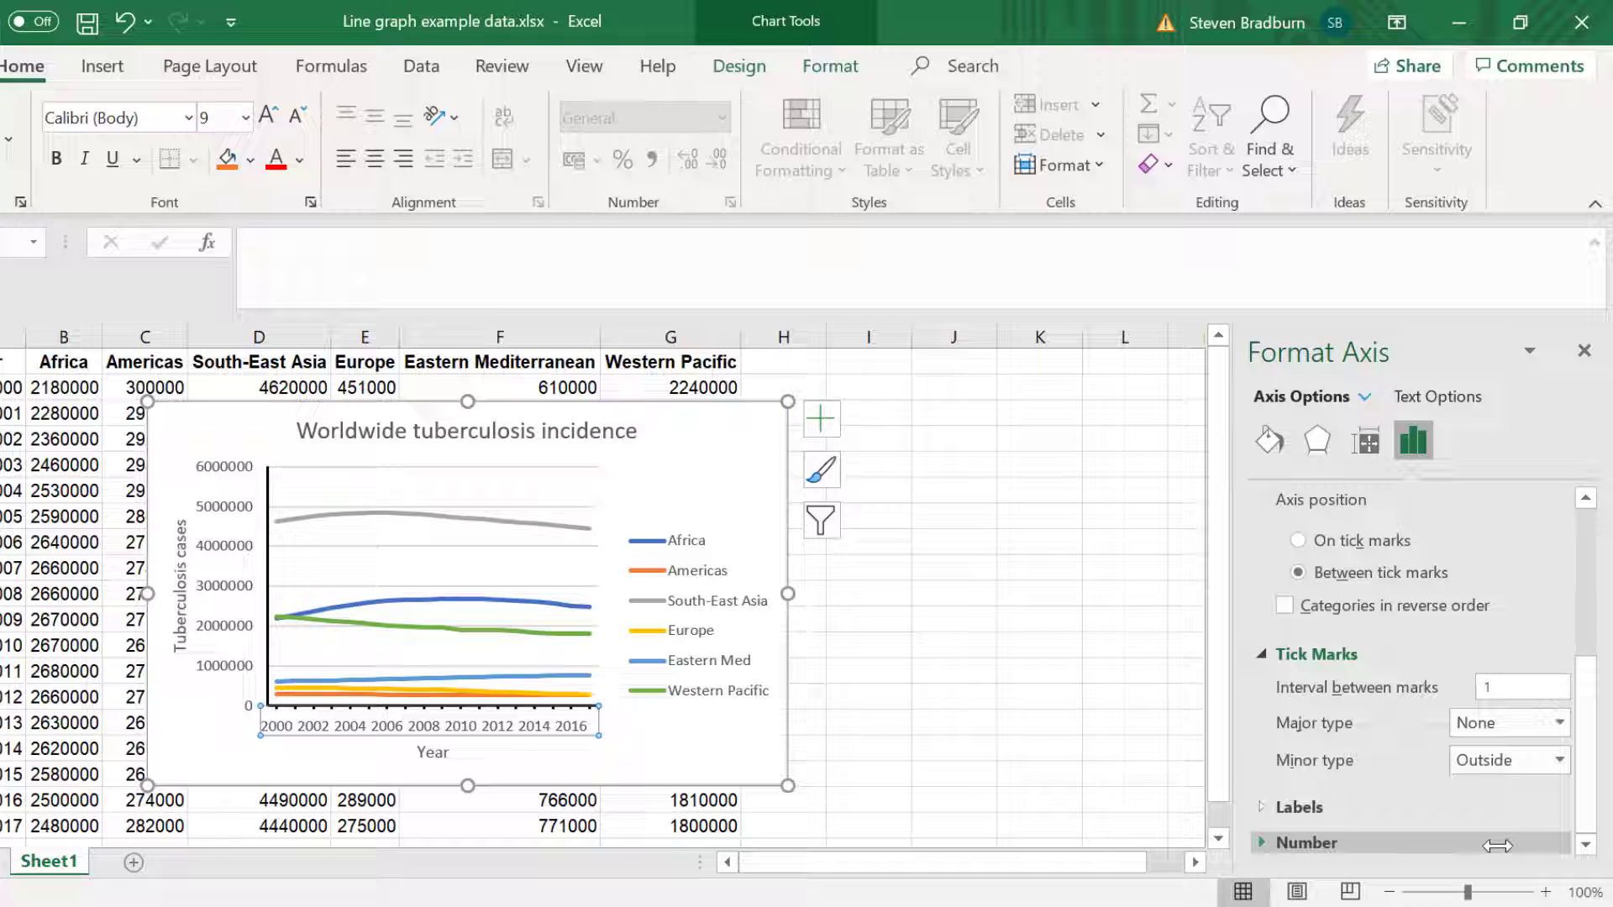
Set the vertical axis major tick marks to Outside and widen the chart so every year 2000–2017 shows.
click(246, 593)
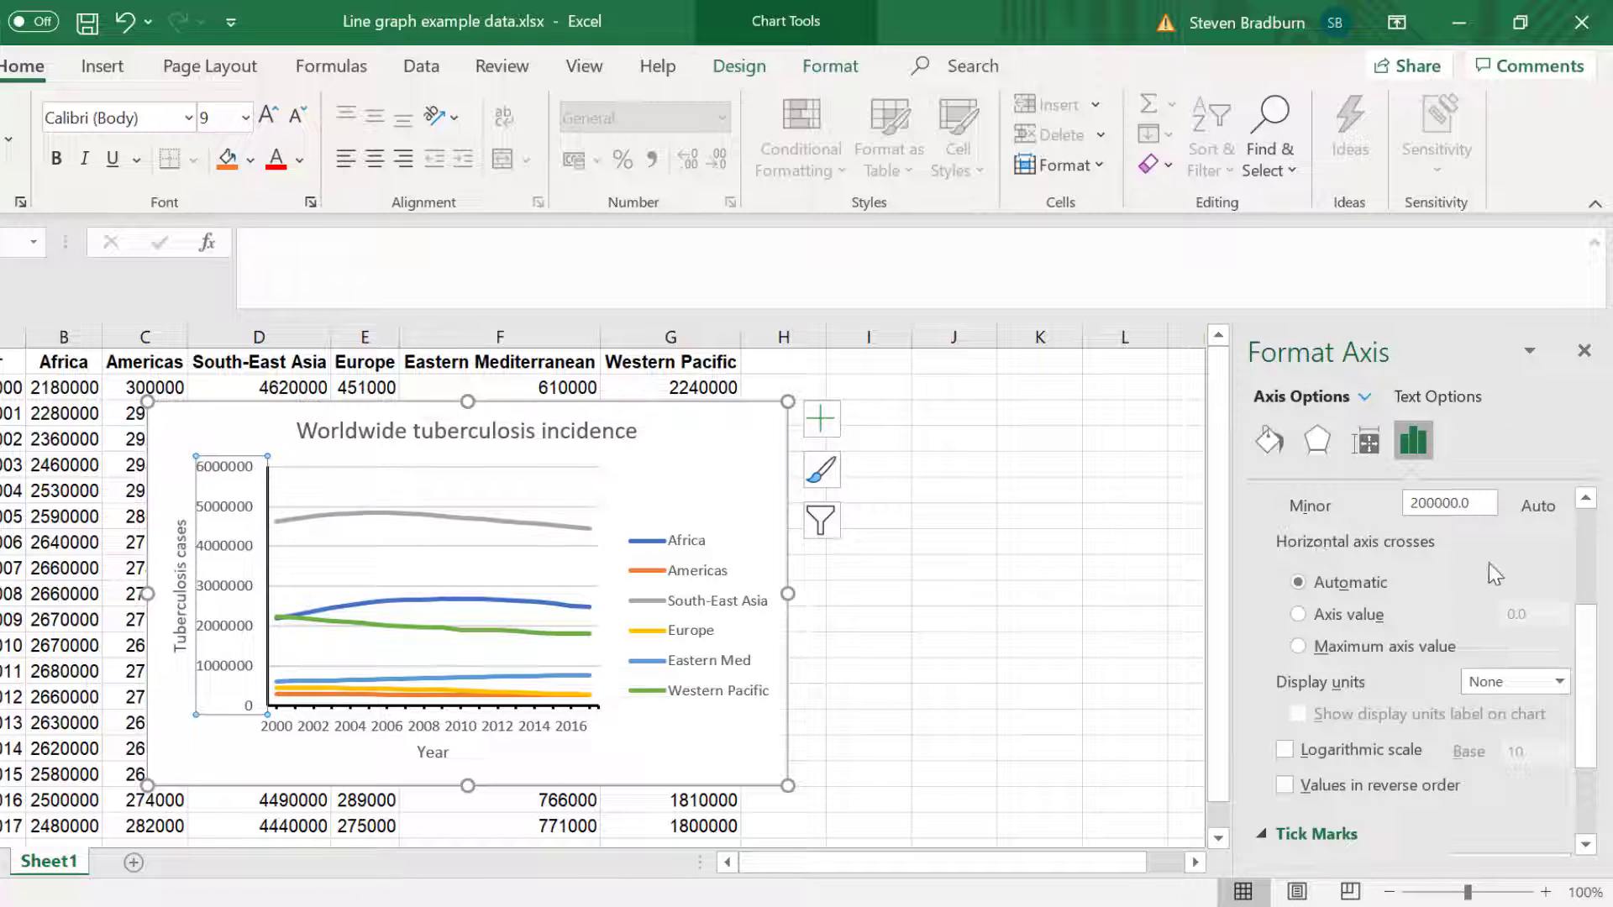
scroll(1489, 563, down, 3)
click(1509, 747)
click(1492, 821)
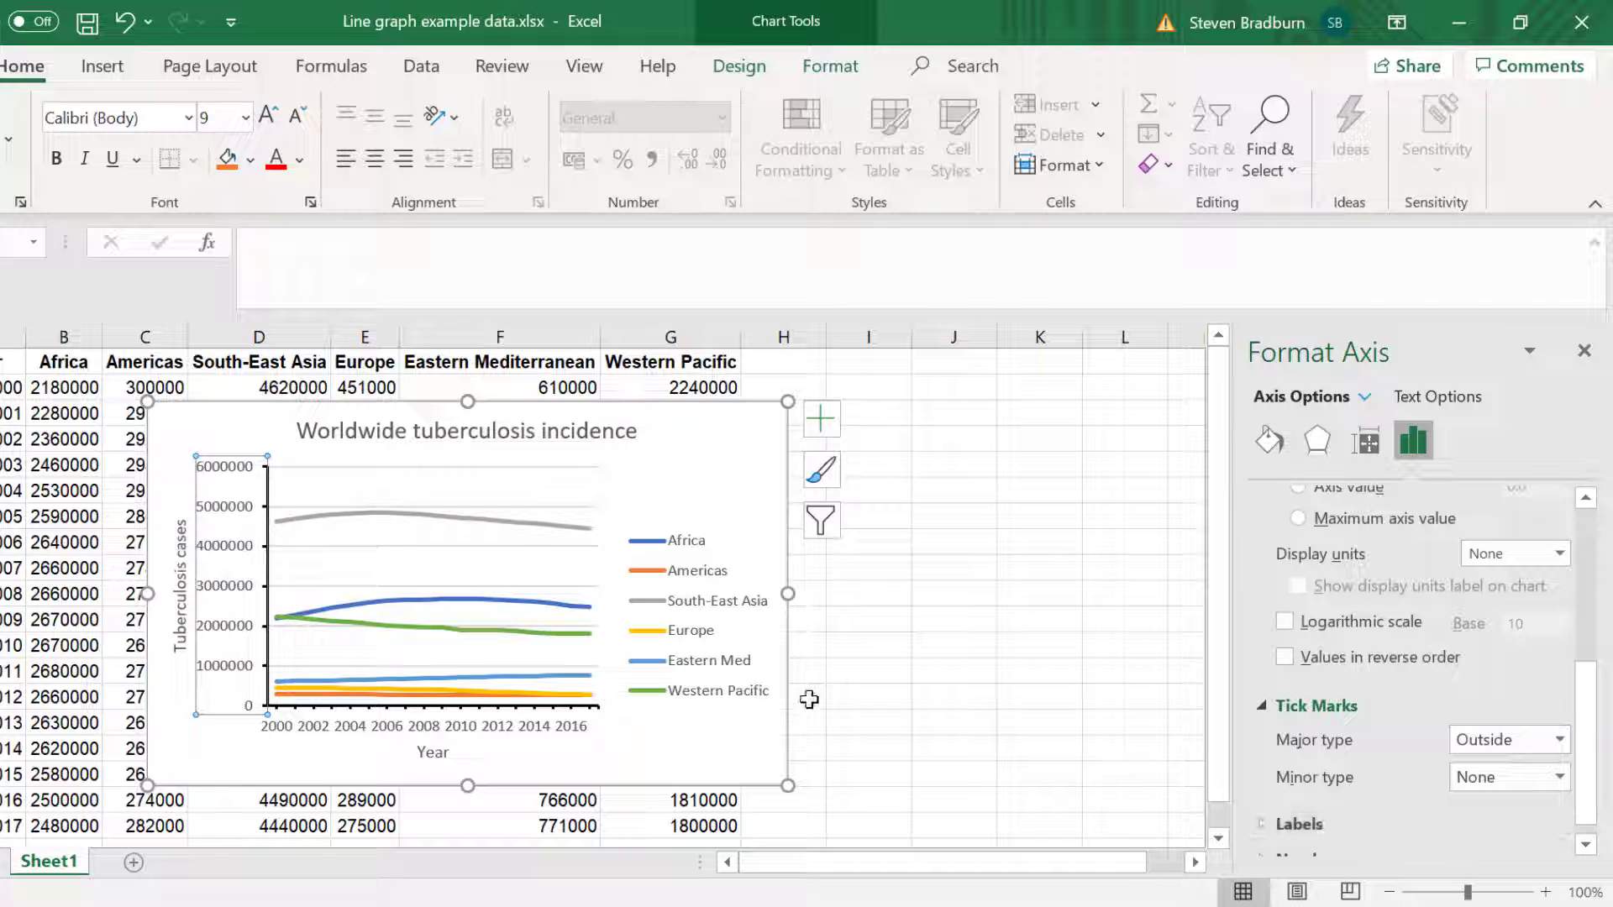
drag(787, 595, 907, 600)
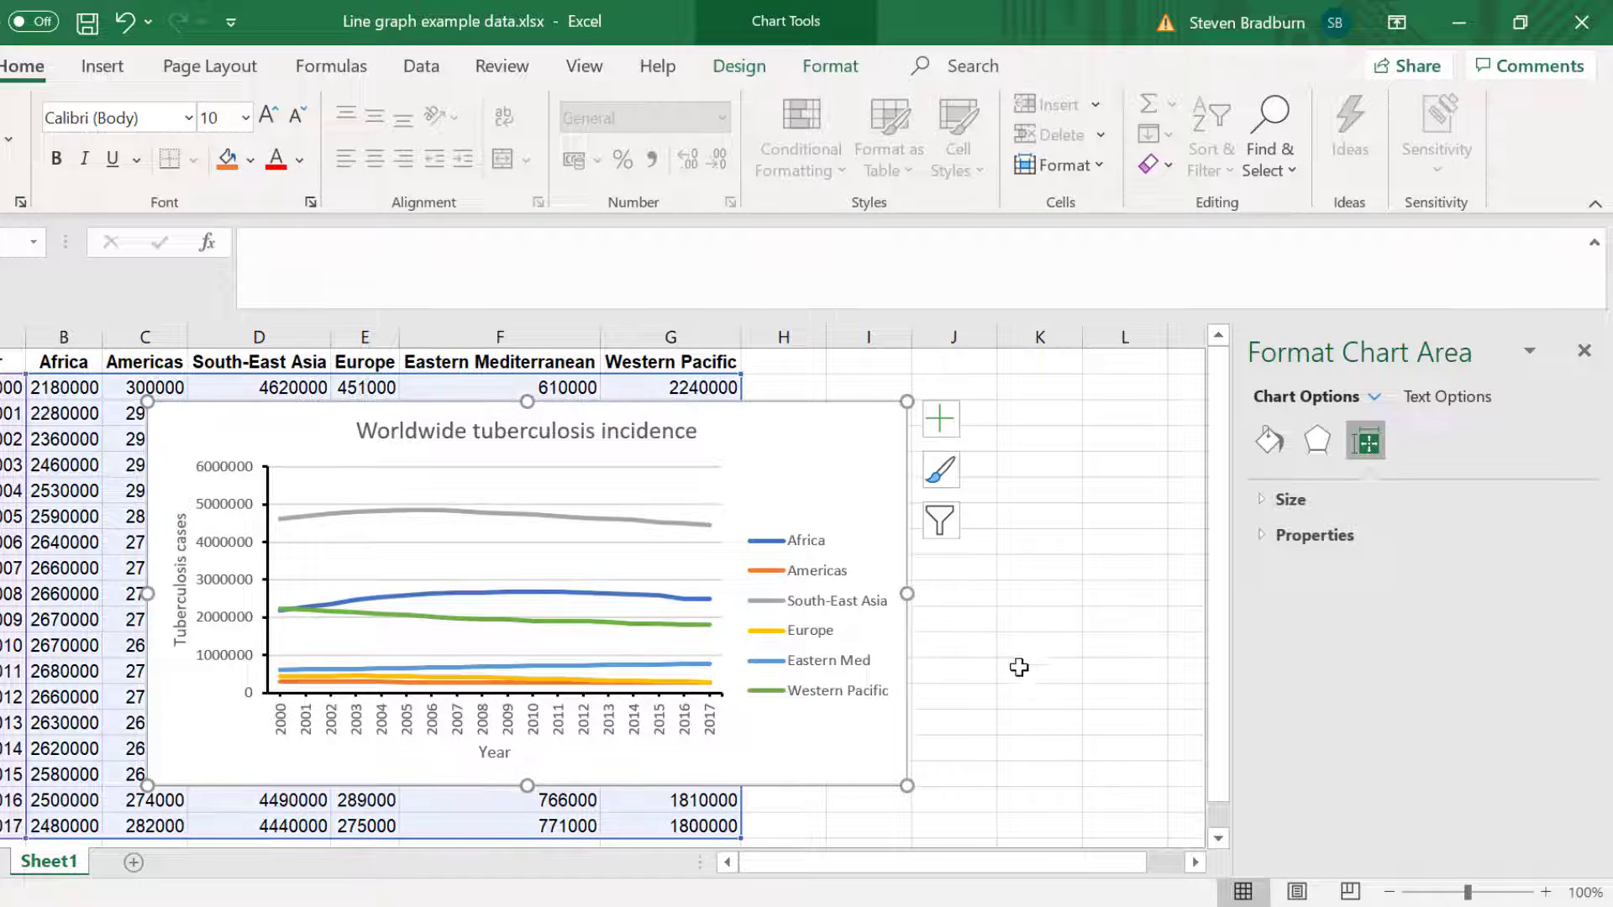